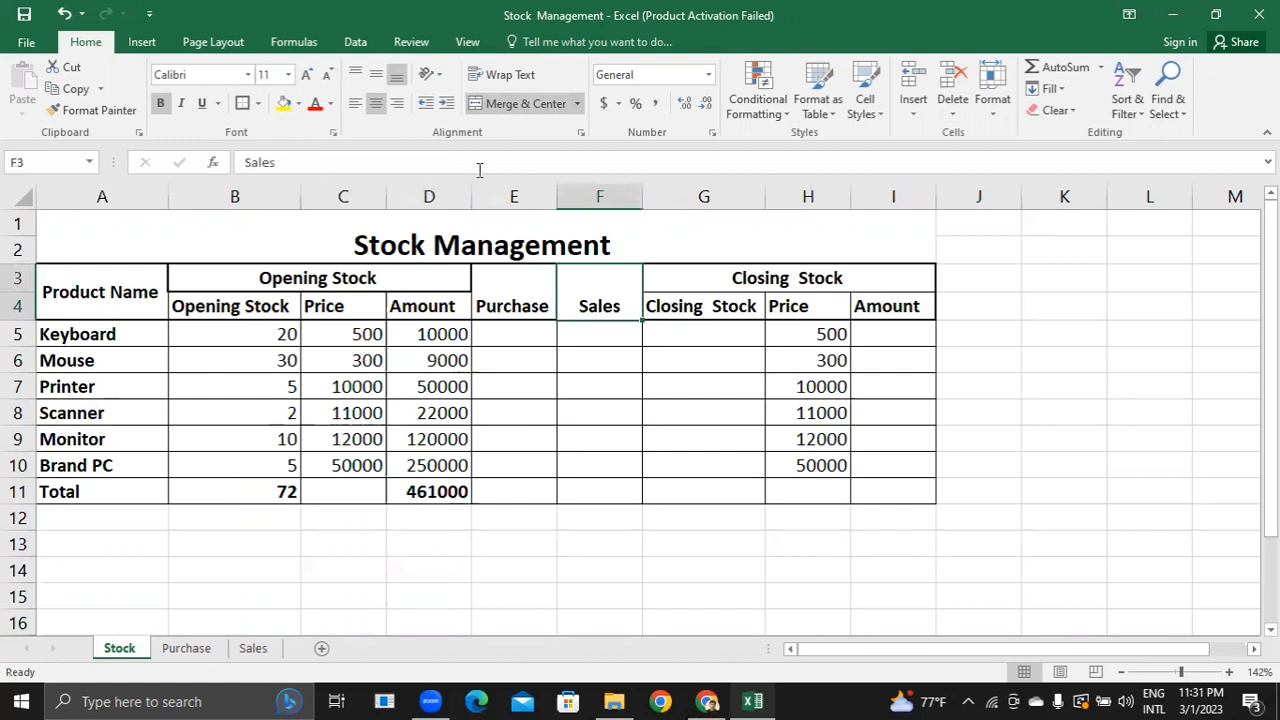
key("Right")
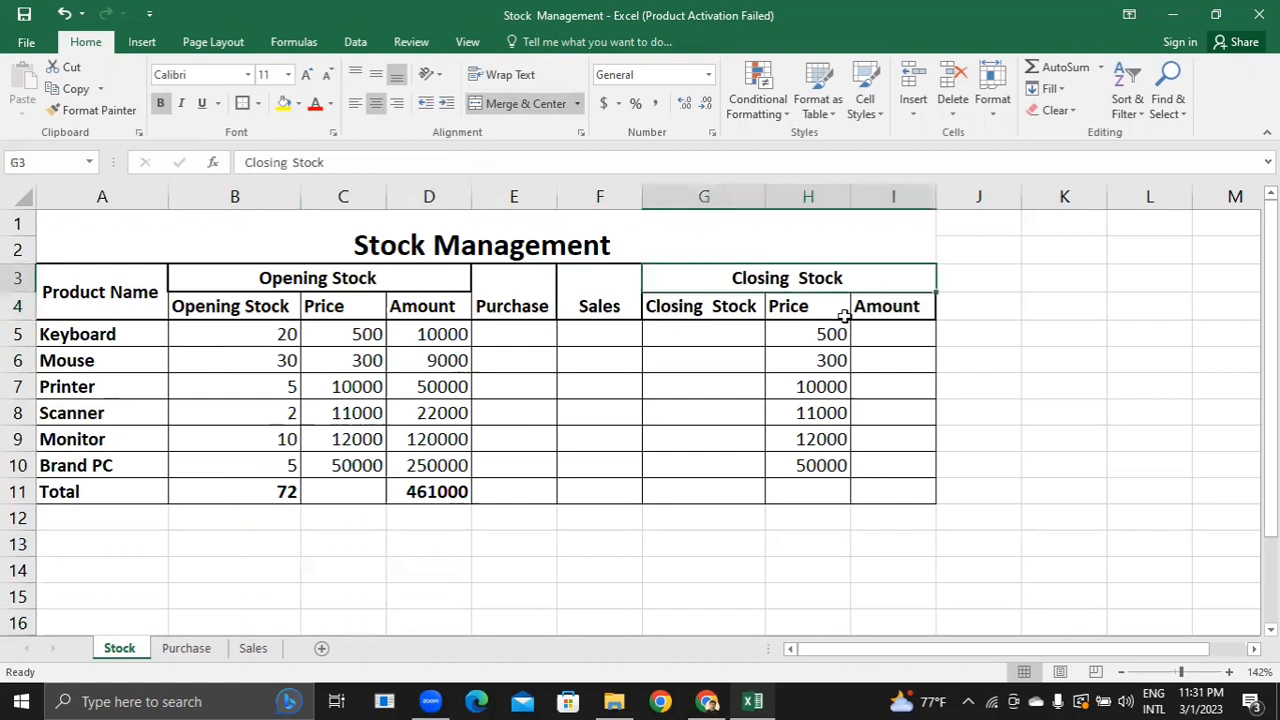
left_click(714, 300, "shift")
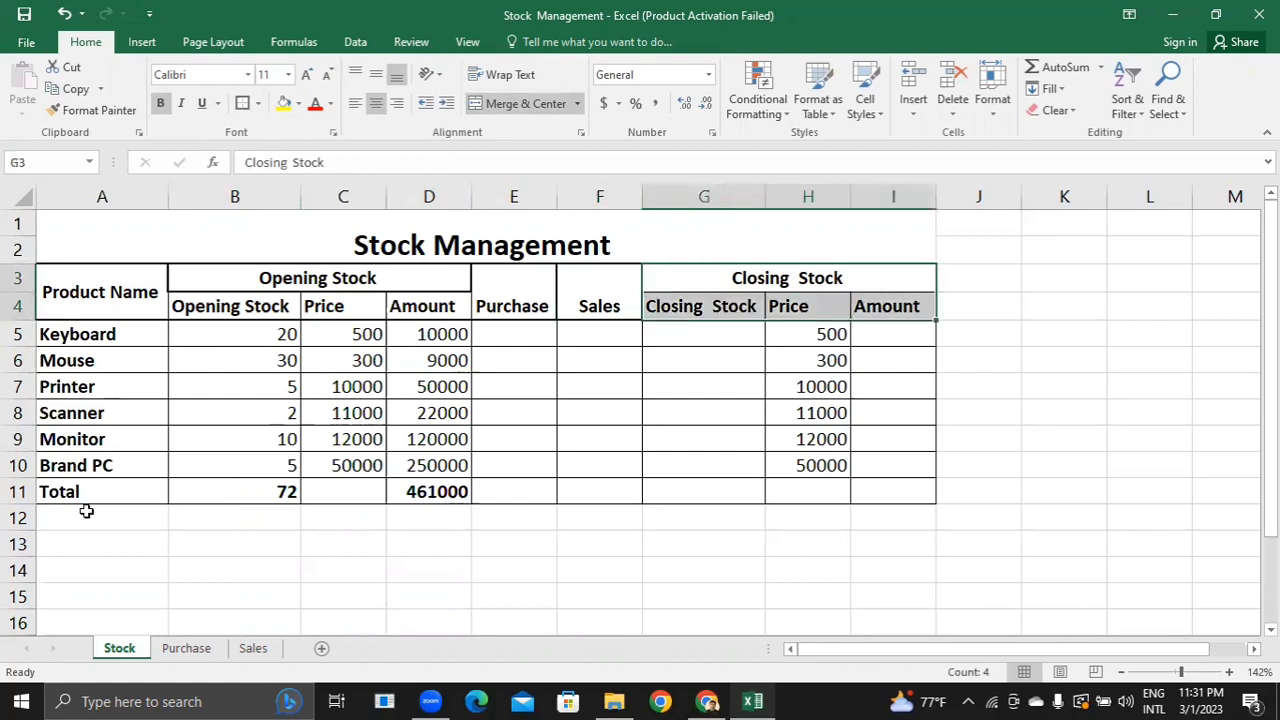
left_click_drag(129, 489, 864, 486)
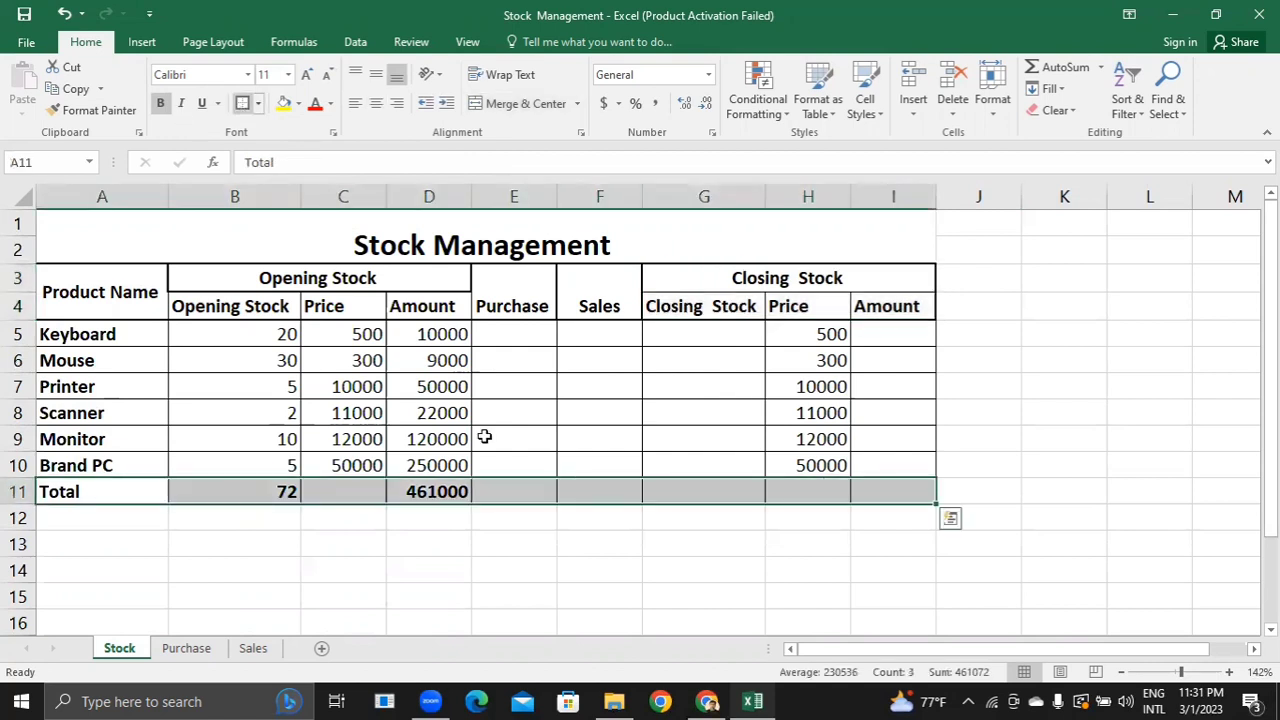
left_click(523, 583)
- On the Purchase worksheet, merge and center A1:L2 above the table and enter the title "Purchase Sheet"
left_click(183, 650)
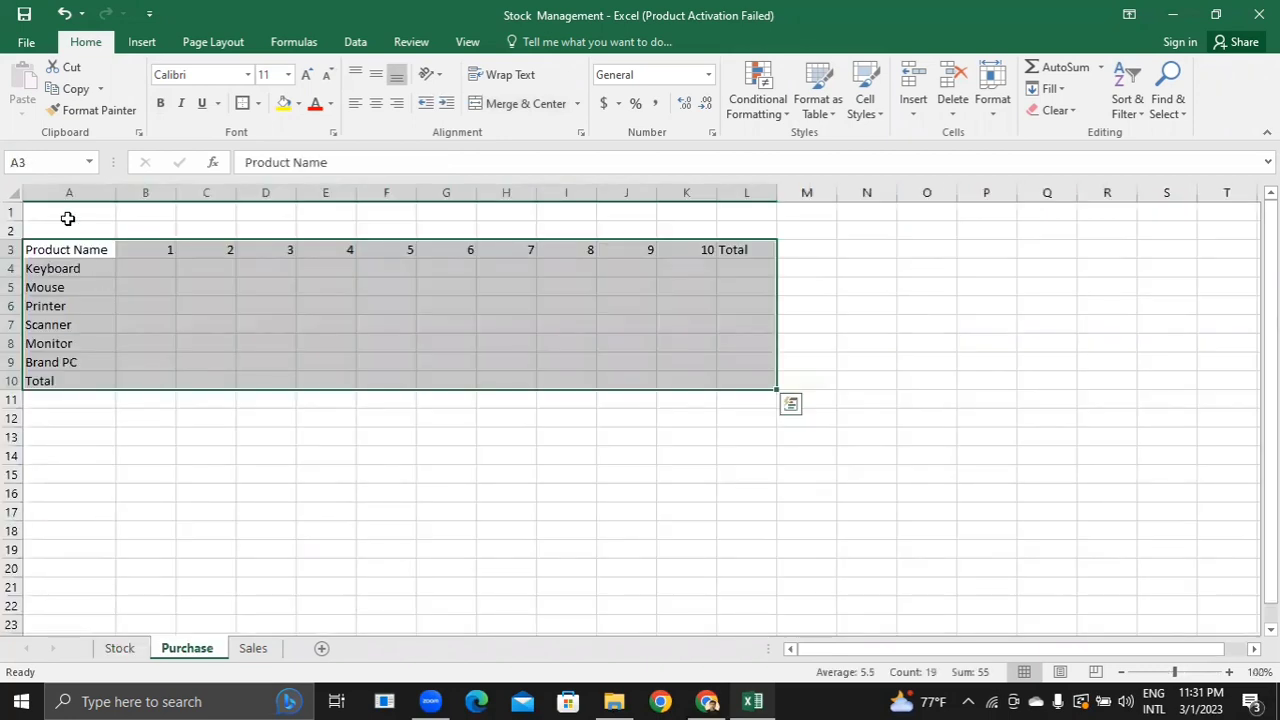
left_click_drag(68, 218, 726, 229)
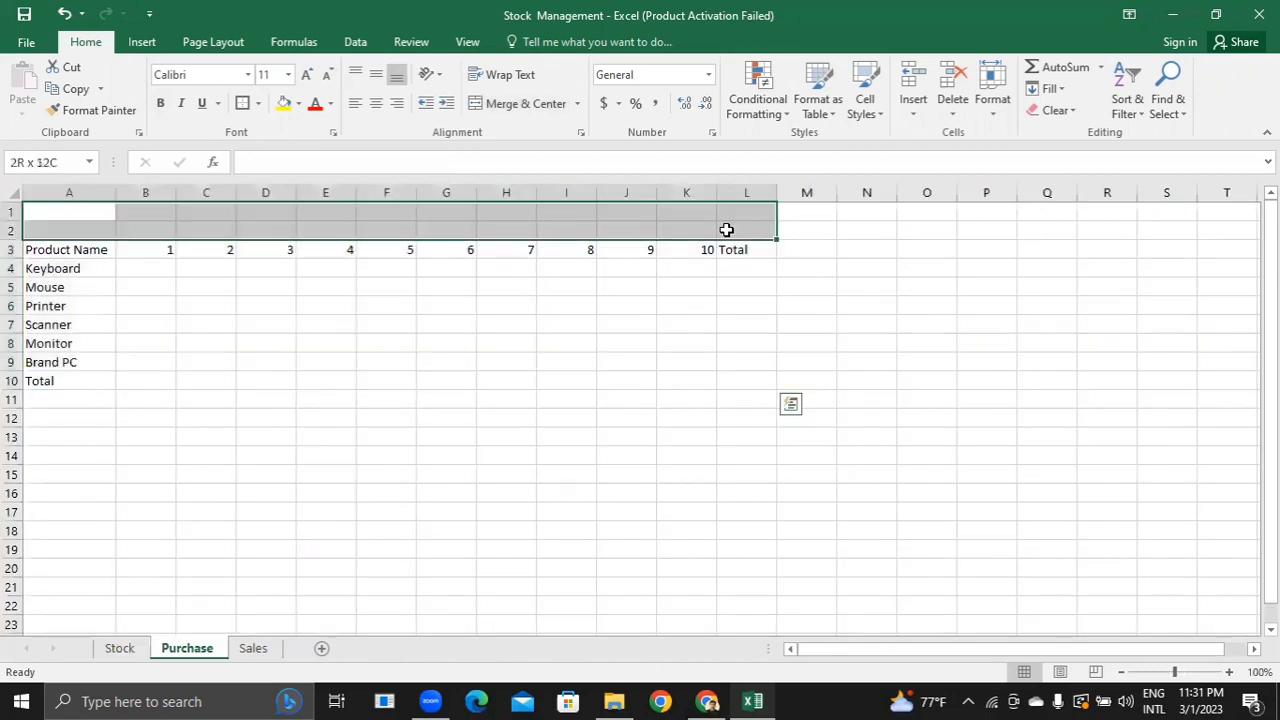
left_click(487, 104)
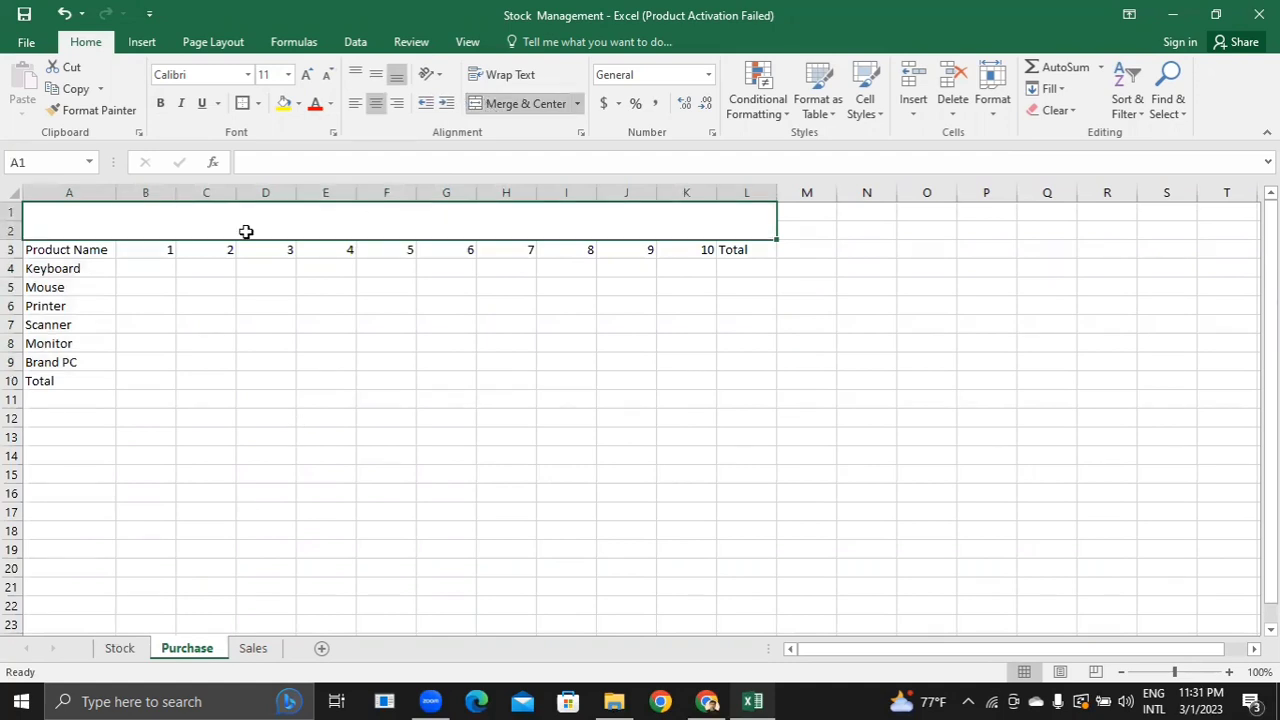
type("Pur")
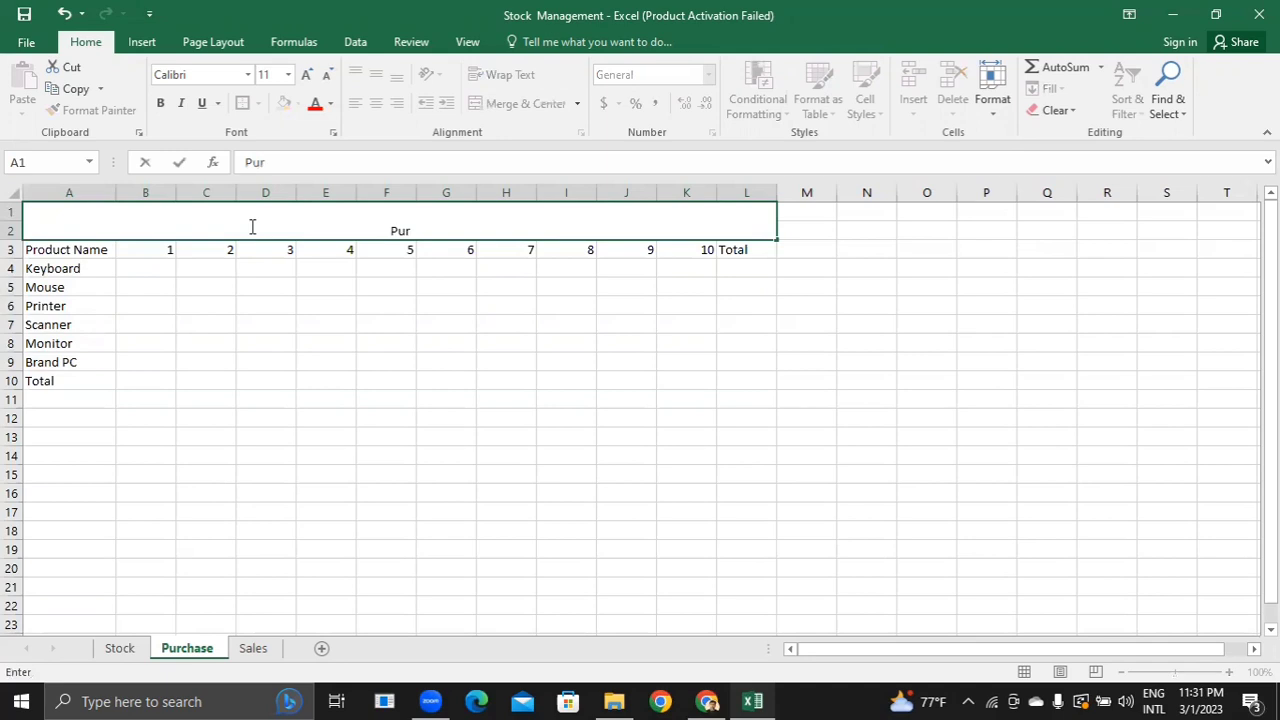
type("chase She")
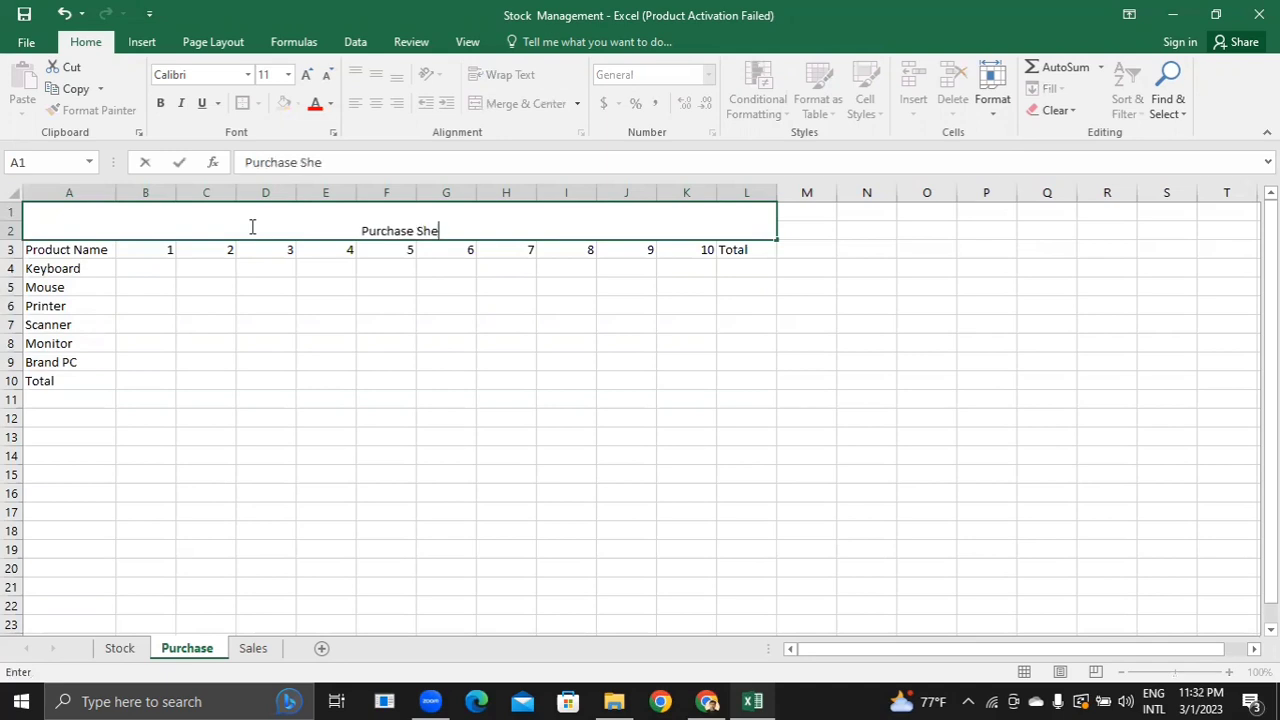
type("et")
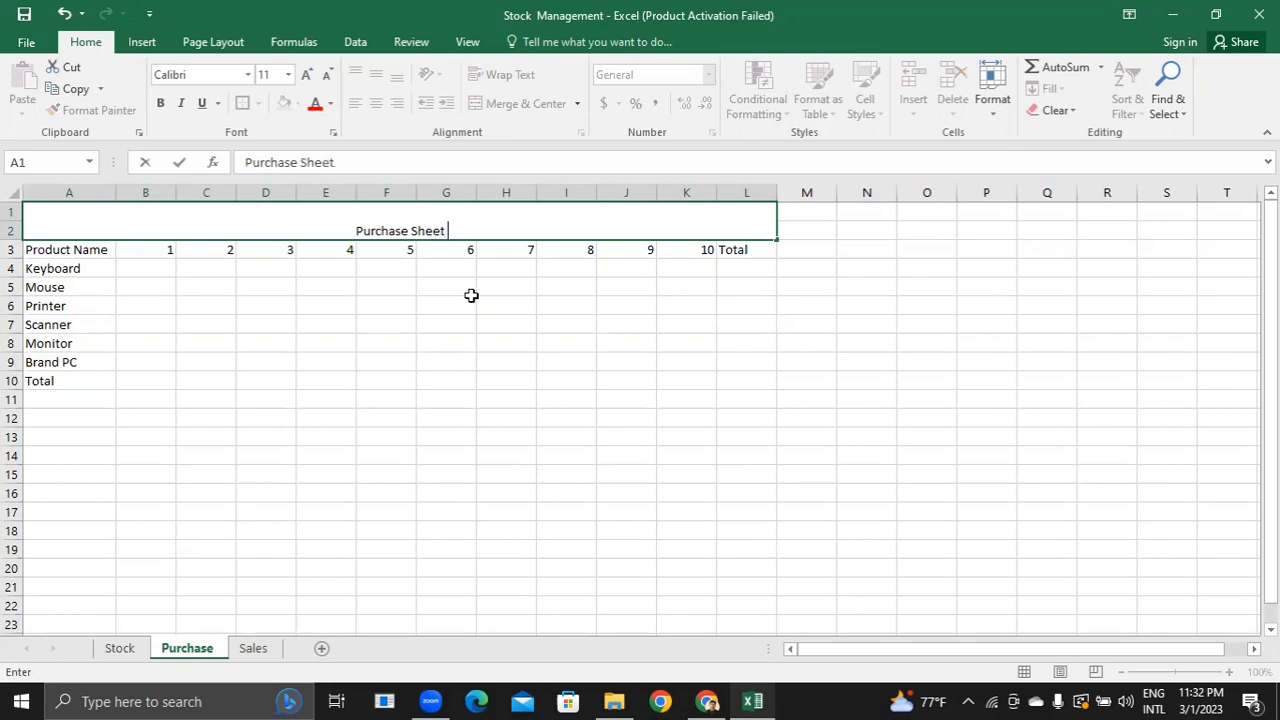
left_click(566, 343)
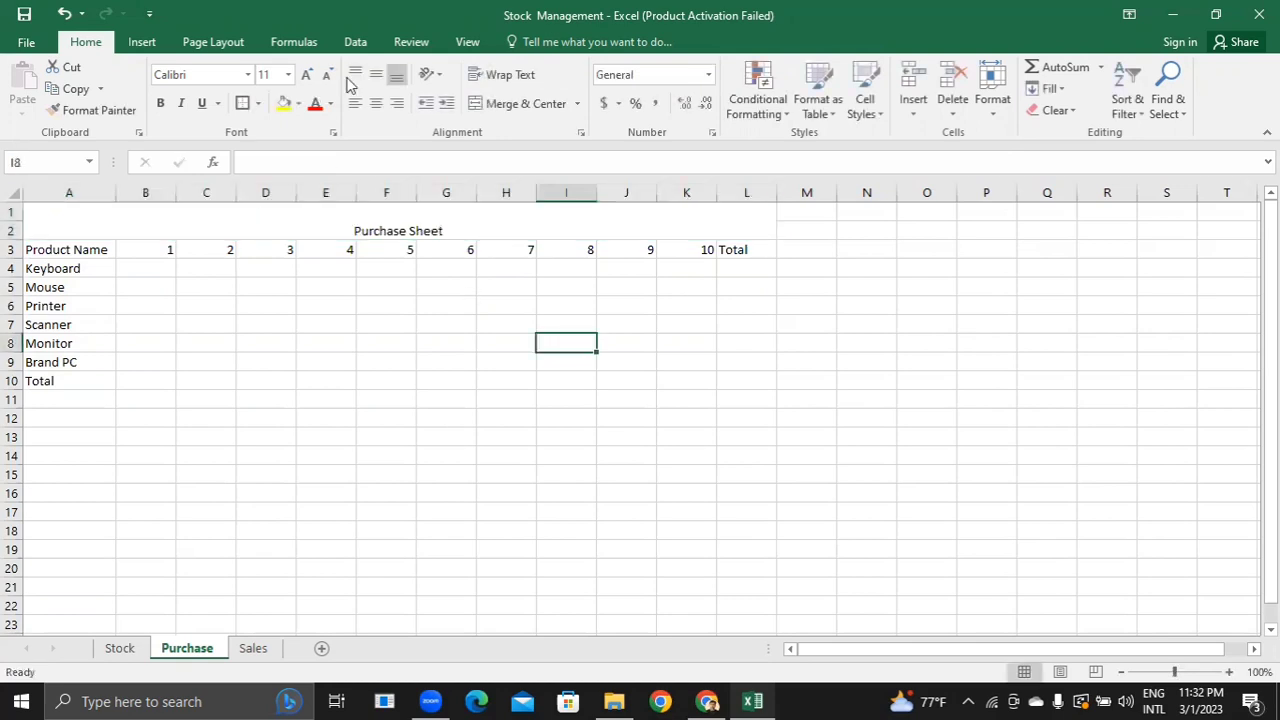
- Format the "Purchase Sheet" title as bold with font size 16
key("ctrl+Home")
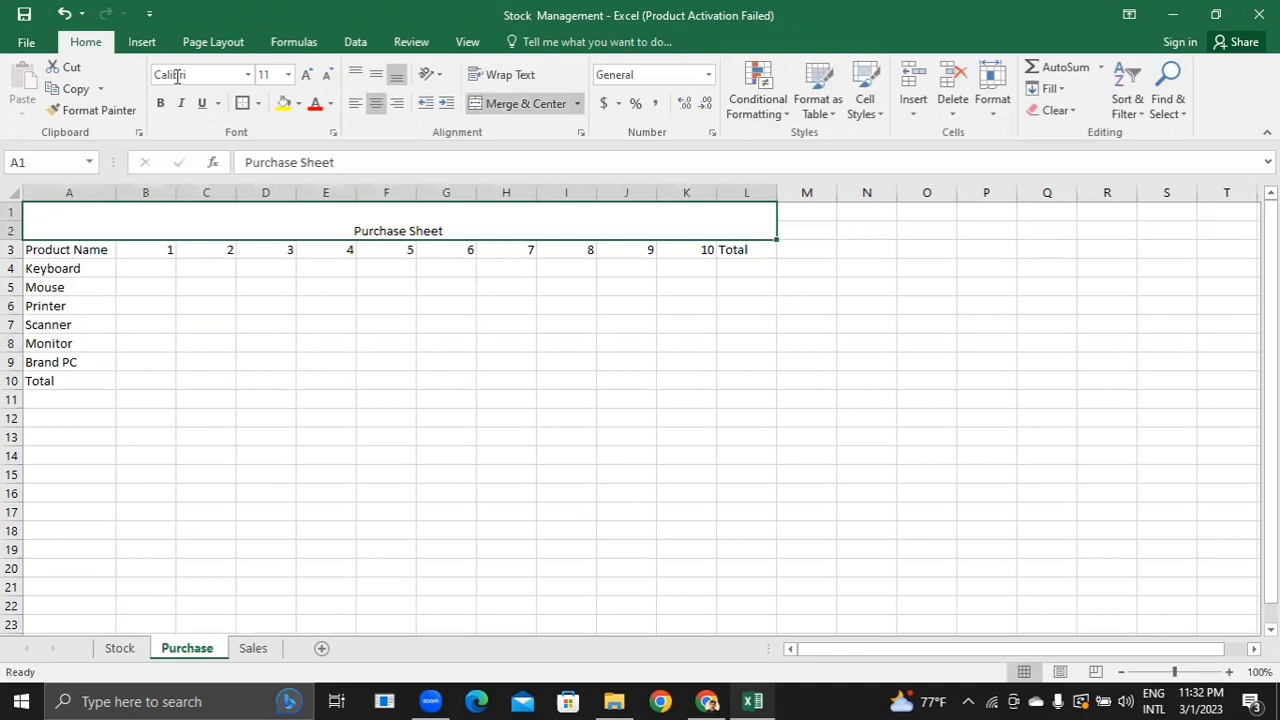
left_click(288, 75)
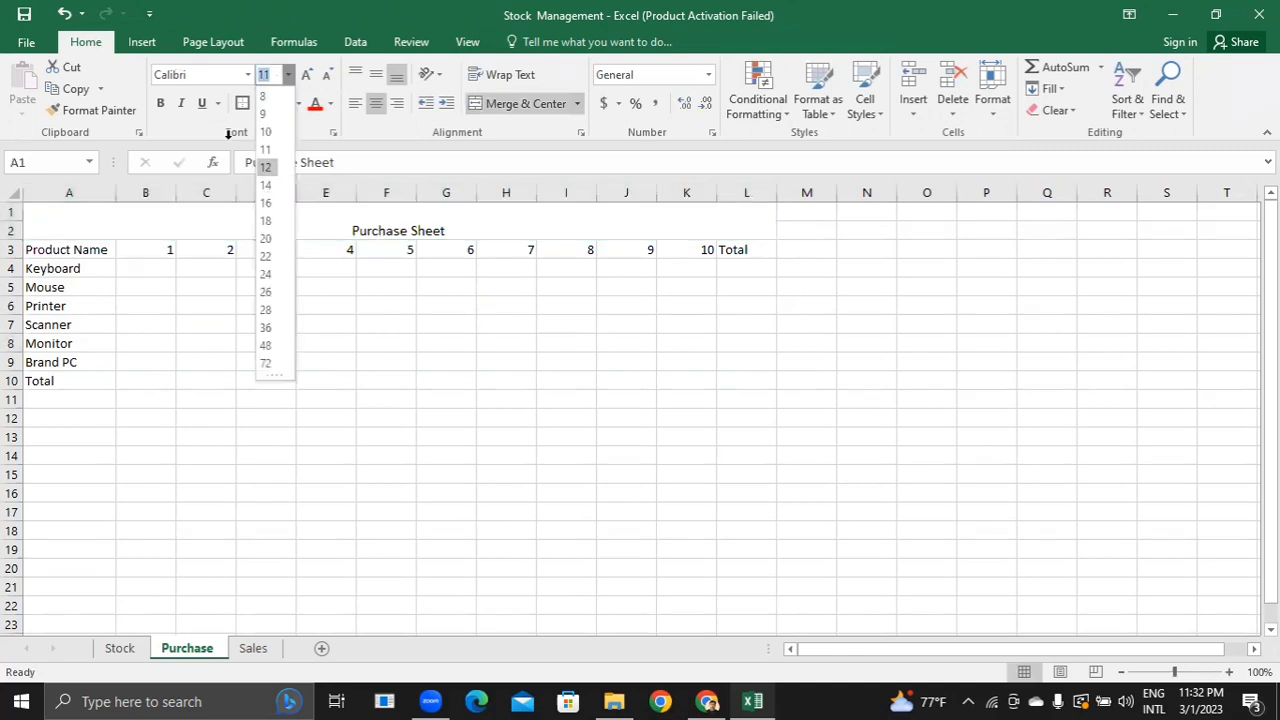
left_click(266, 203)
left_click(159, 105)
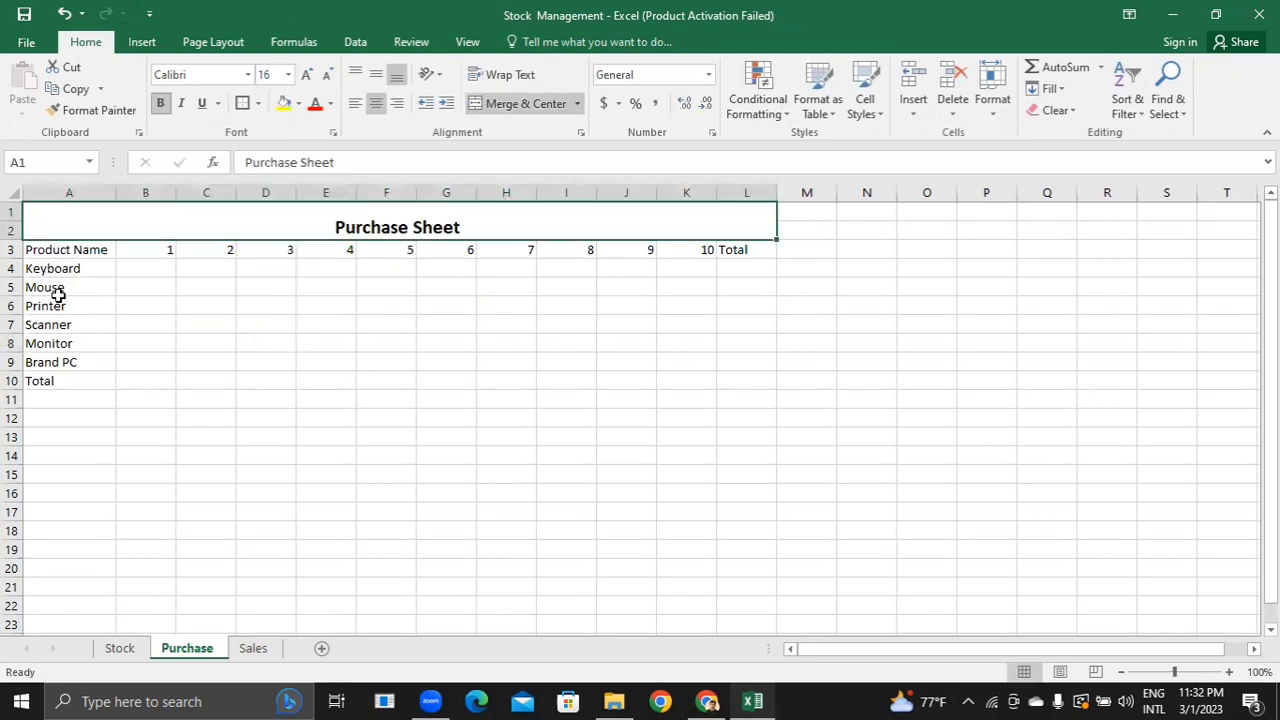
left_click(326, 343)
- Apply All Borders to the purchase table in A3:L10
left_click_drag(69, 249, 741, 381)
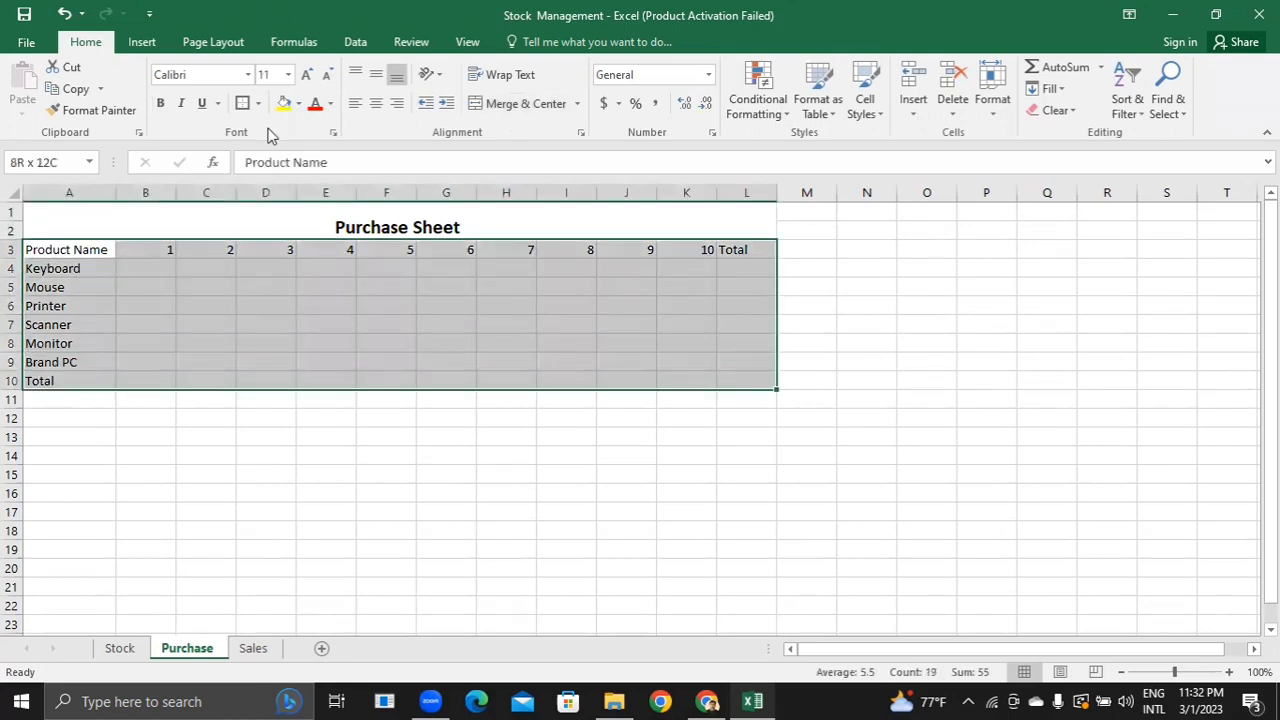
left_click(288, 77)
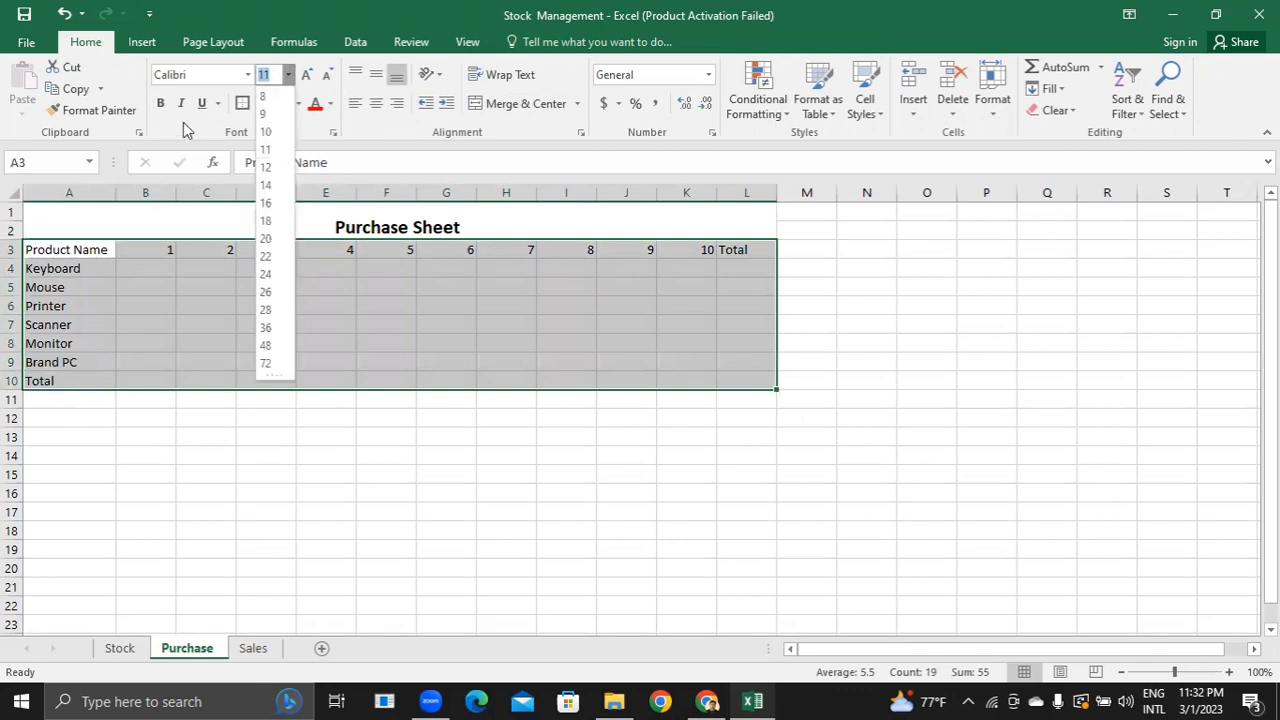
left_click(258, 101)
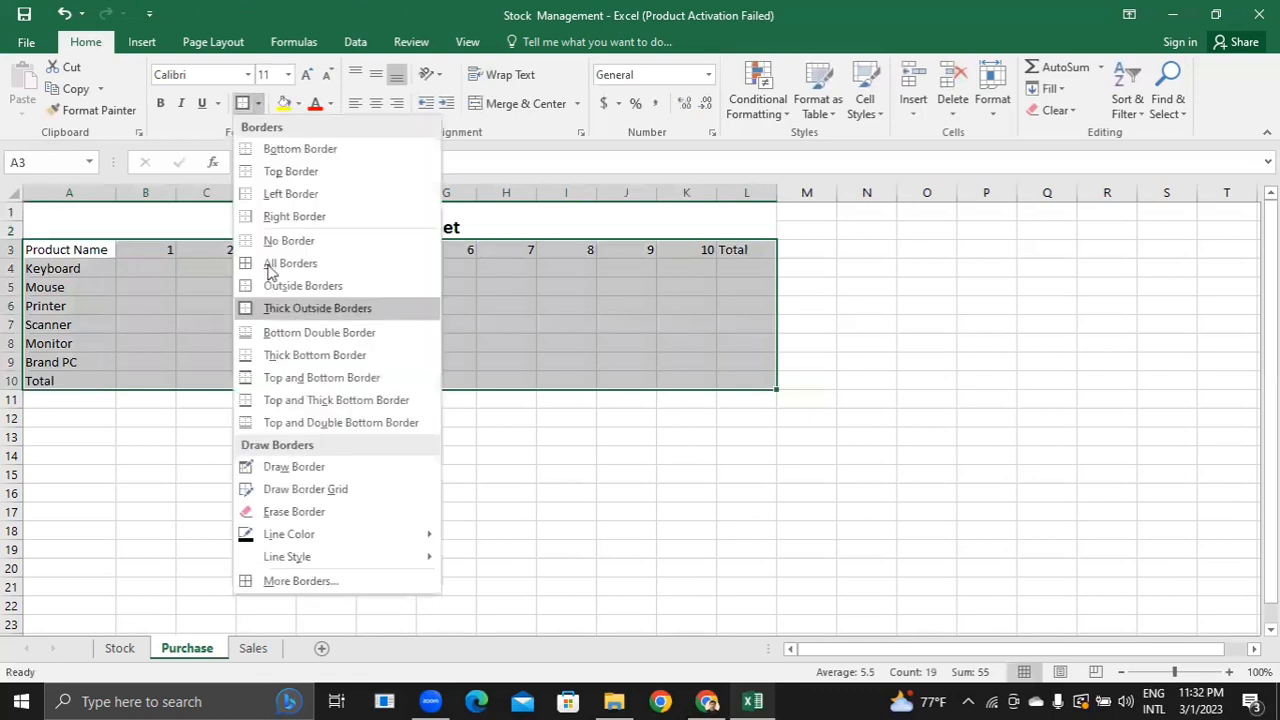
left_click(270, 263)
left_click(490, 436)
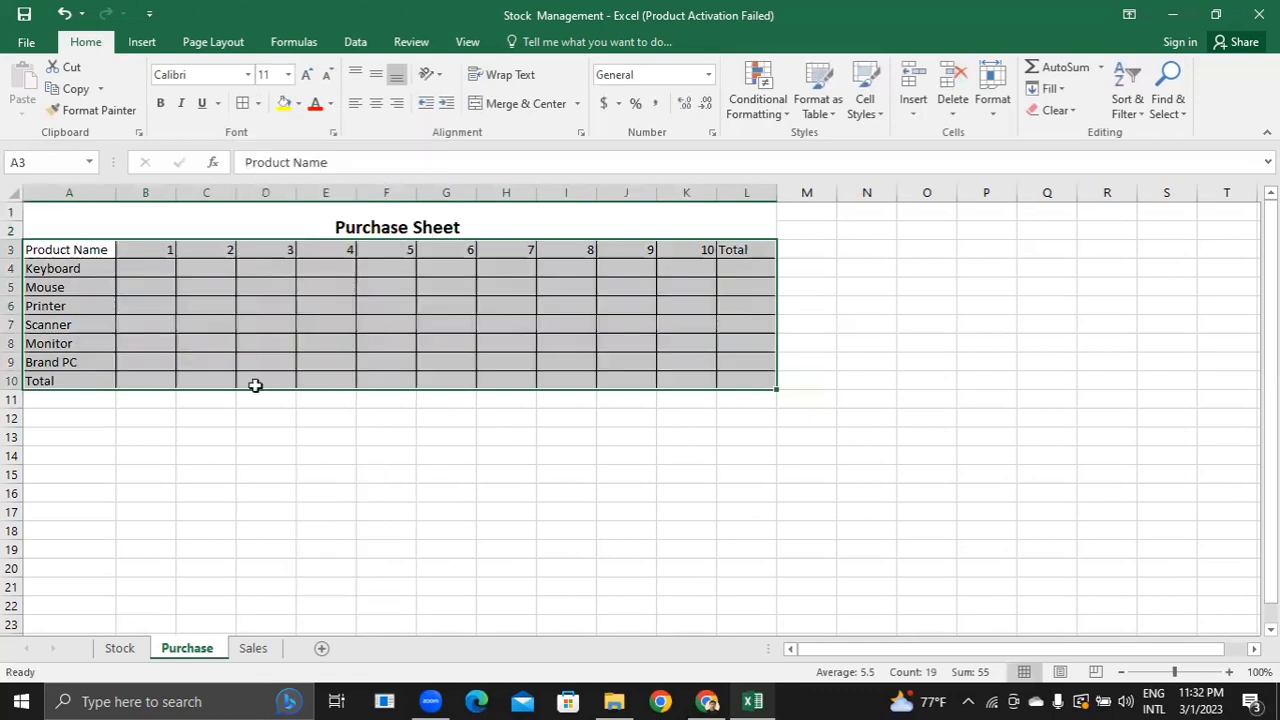
- Make the product name column A3:A10 and the header row A3:L3 bold
left_click_drag(72, 255, 70, 383)
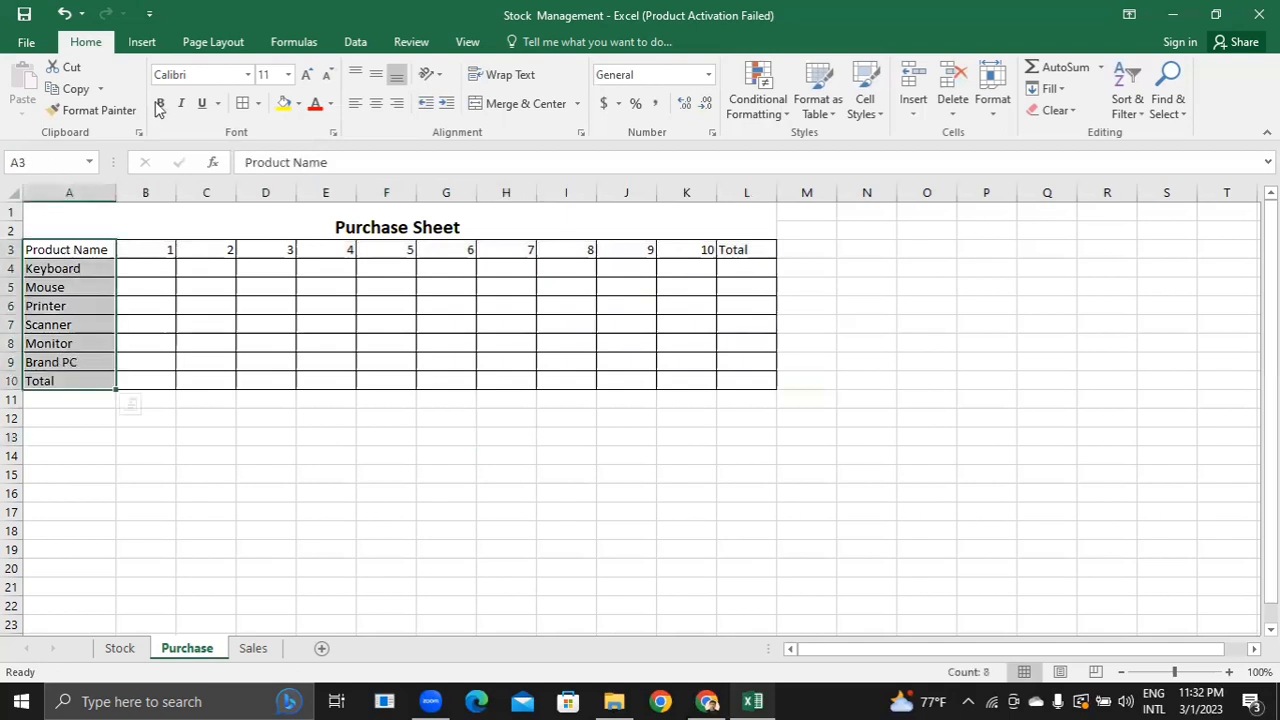
left_click(234, 471)
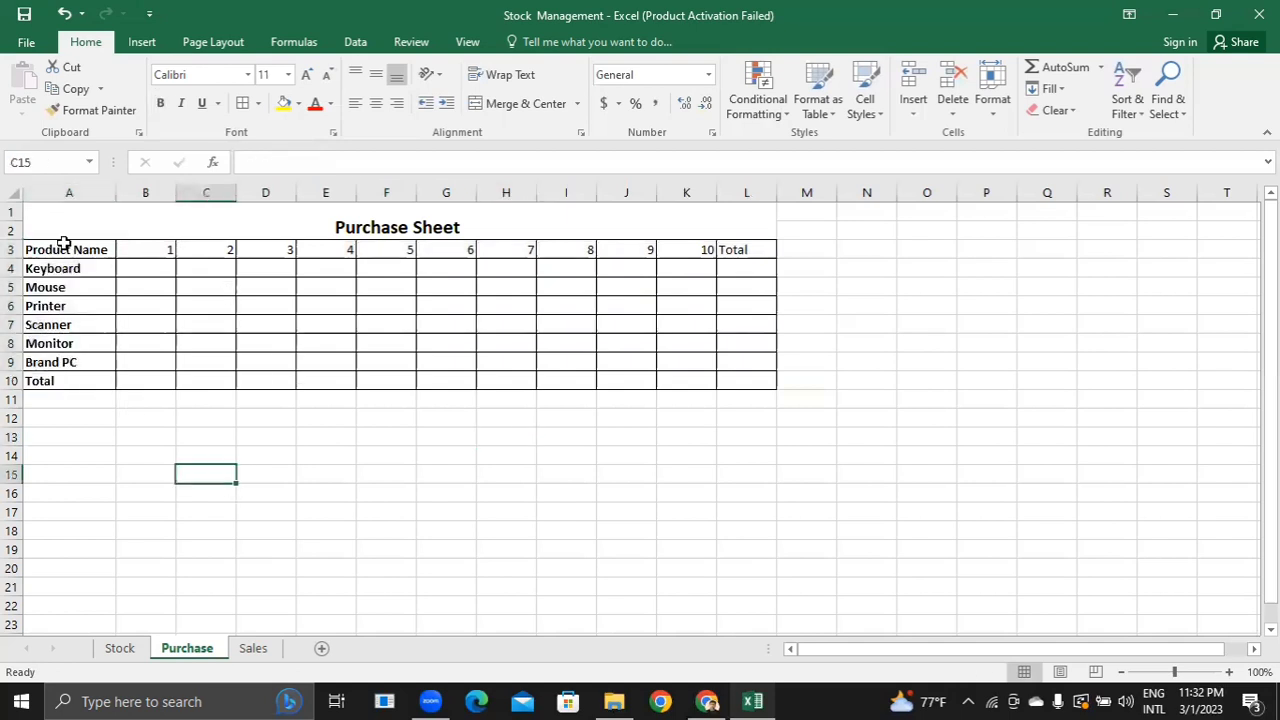
left_click_drag(72, 249, 723, 246)
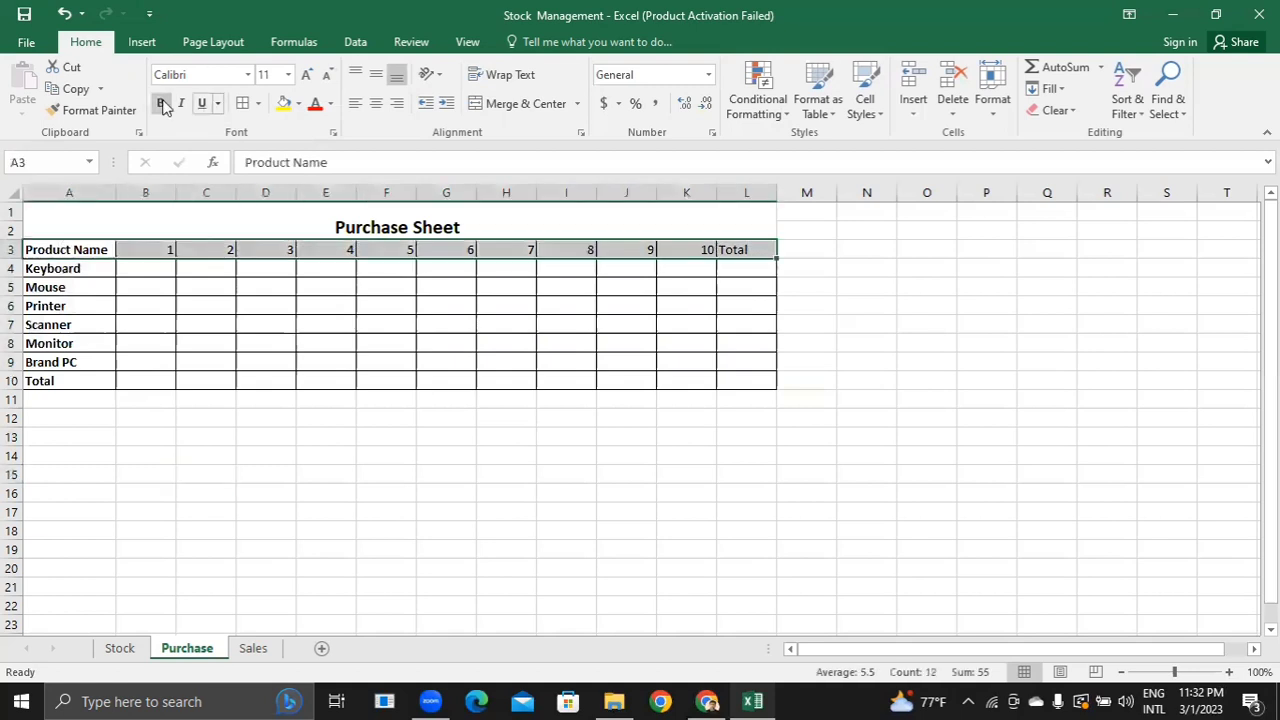
left_click(163, 104)
left_click(163, 104)
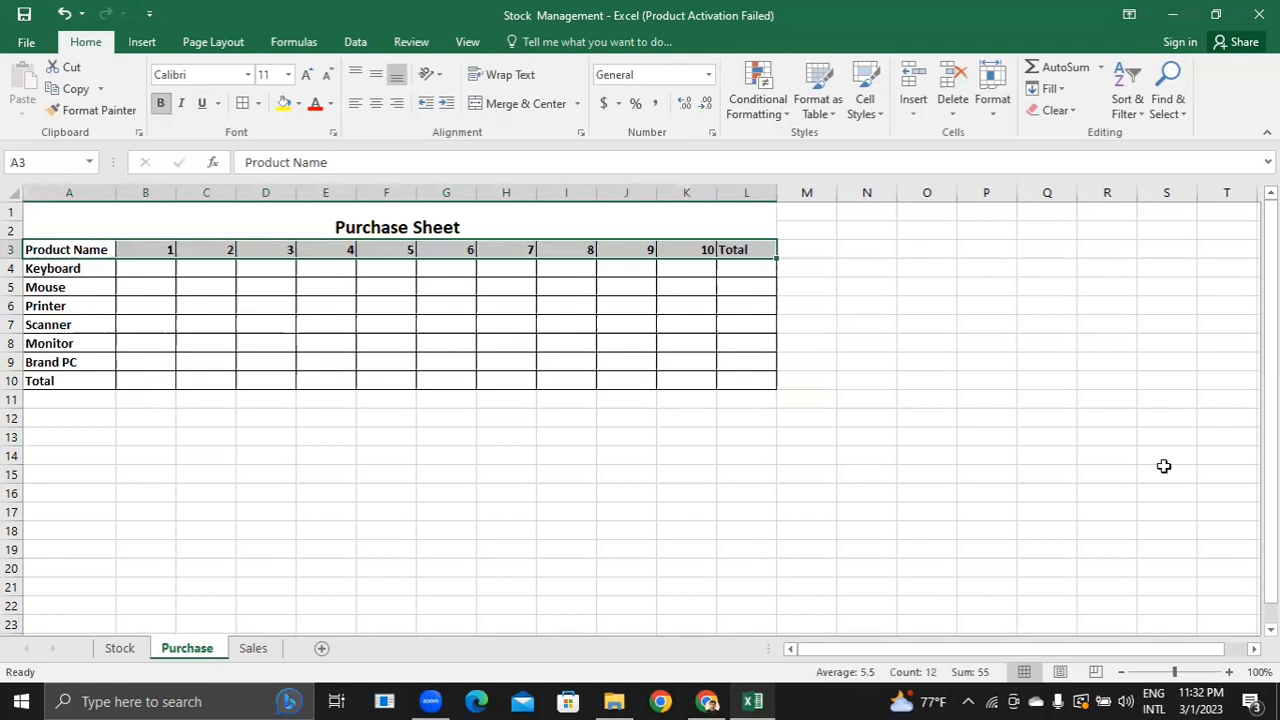
- Compare the table on the Purchase worksheet with the one on the Sales worksheet
left_click_drag(1176, 674, 1182, 676)
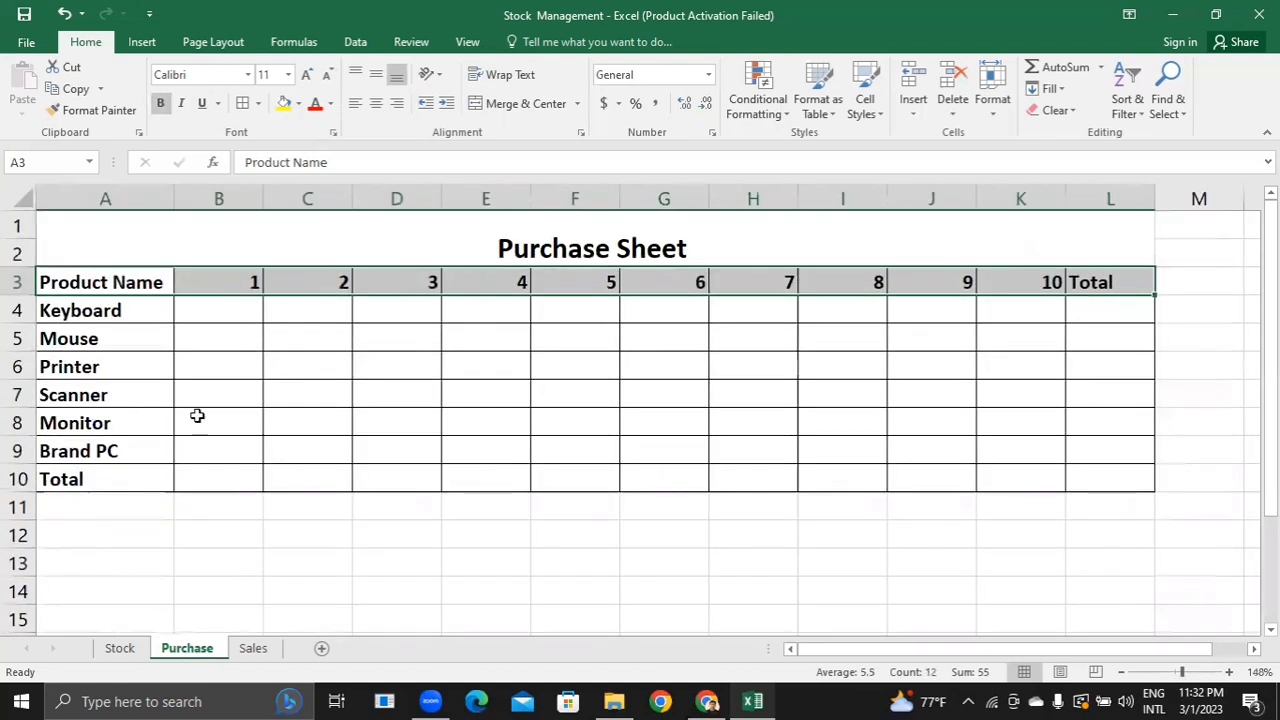
left_click(149, 501)
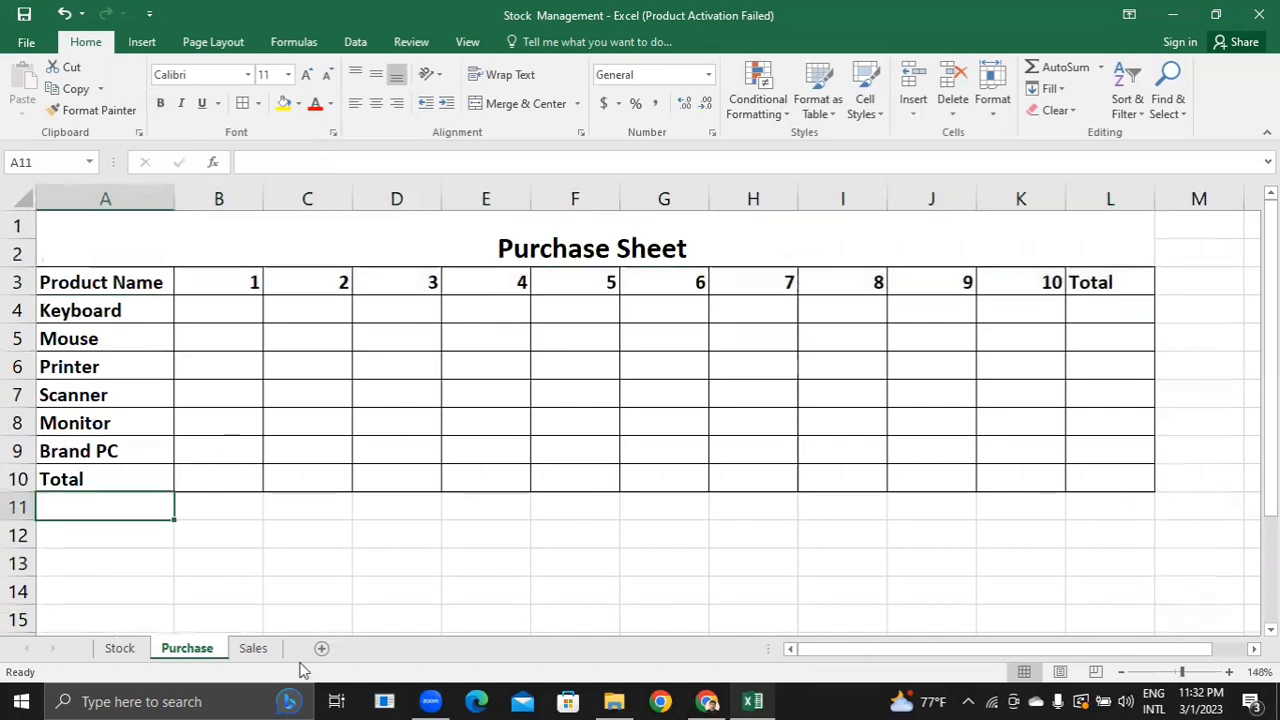
left_click(118, 280)
left_click_drag(243, 243, 568, 418)
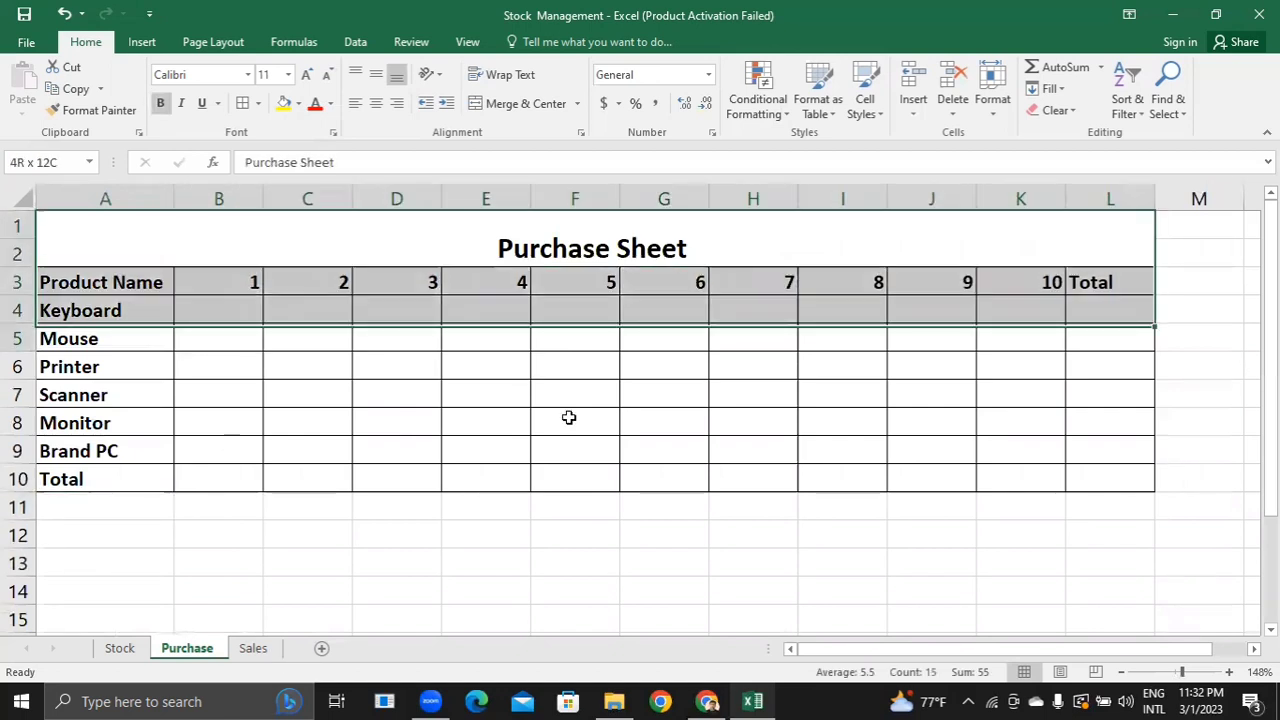
left_click(253, 648)
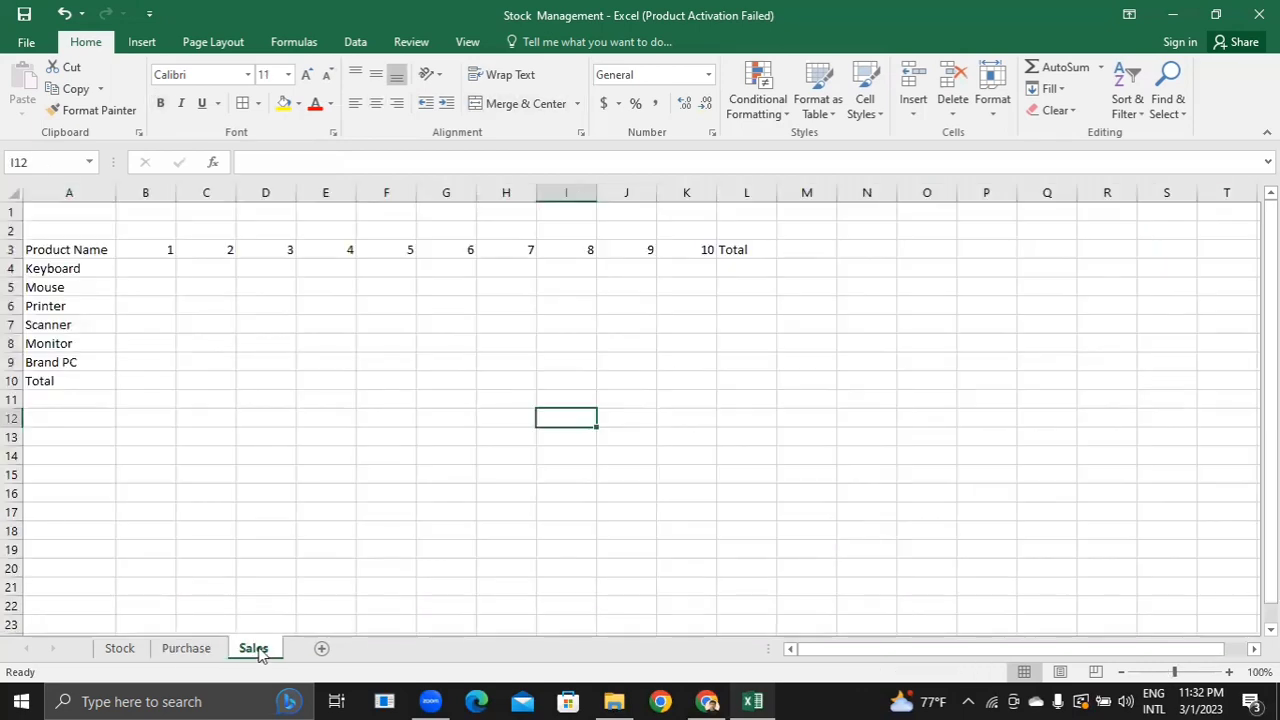
left_click(186, 648)
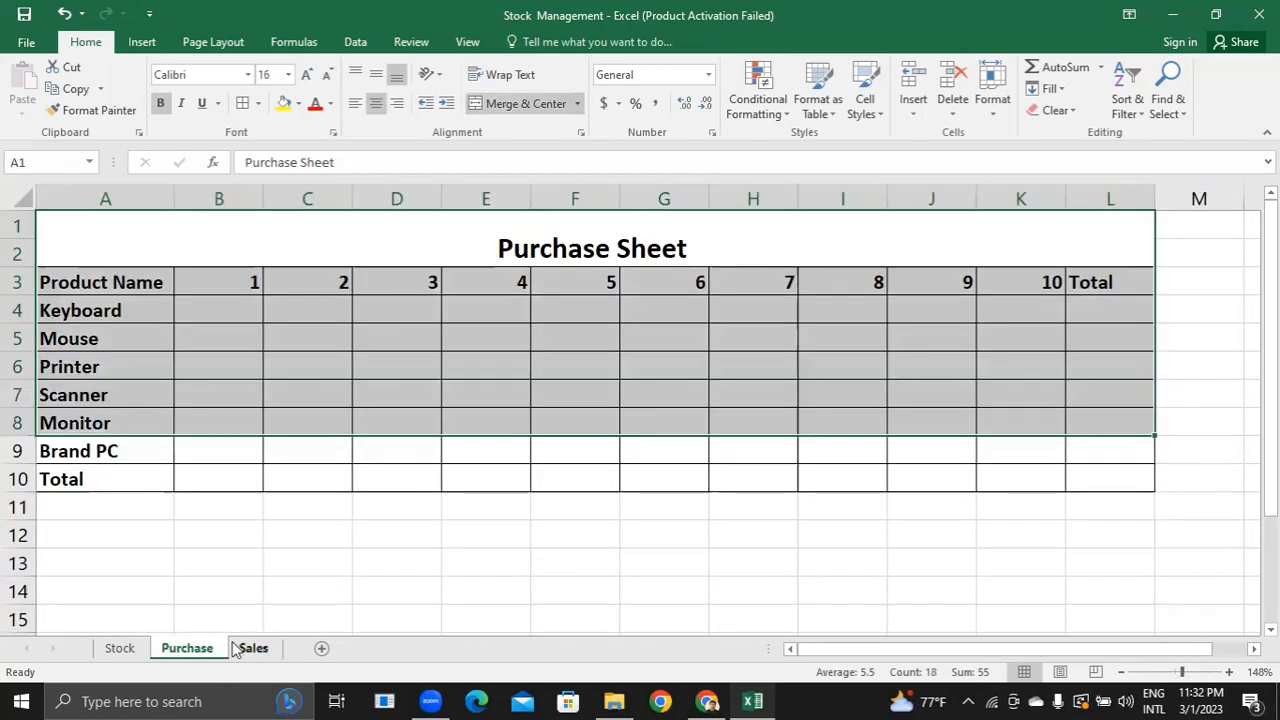
- Delete the Sales worksheet from the workbook and confirm its permanent removal
left_click(253, 648)
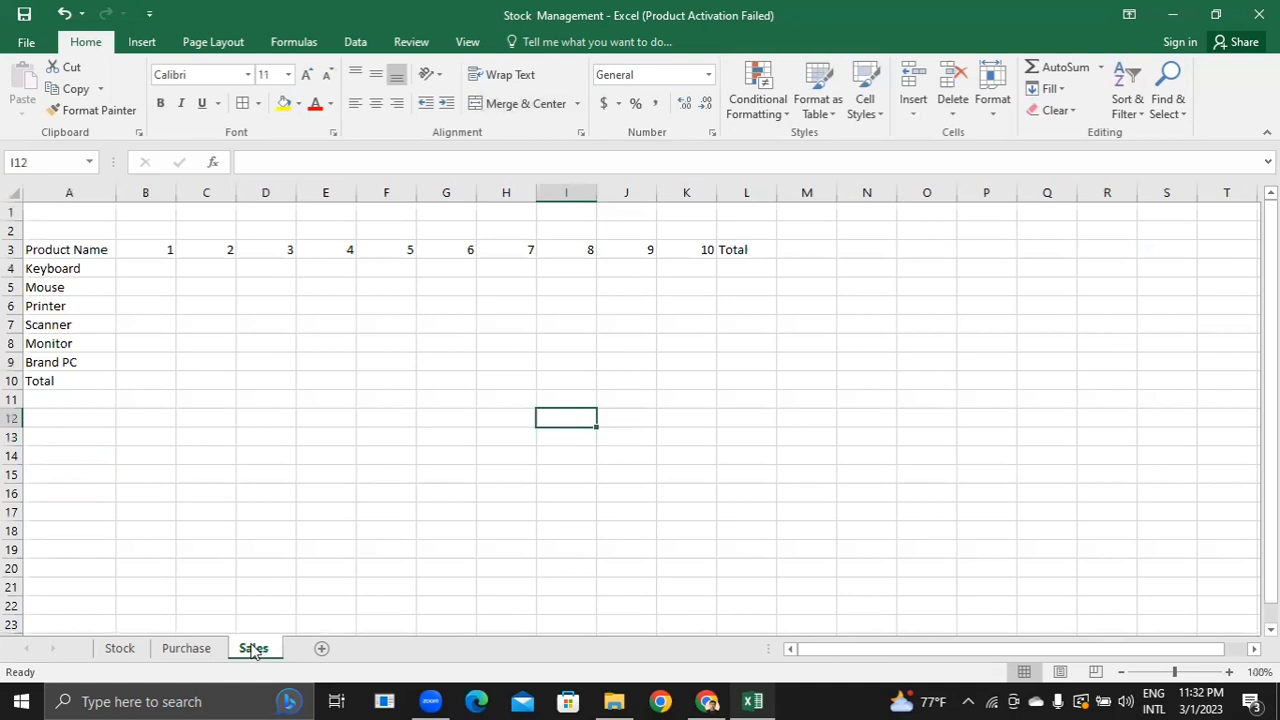
right_click(253, 649)
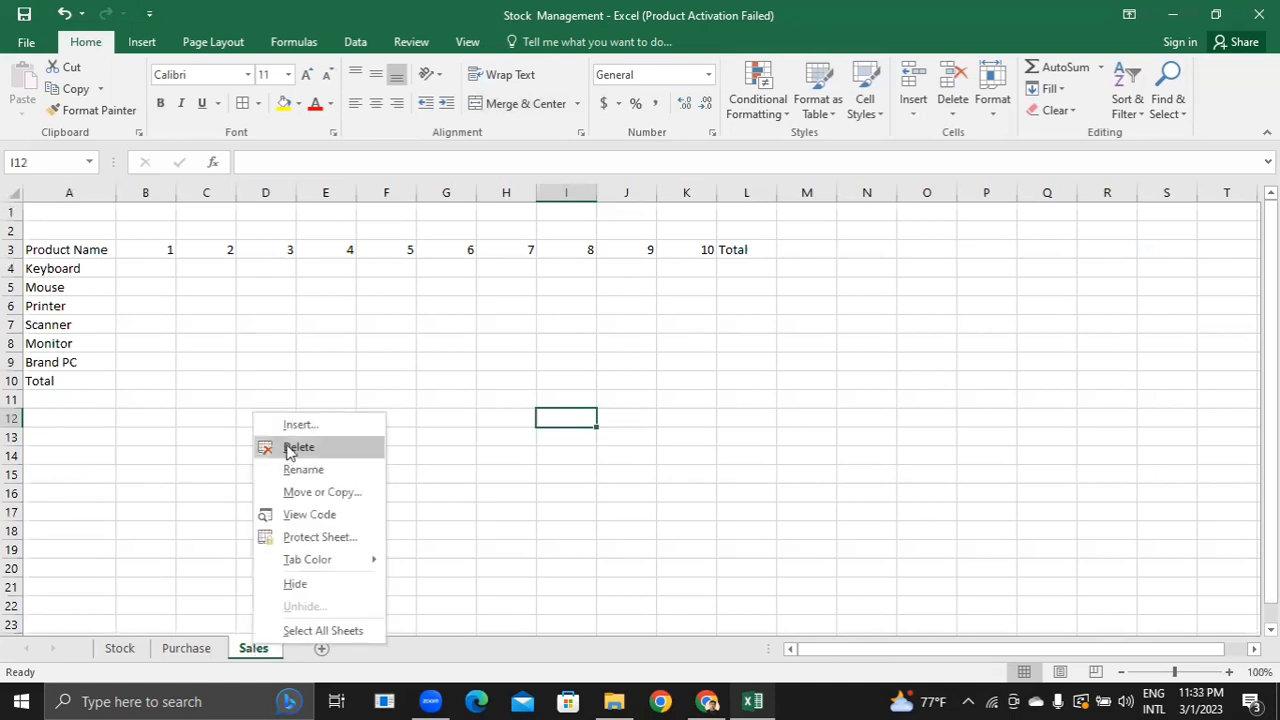
left_click(241, 637)
right_click(257, 658)
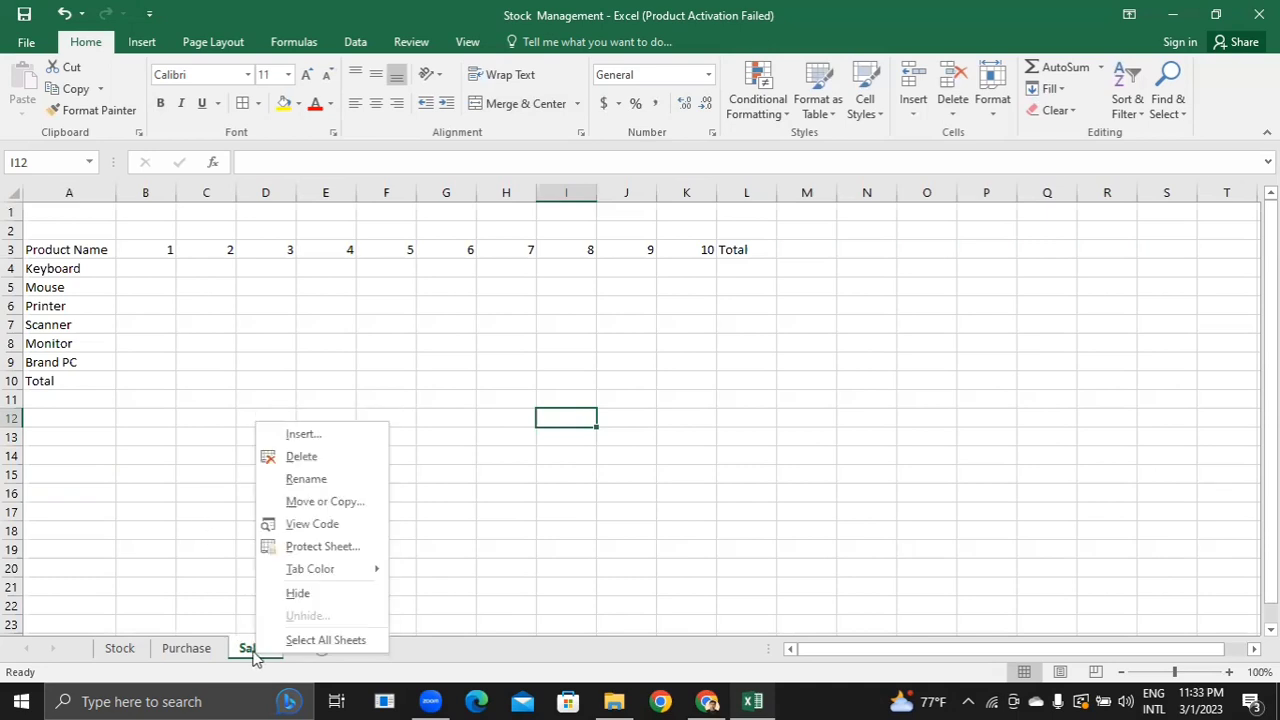
left_click(293, 458)
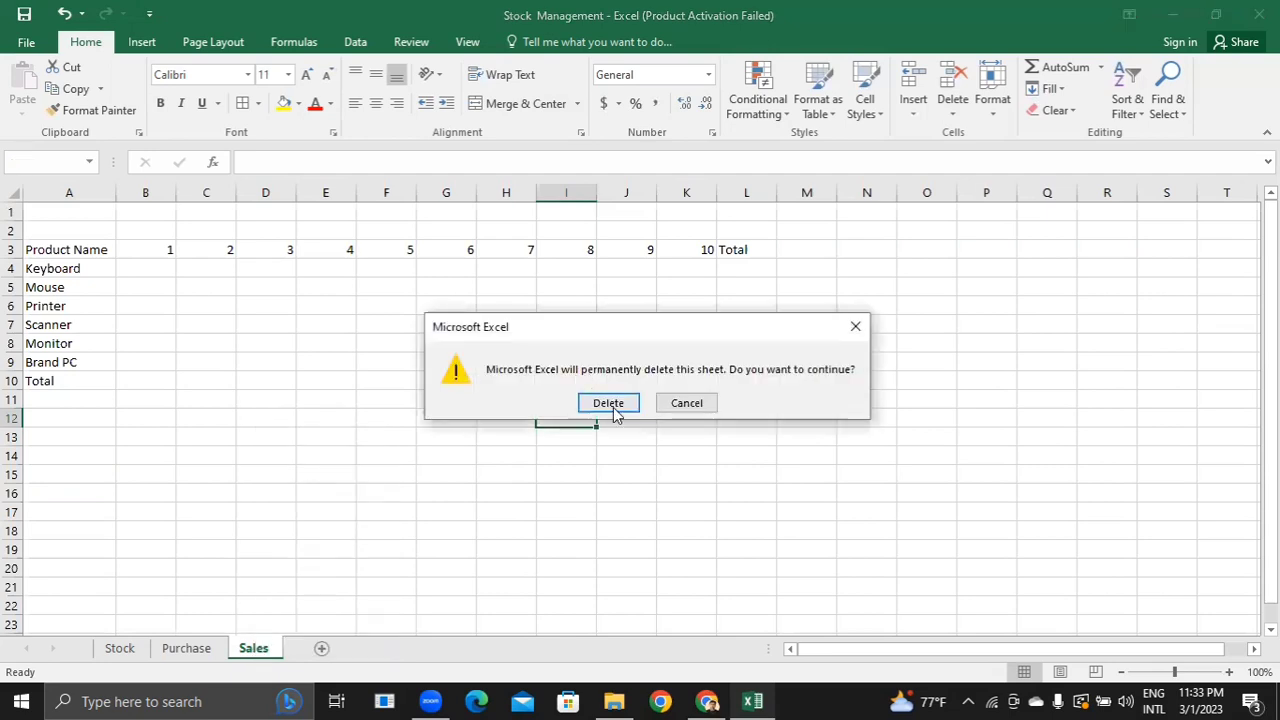
left_click(616, 414)
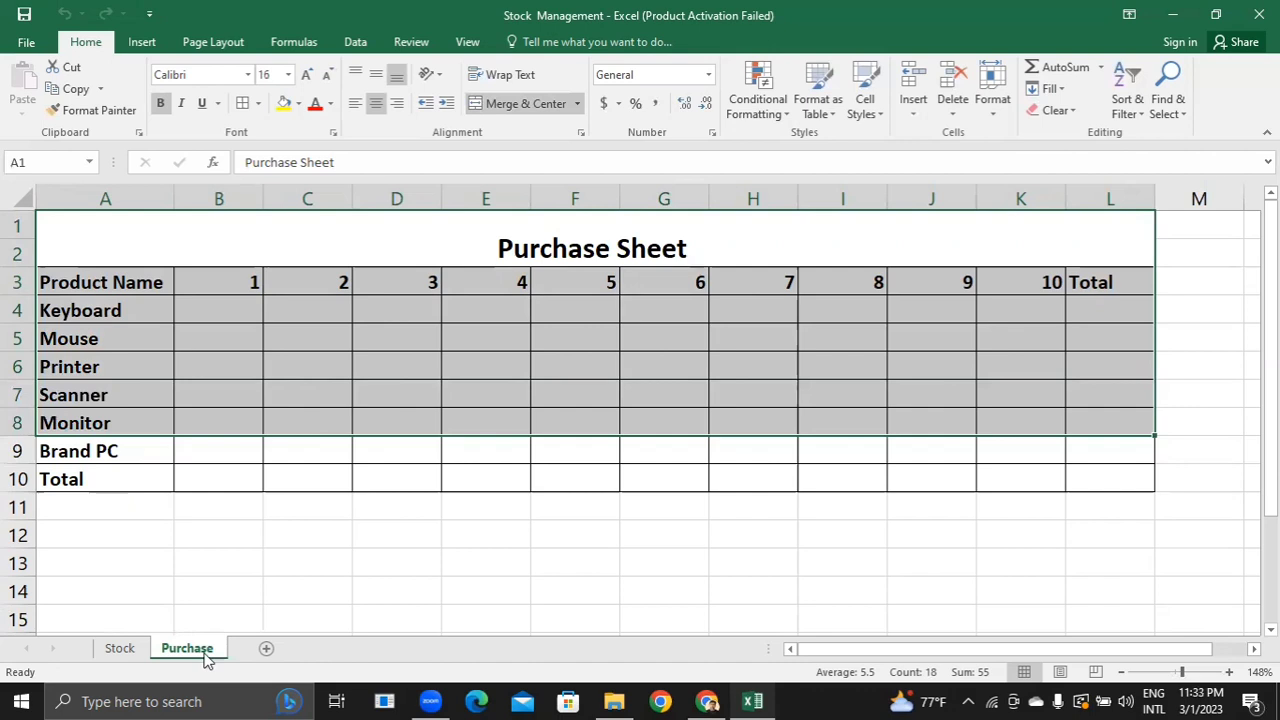
- Create a copy of the Purchase worksheet at the end of the Stock Management.xlsx workbook
left_click(370, 592)
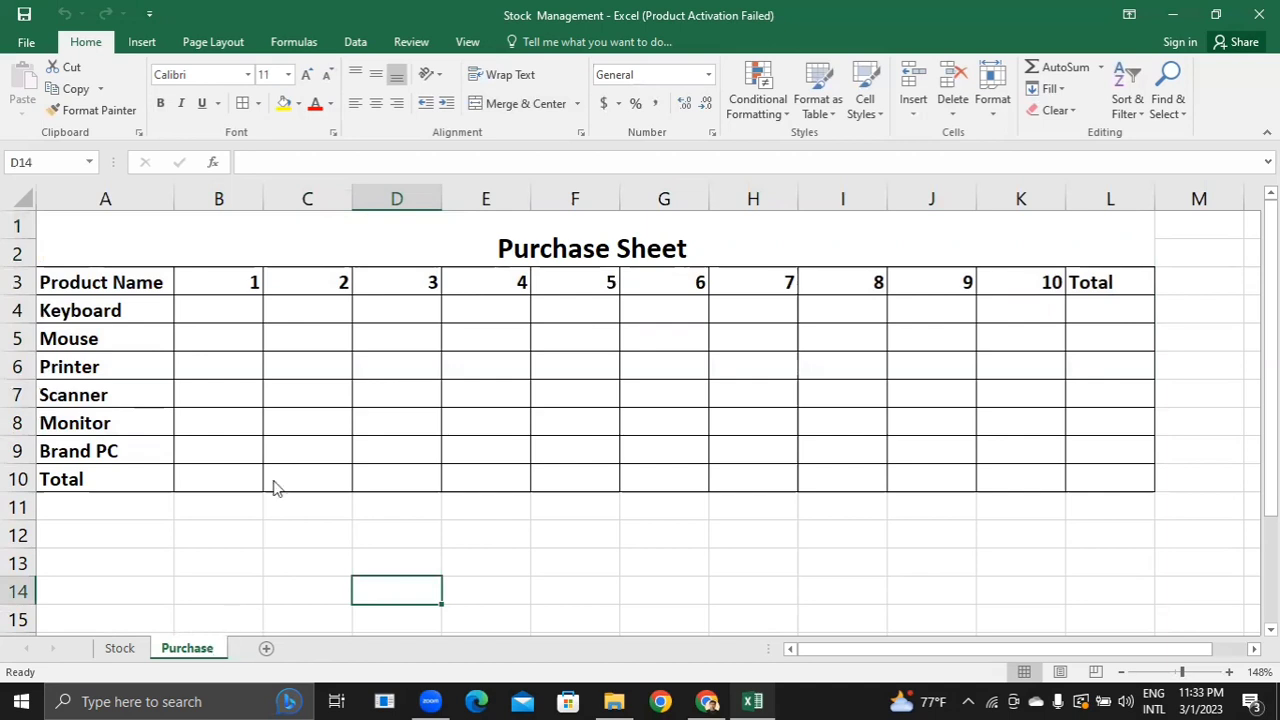
right_click(210, 648)
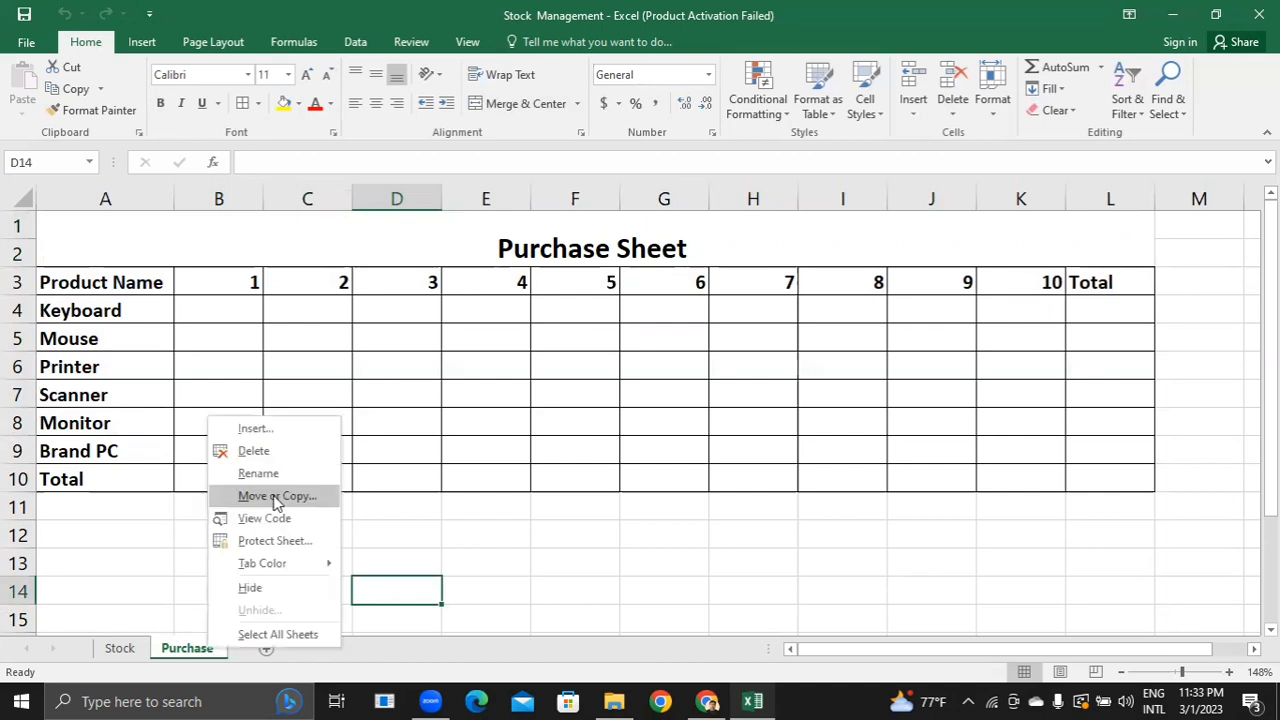
left_click(488, 587)
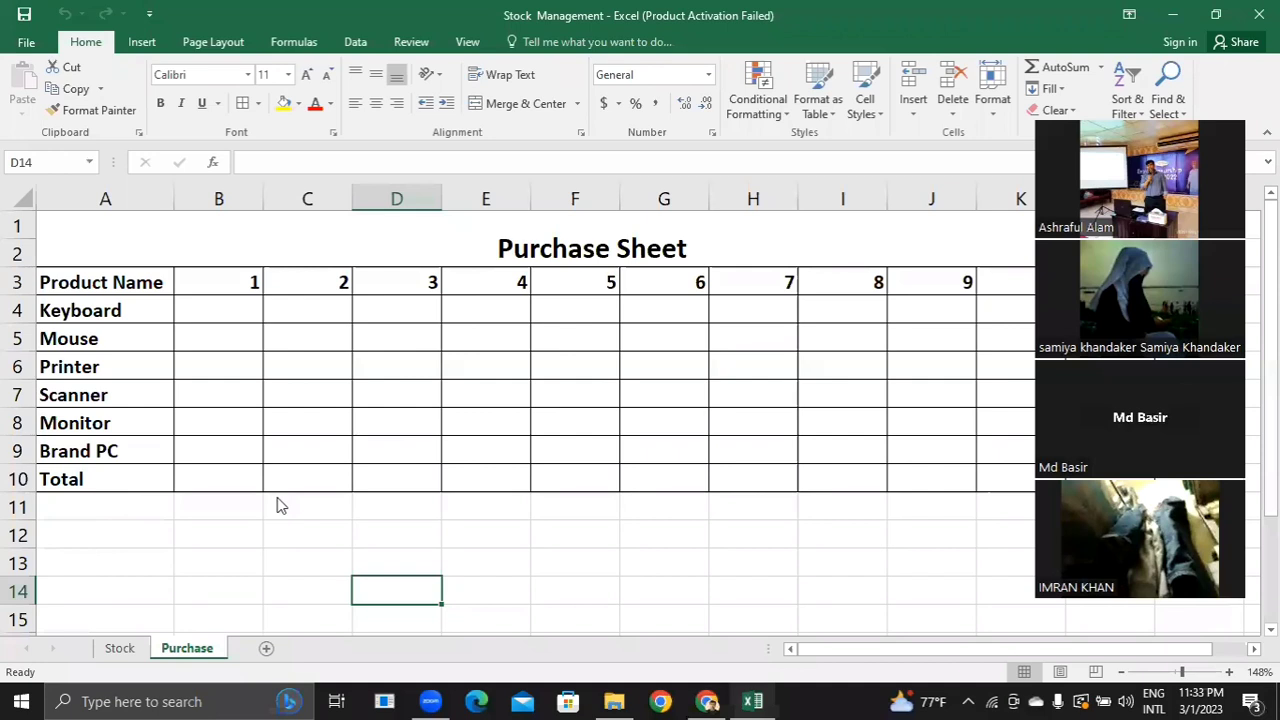
right_click(207, 650)
left_click(277, 497)
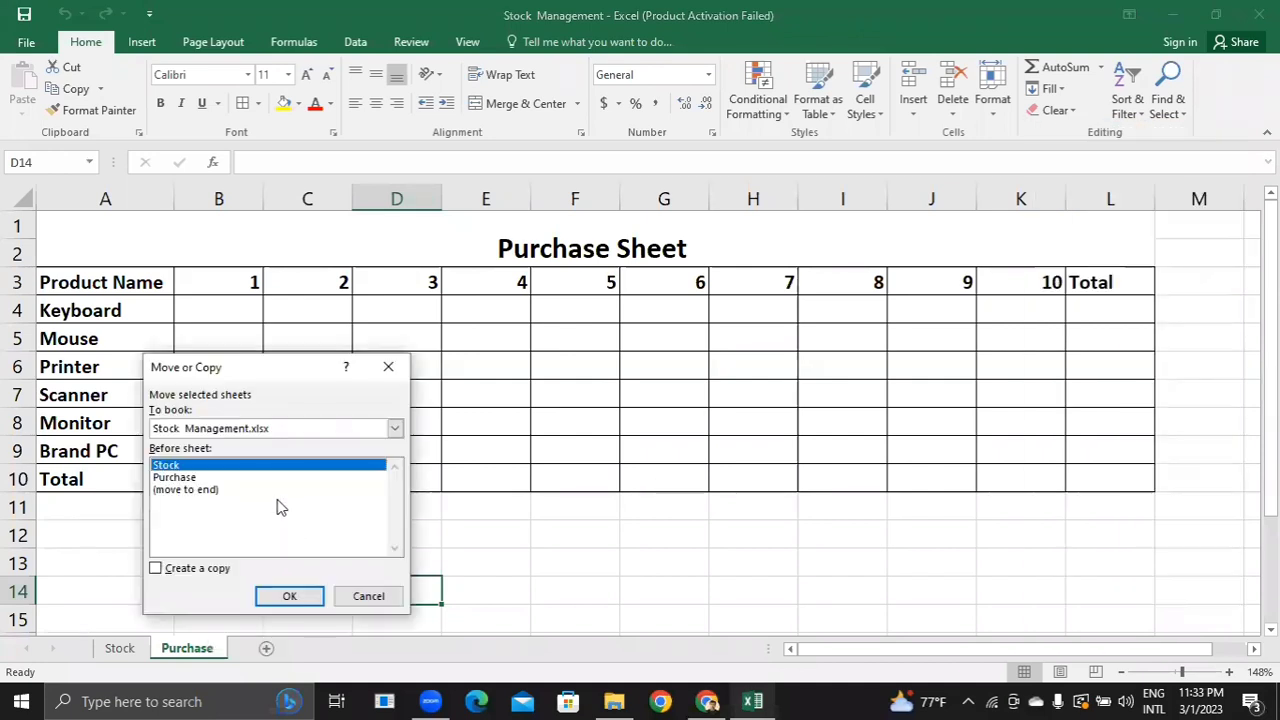
left_click(169, 492)
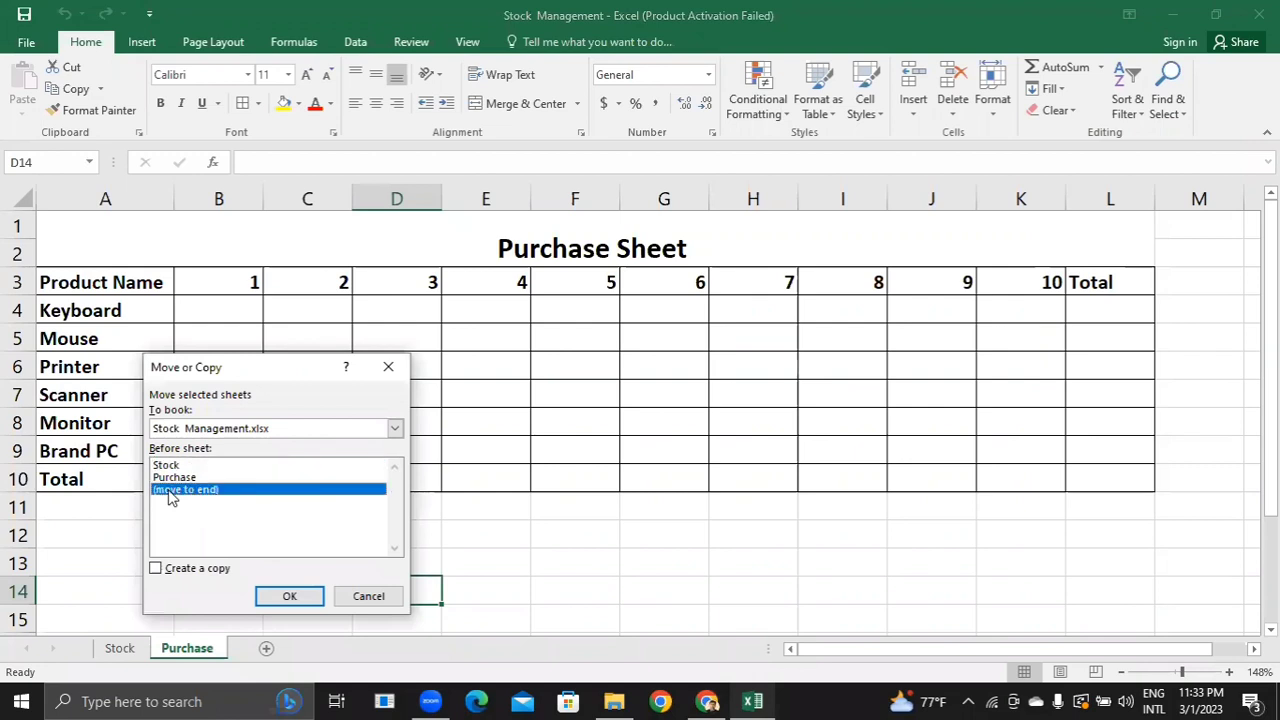
left_click(157, 569)
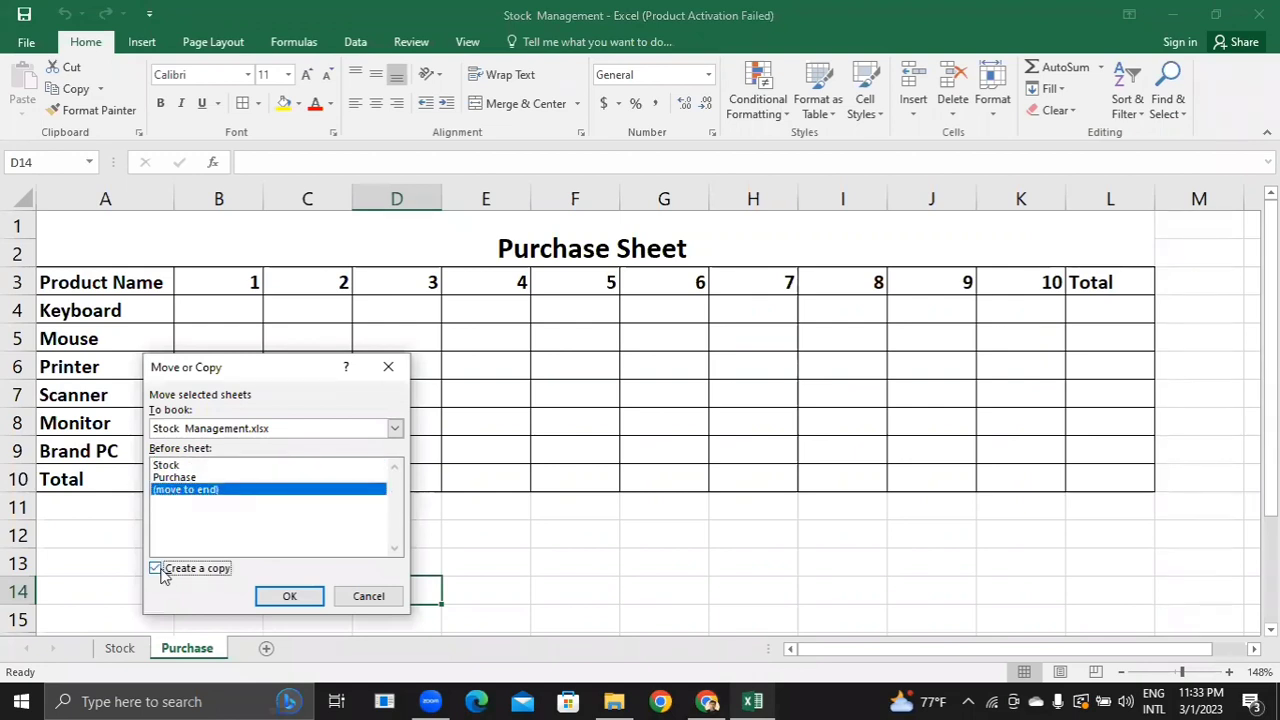
left_click(289, 596)
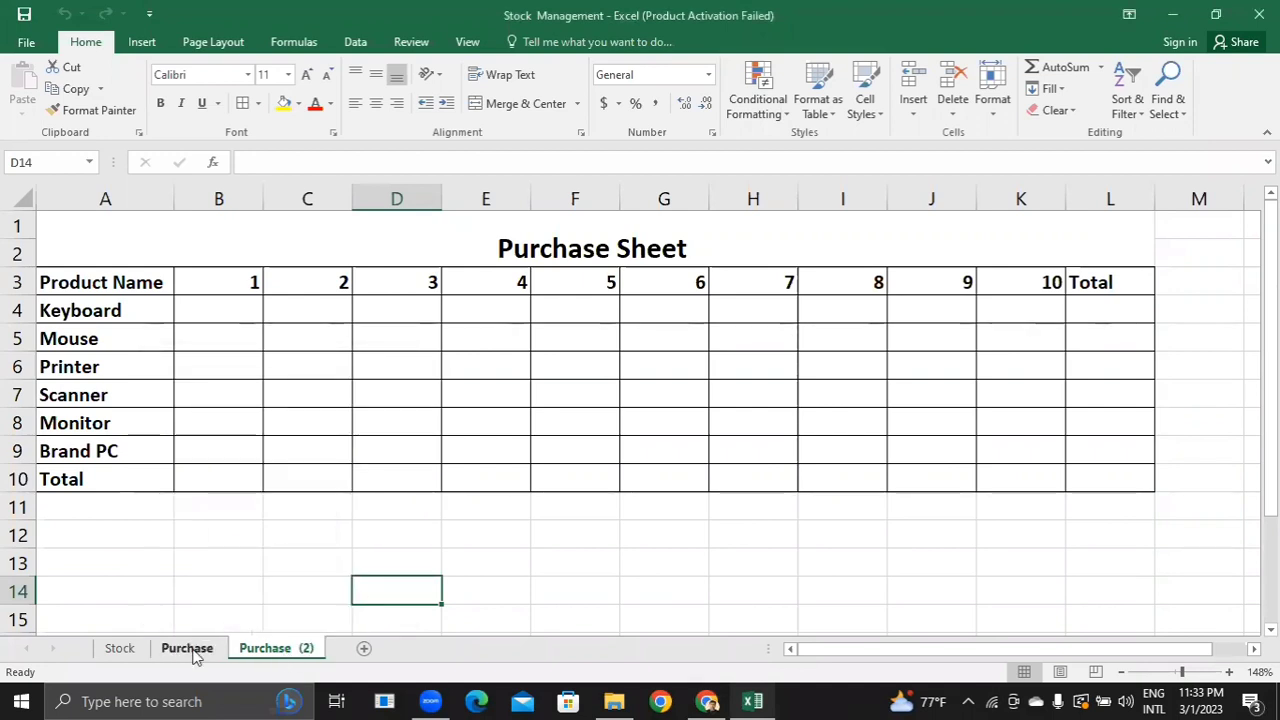
- Rename the copied worksheet as Sales
right_click(289, 649)
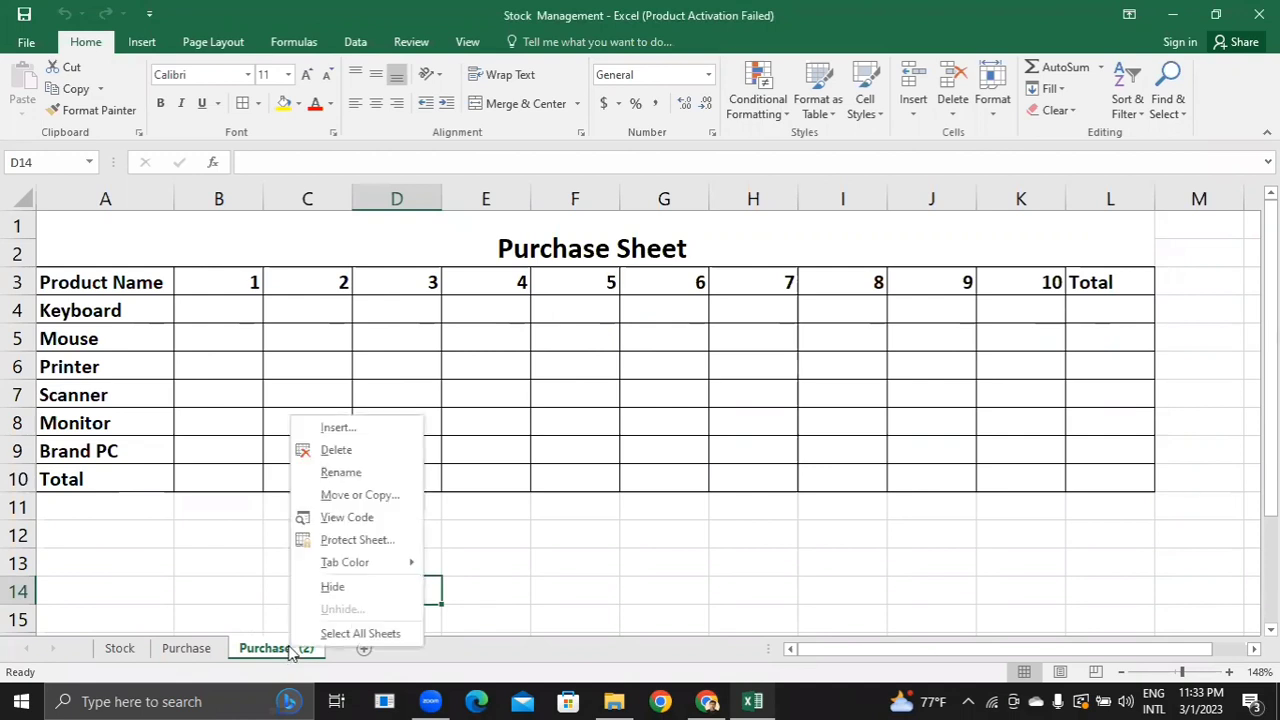
left_click(345, 478)
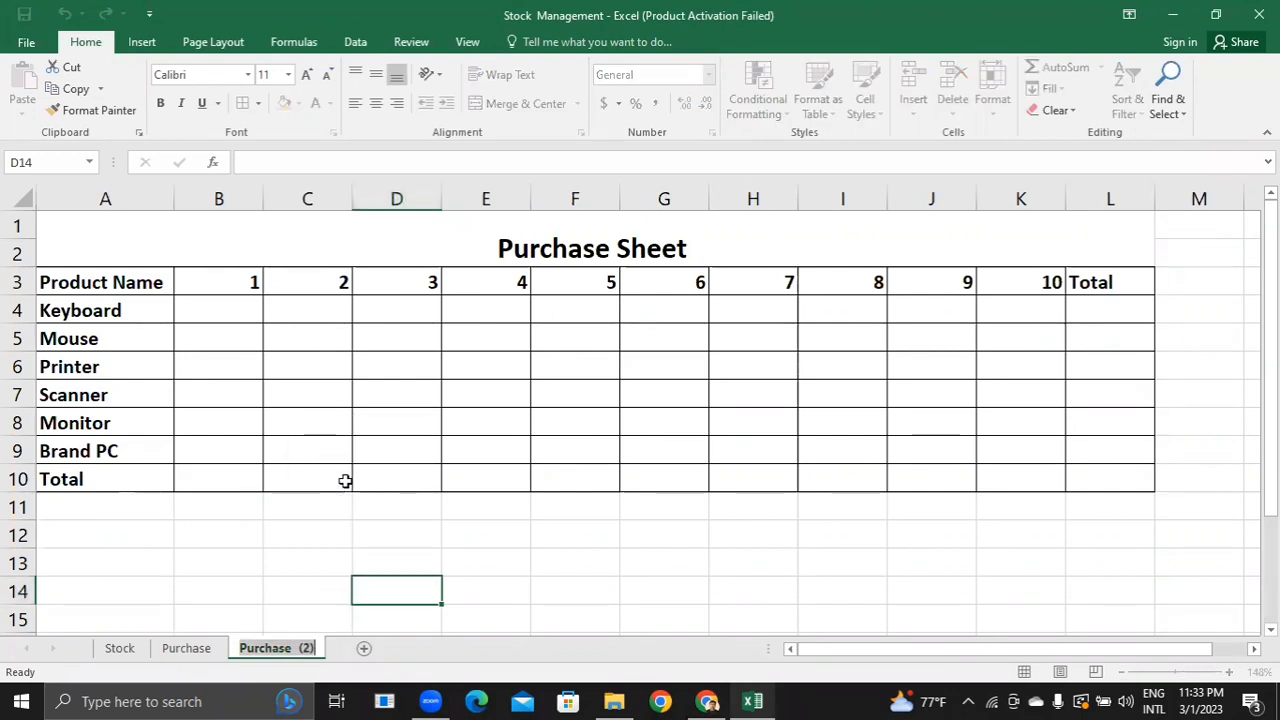
key("BackSpace")
type("Sales")
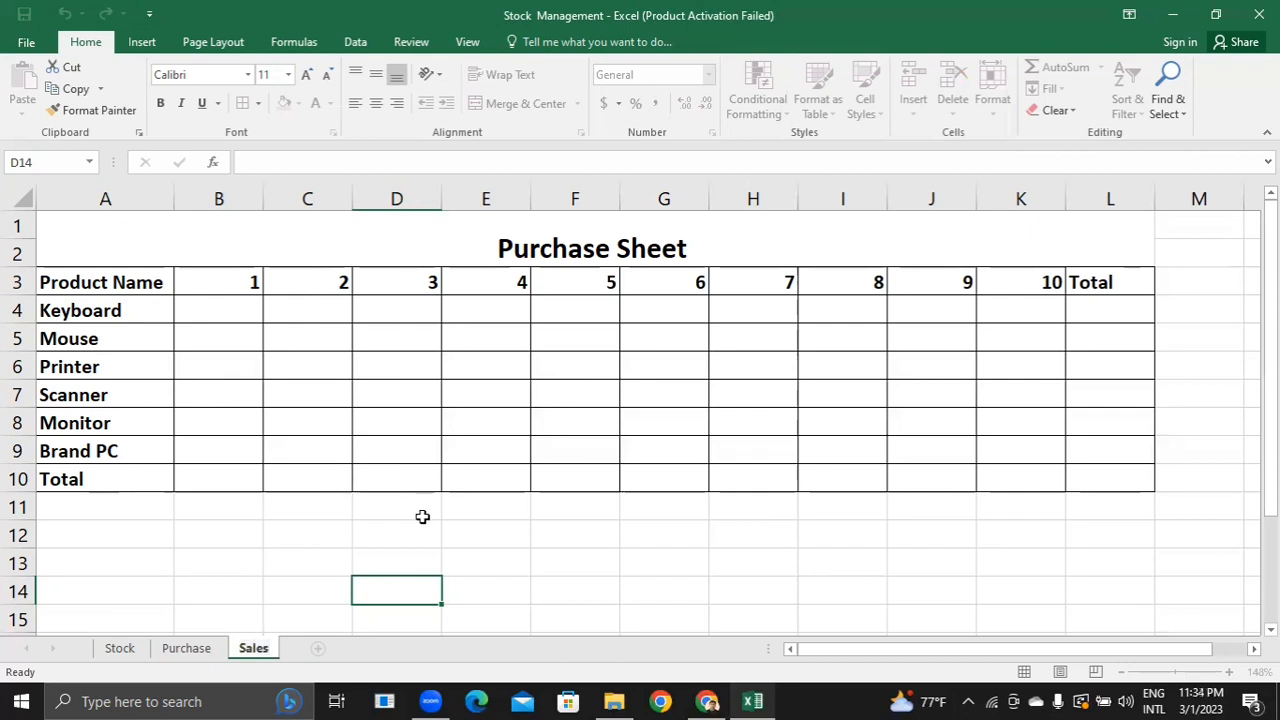
left_click(497, 583)
- Change the merged title in A1 of the Sales worksheet to "Sales Sheet"
double_click(615, 245)
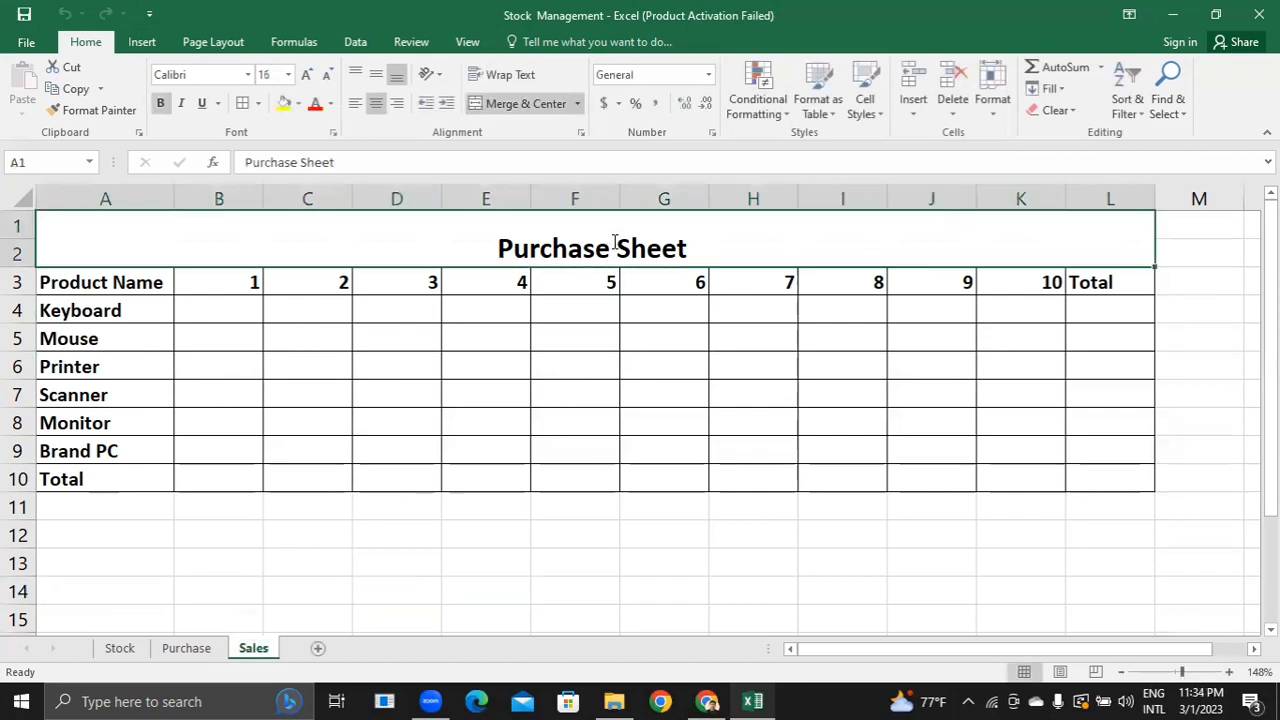
key("BackSpace")
key("BackSpace")
key("BackSpace")
key("BackSpace")
key("BackSpace")
key("BackSpace")
key("BackSpace")
key("BackSpace")
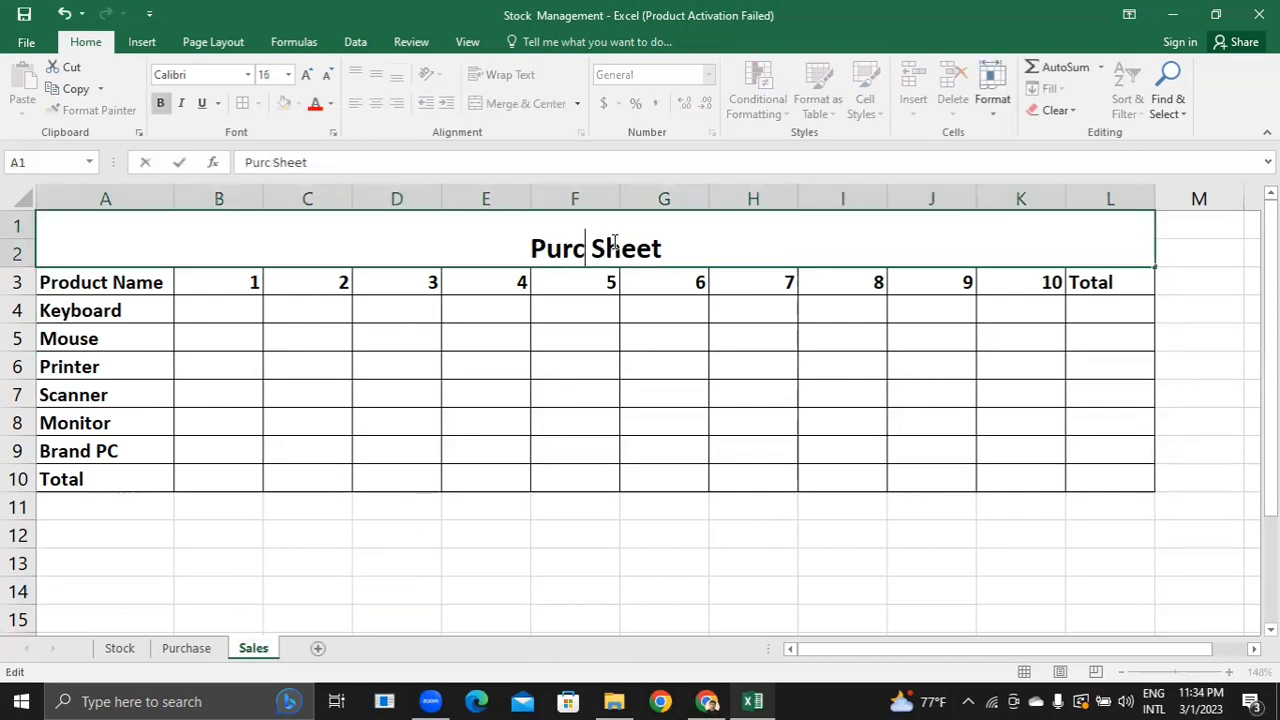
type("S")
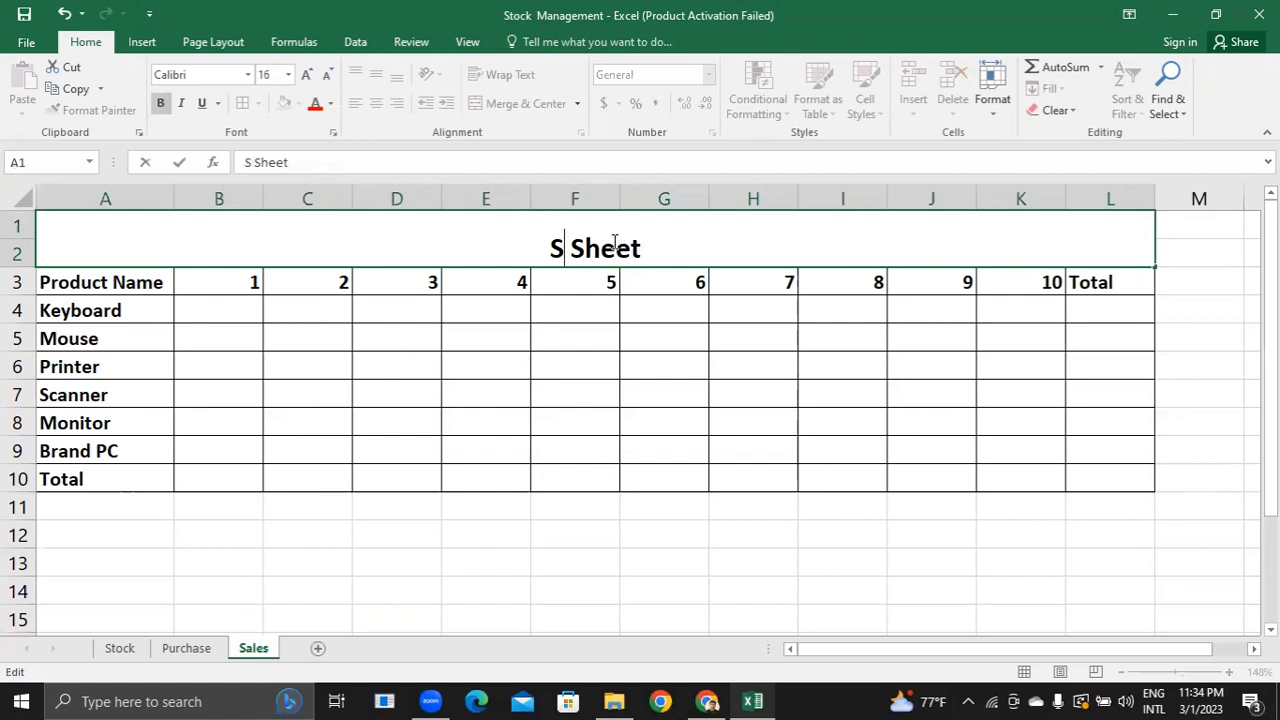
type("ales")
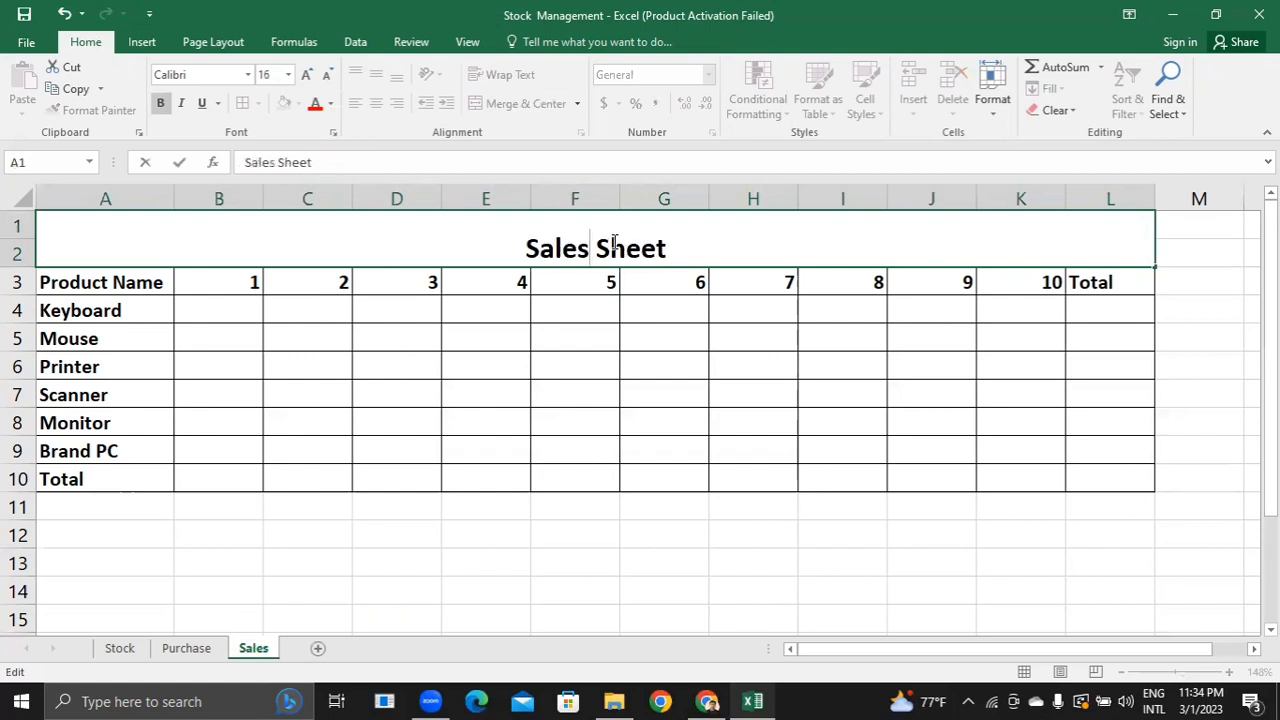
left_click(729, 546)
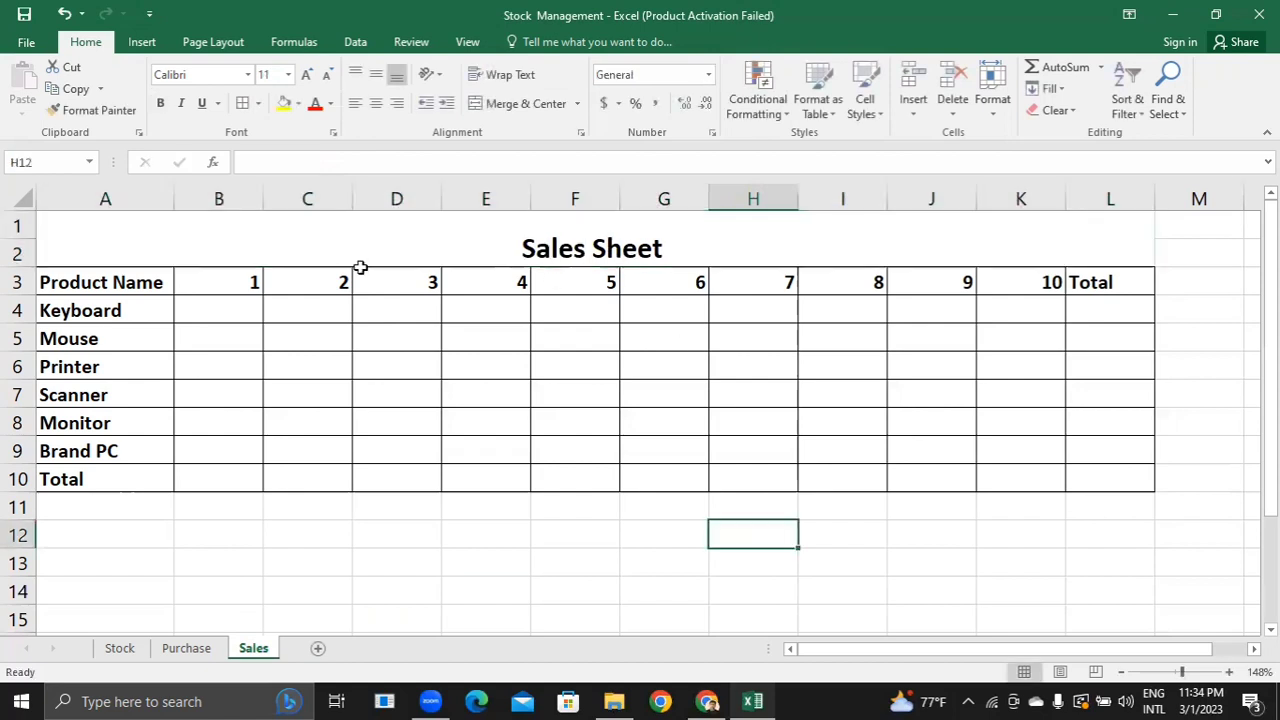
- Outline the header row A3:L3, the Total column and the Total row of the Sales table with thick borders
left_click_drag(129, 280, 1137, 282)
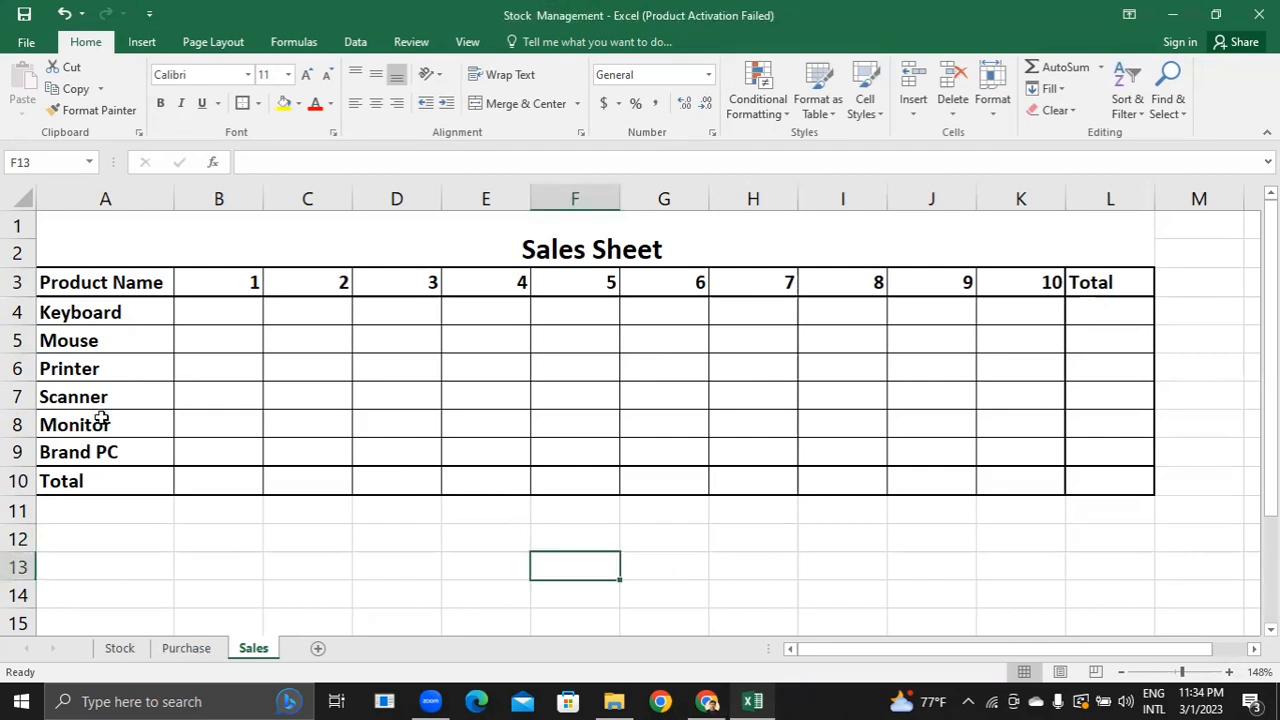
- Outline the header row A3:L3 on the Purchase worksheet with a thick border
left_click(119, 649)
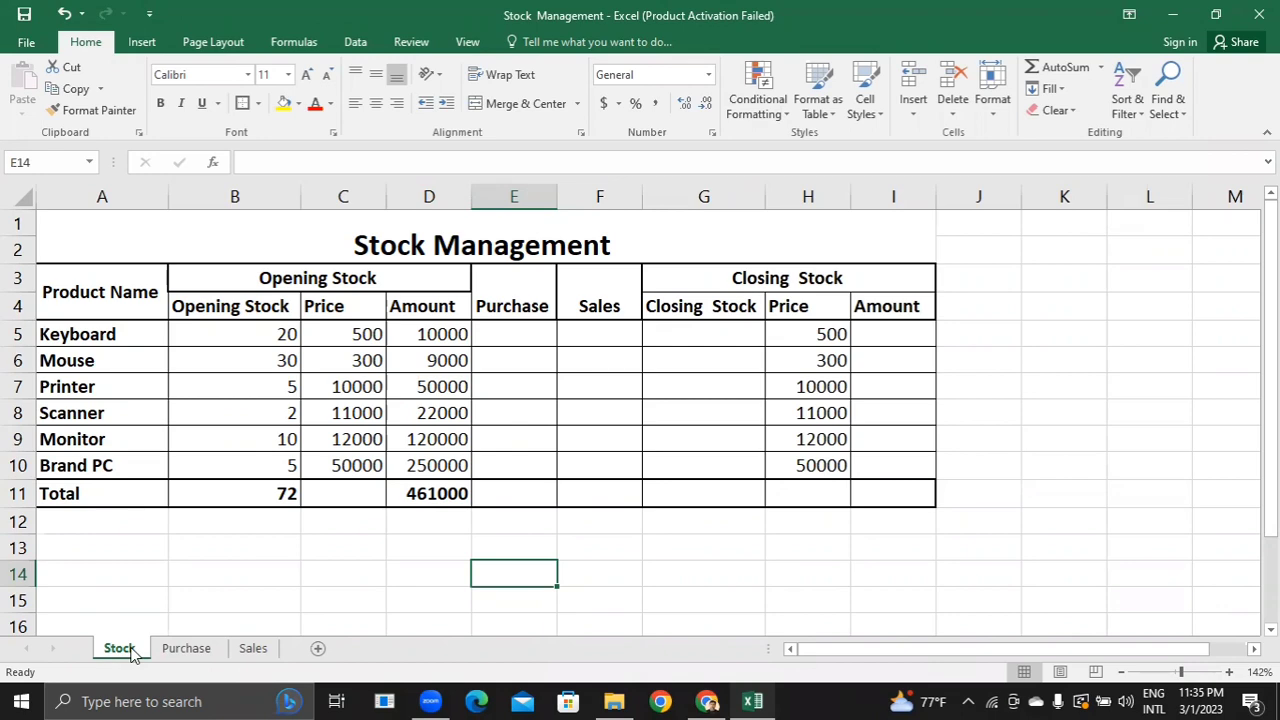
left_click(183, 652)
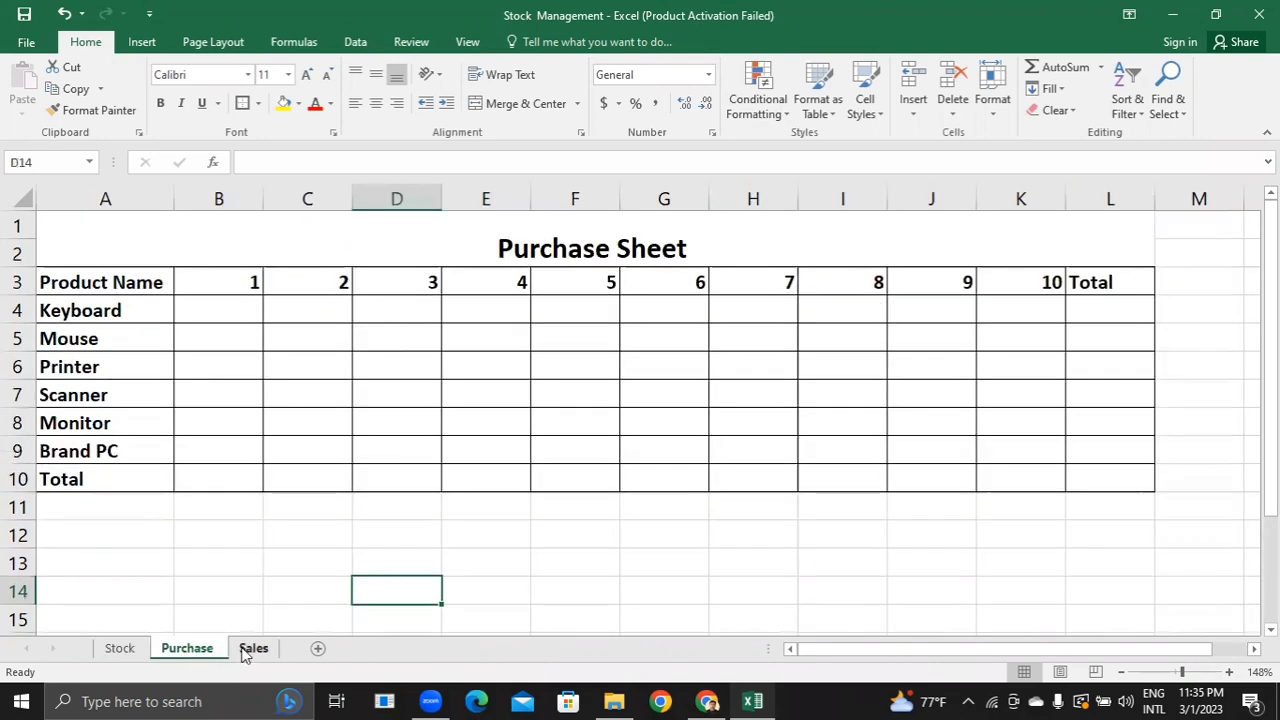
left_click(250, 650)
left_click(185, 652)
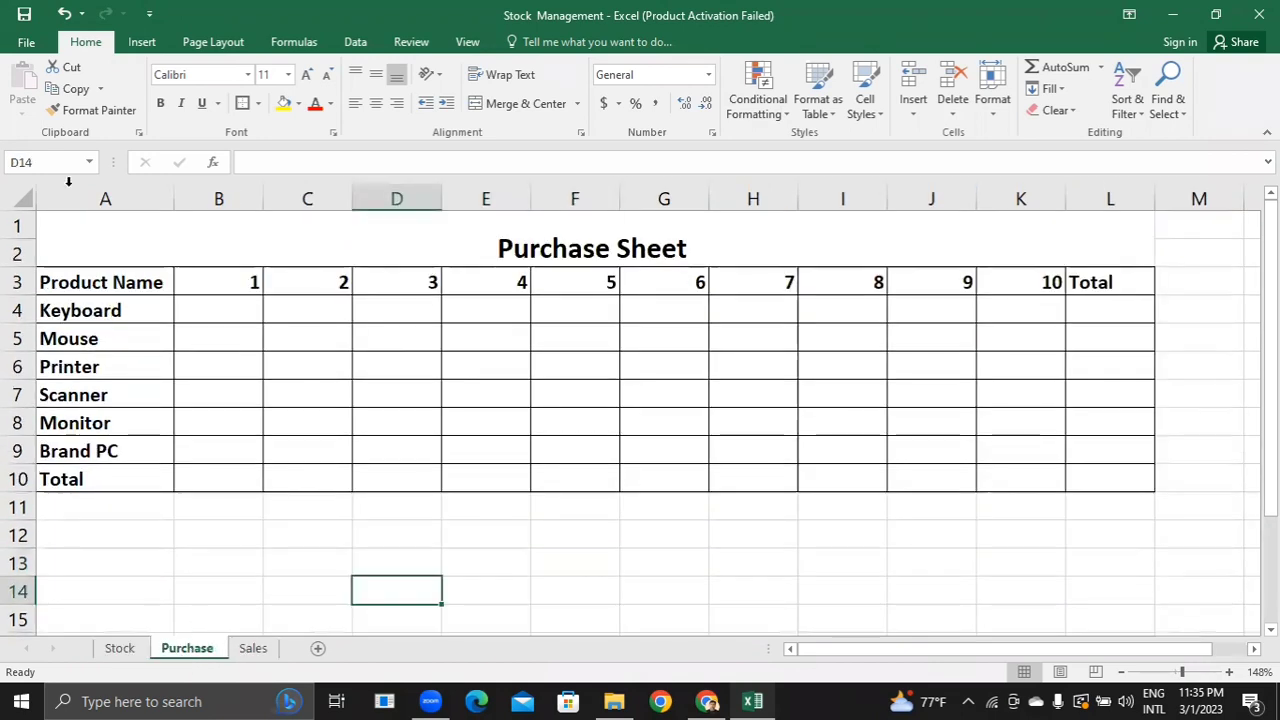
left_click_drag(100, 282, 1126, 280)
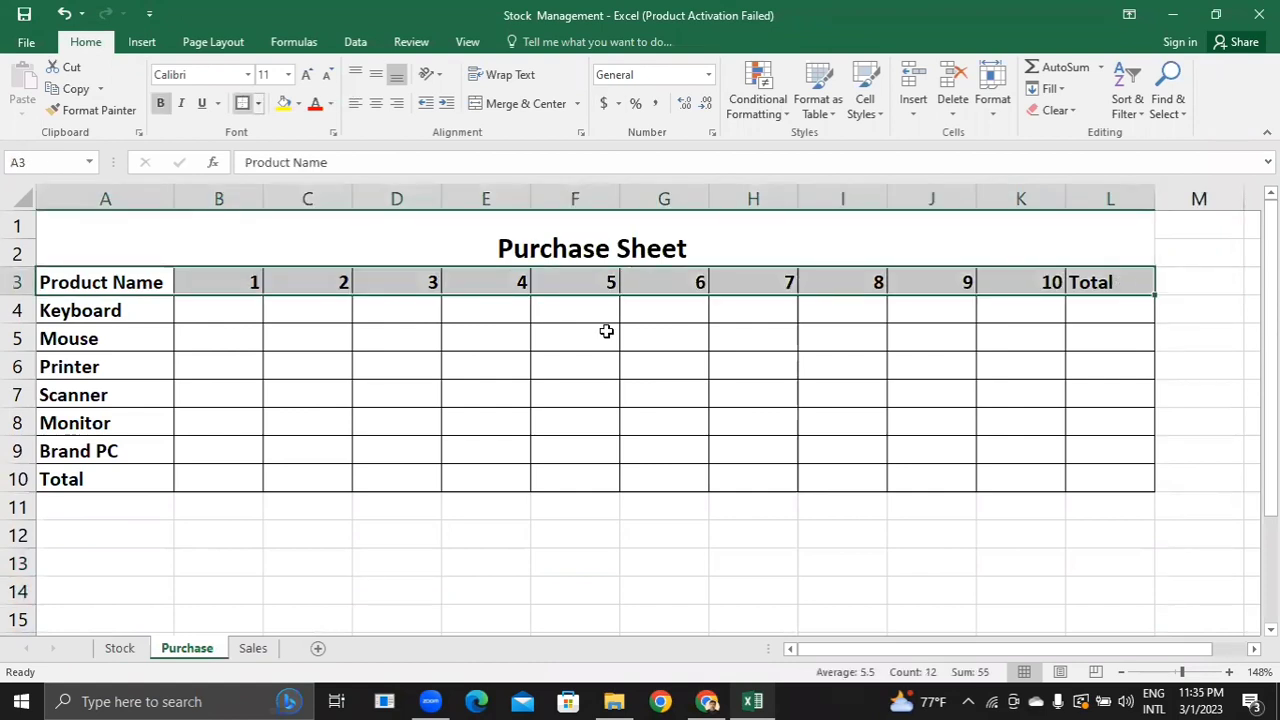
left_click(857, 566)
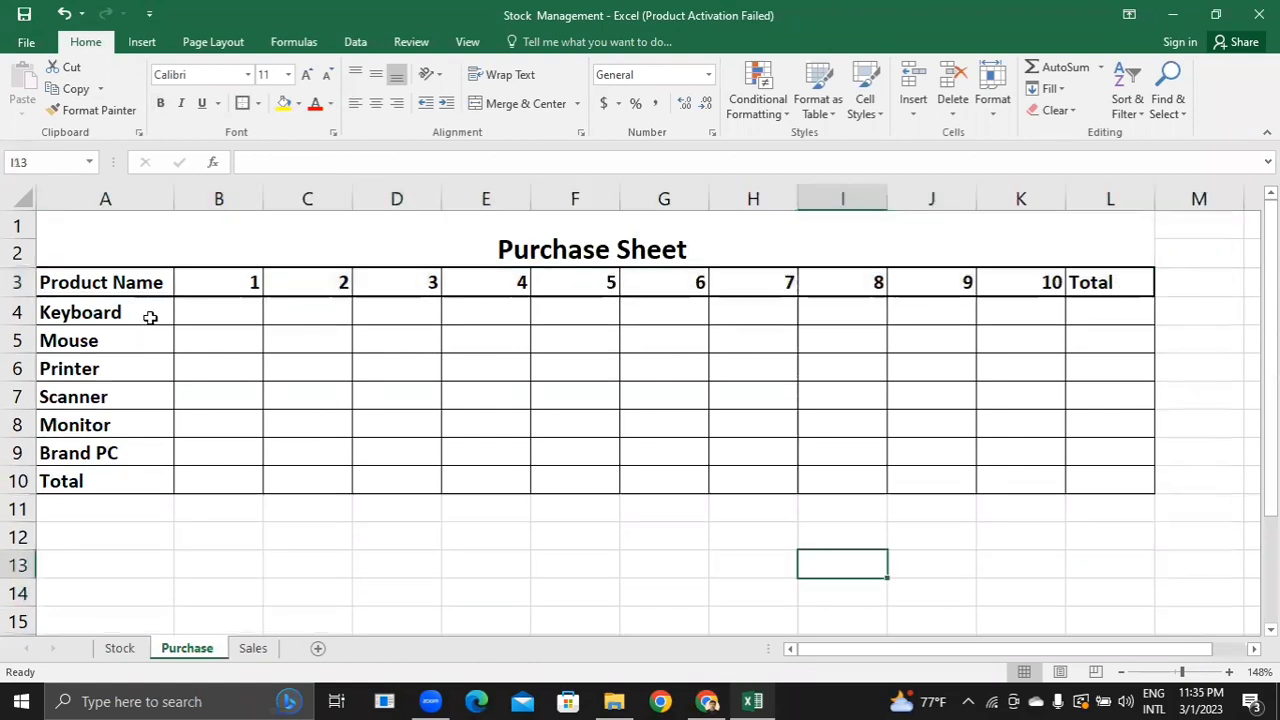
- Outline the Total column L3:L10 and the Total row A10:L10 of the Purchase table with thick borders
left_click(1120, 279)
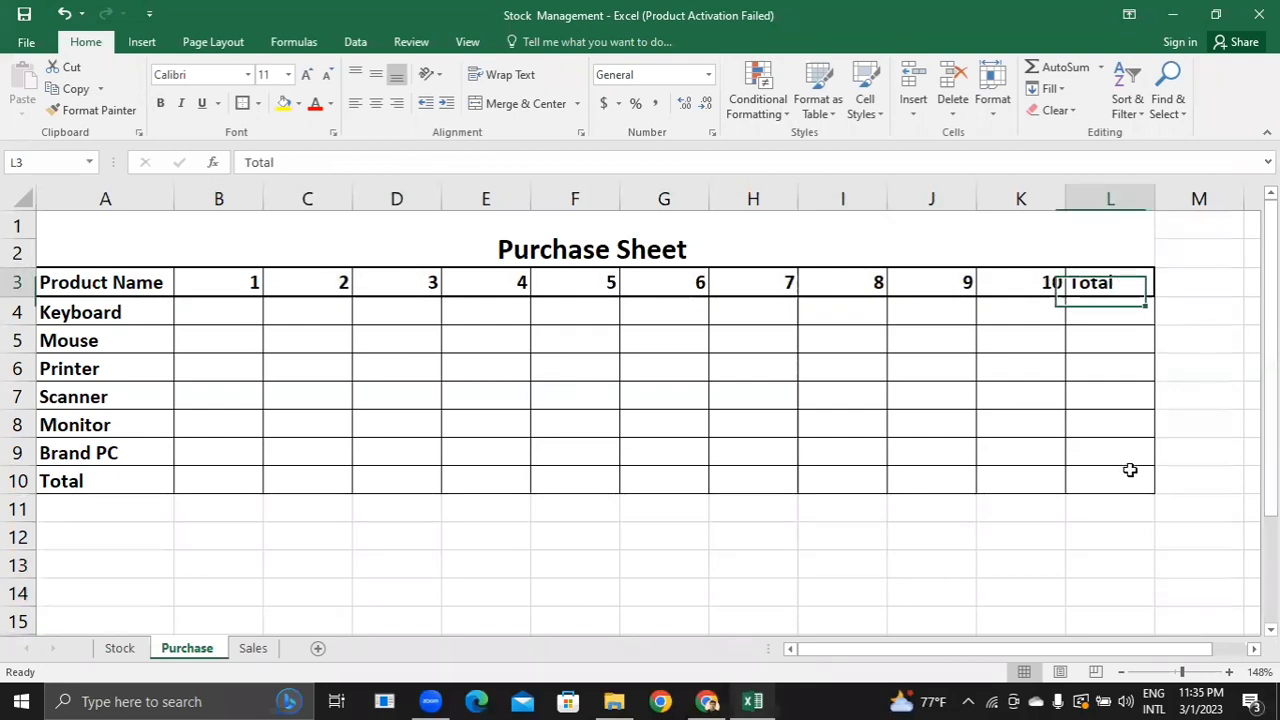
left_click_drag(1120, 279, 1130, 472)
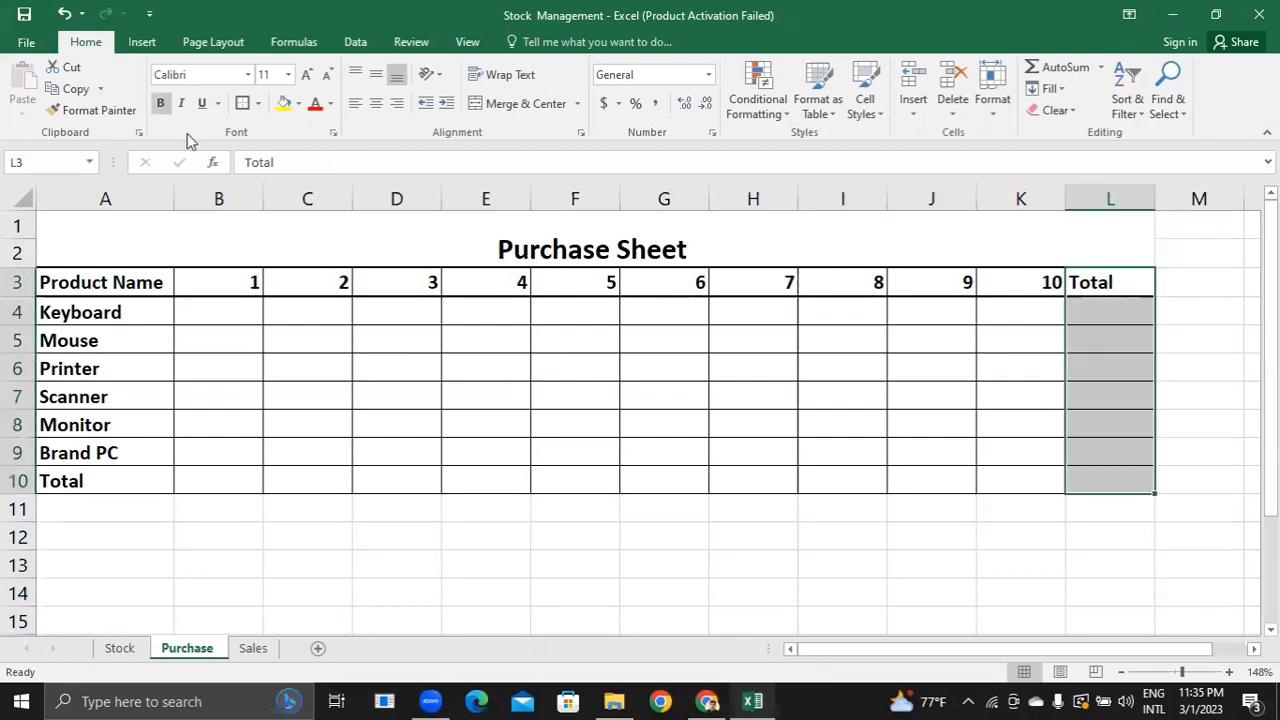
left_click(385, 582)
left_click_drag(152, 492, 1106, 477)
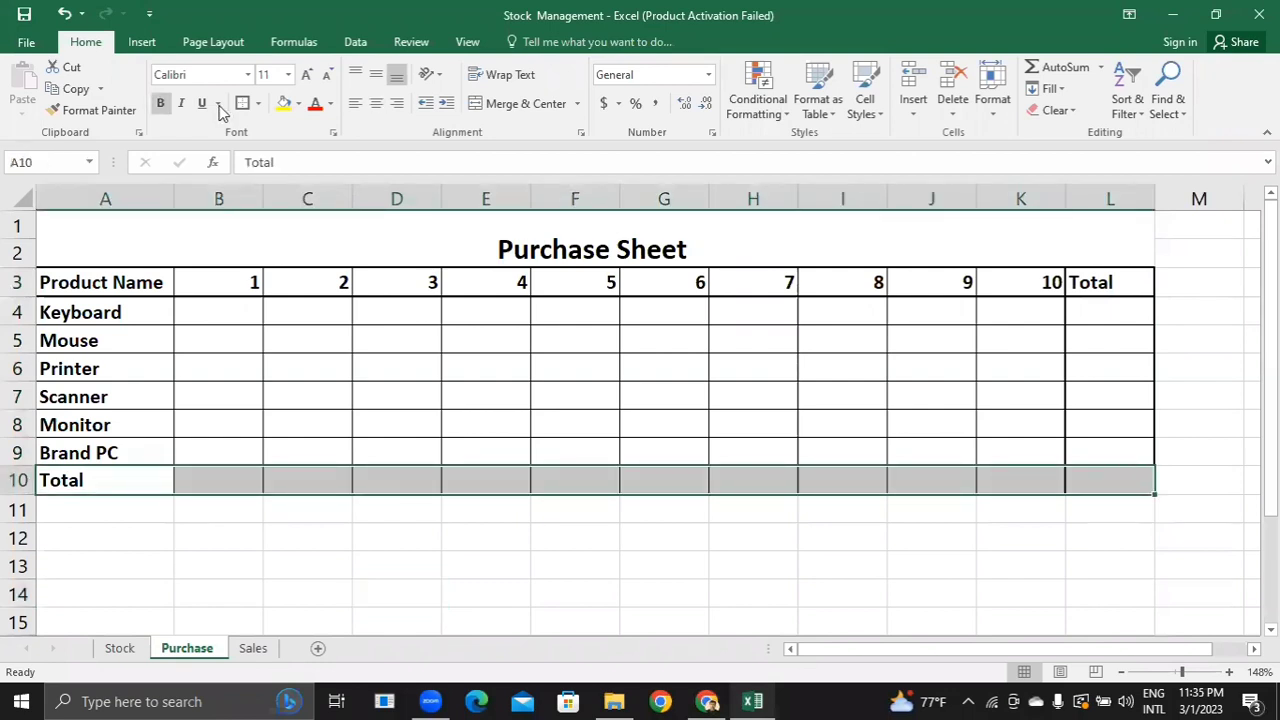
left_click(306, 614)
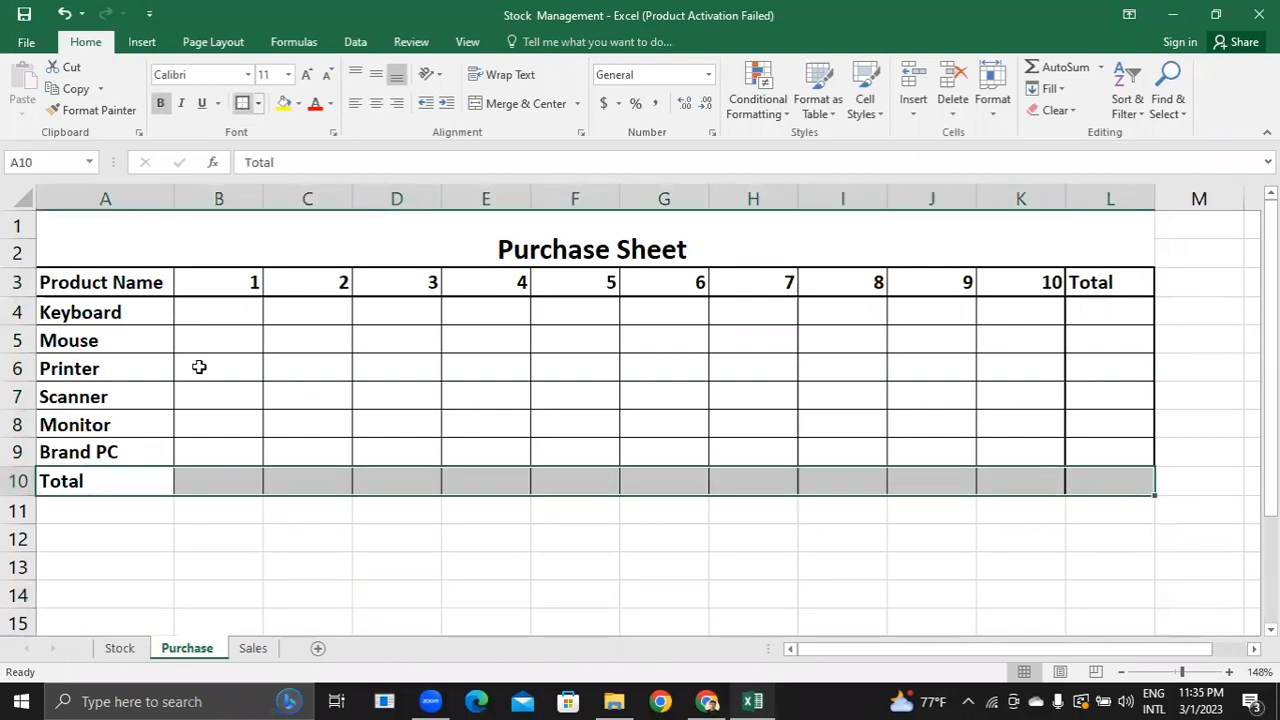
- Enter the Keyboard purchase quantities: 10 for day 1 in B4 and 20 for day 3 in D4
left_click(219, 312)
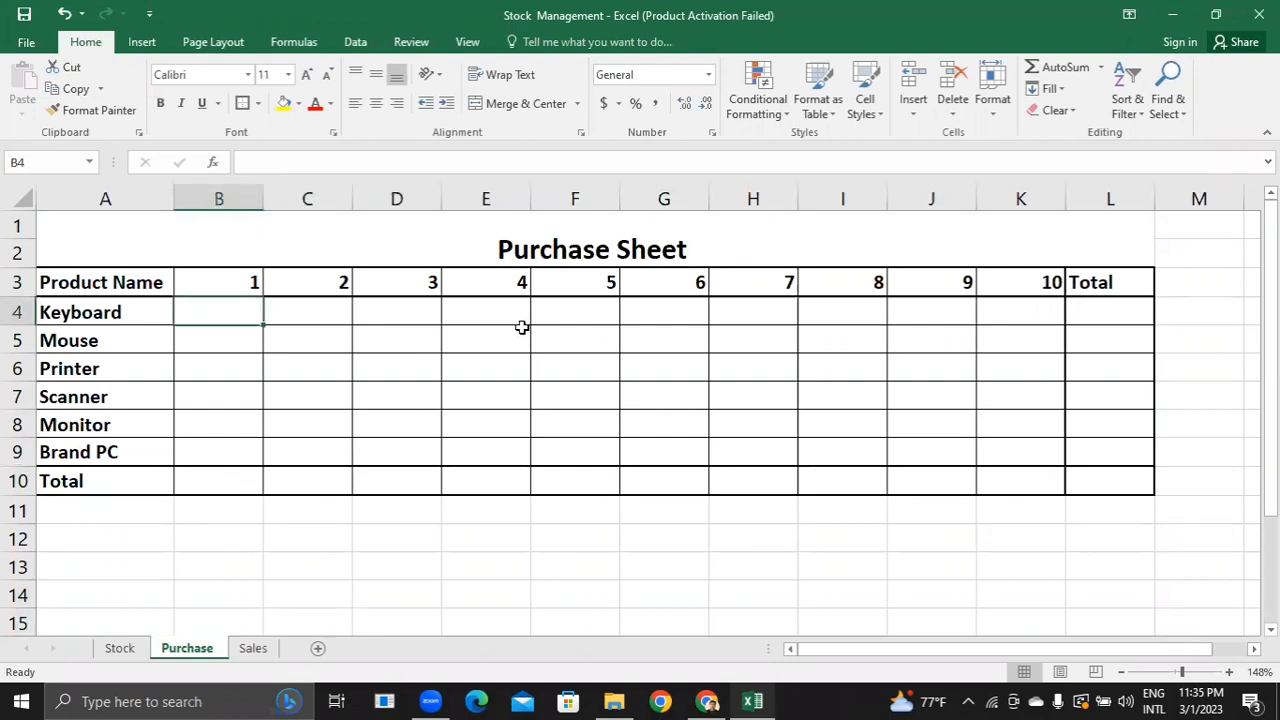
type("10")
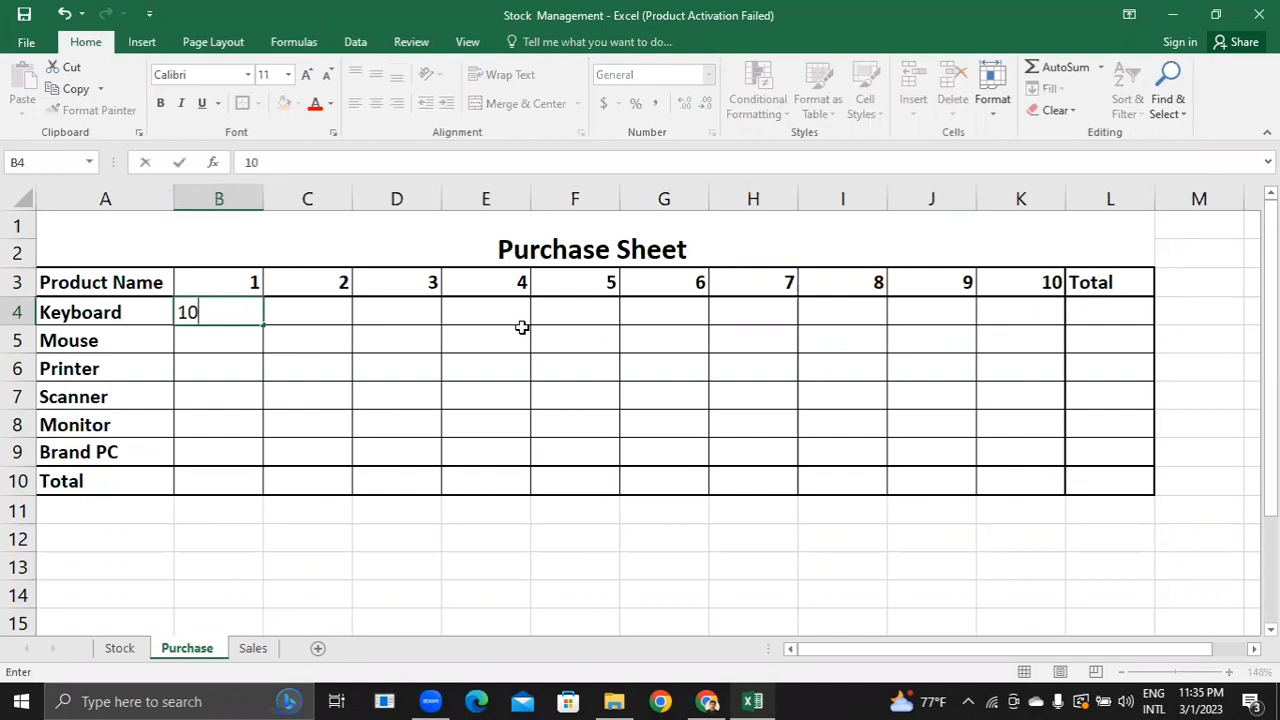
key("Tab")
key("Tab")
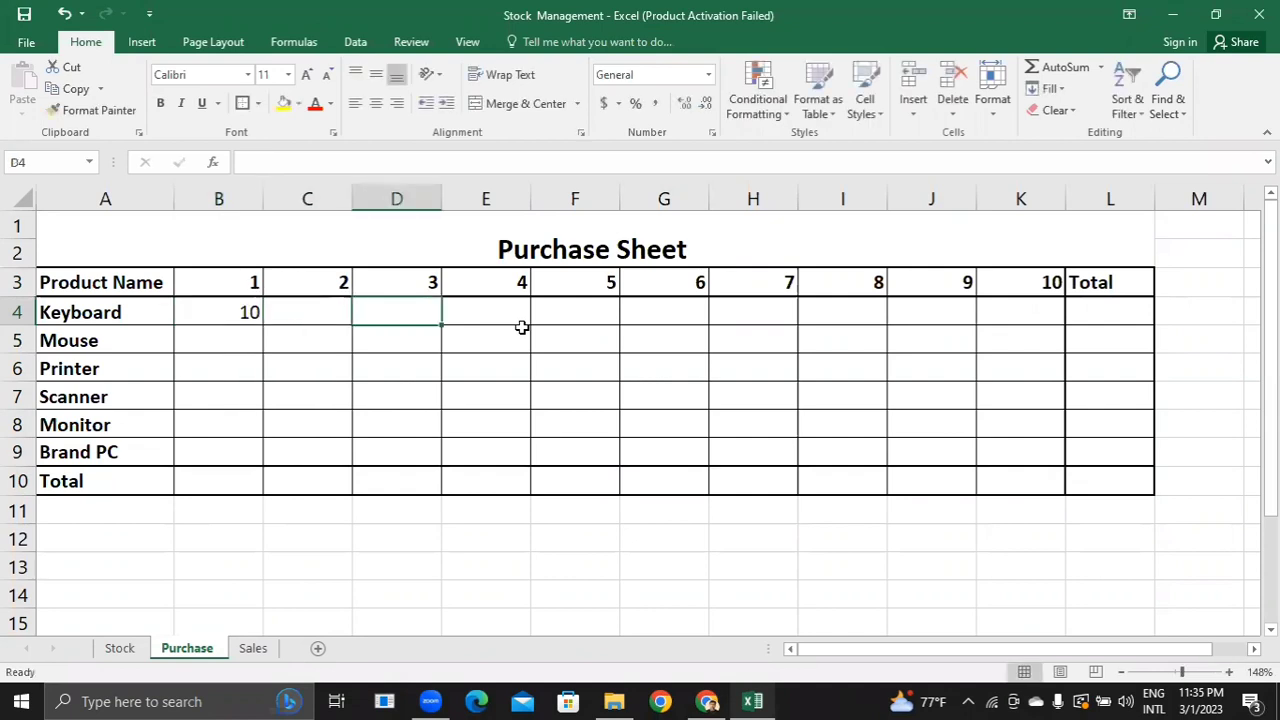
type("20")
key("Tab")
key("Tab")
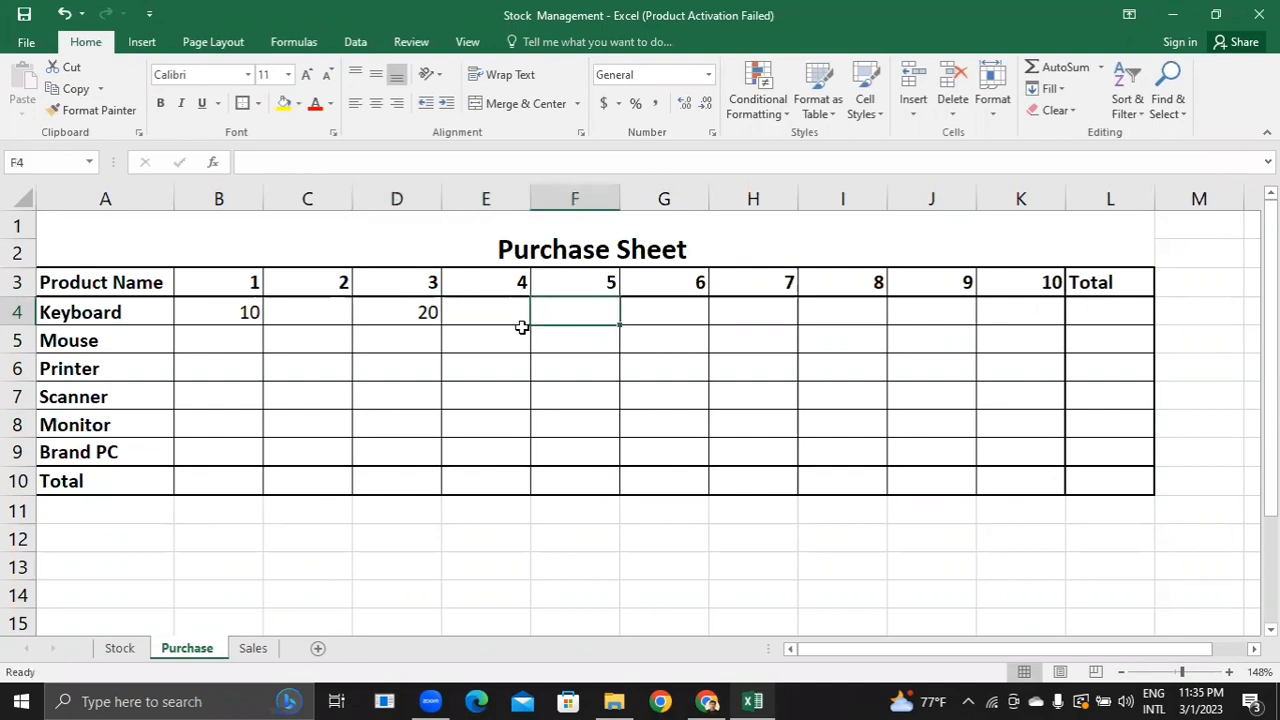
- Enter a purchase quantity of 30 for Mouse in F5 and 5 for Printer in G6
key("Down")
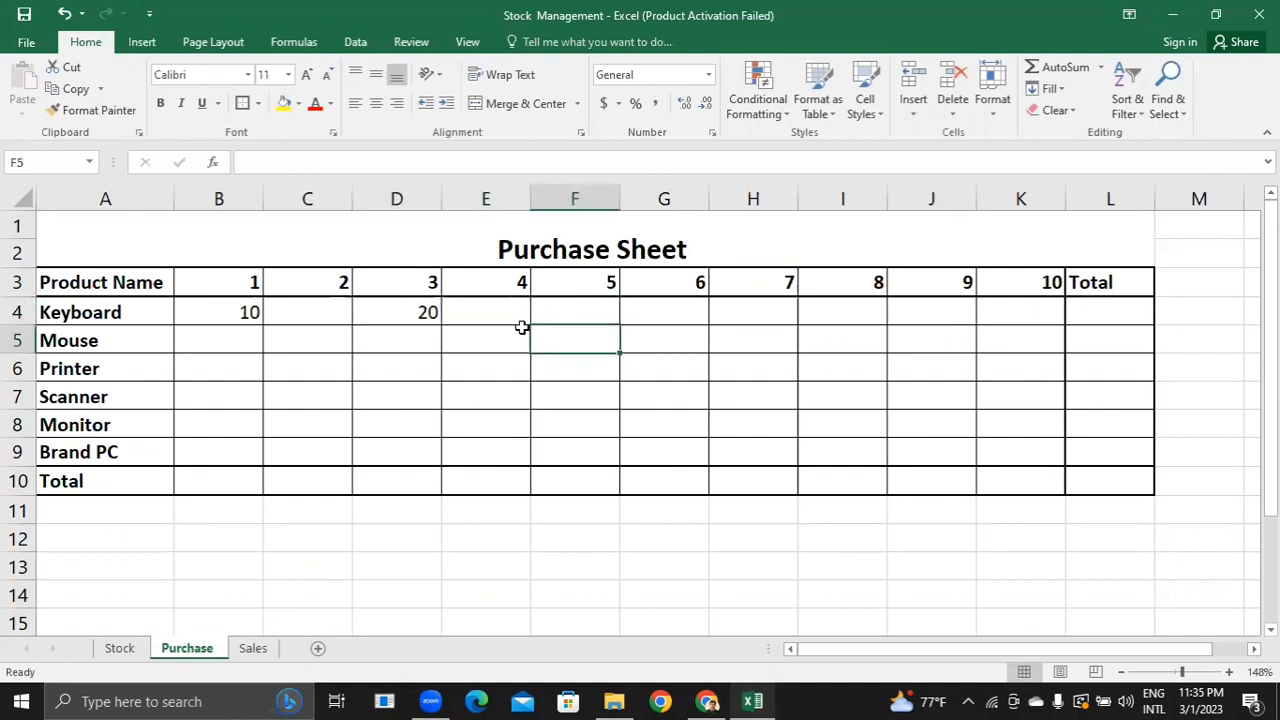
type("30")
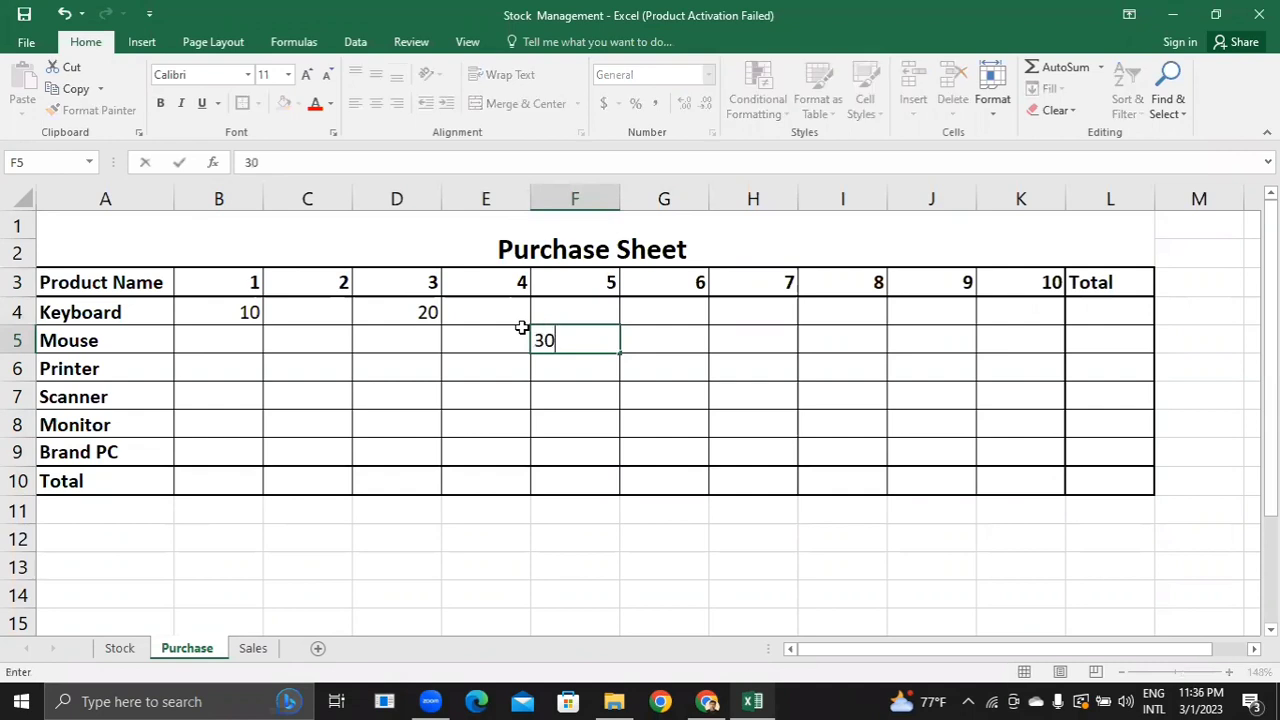
key("Return")
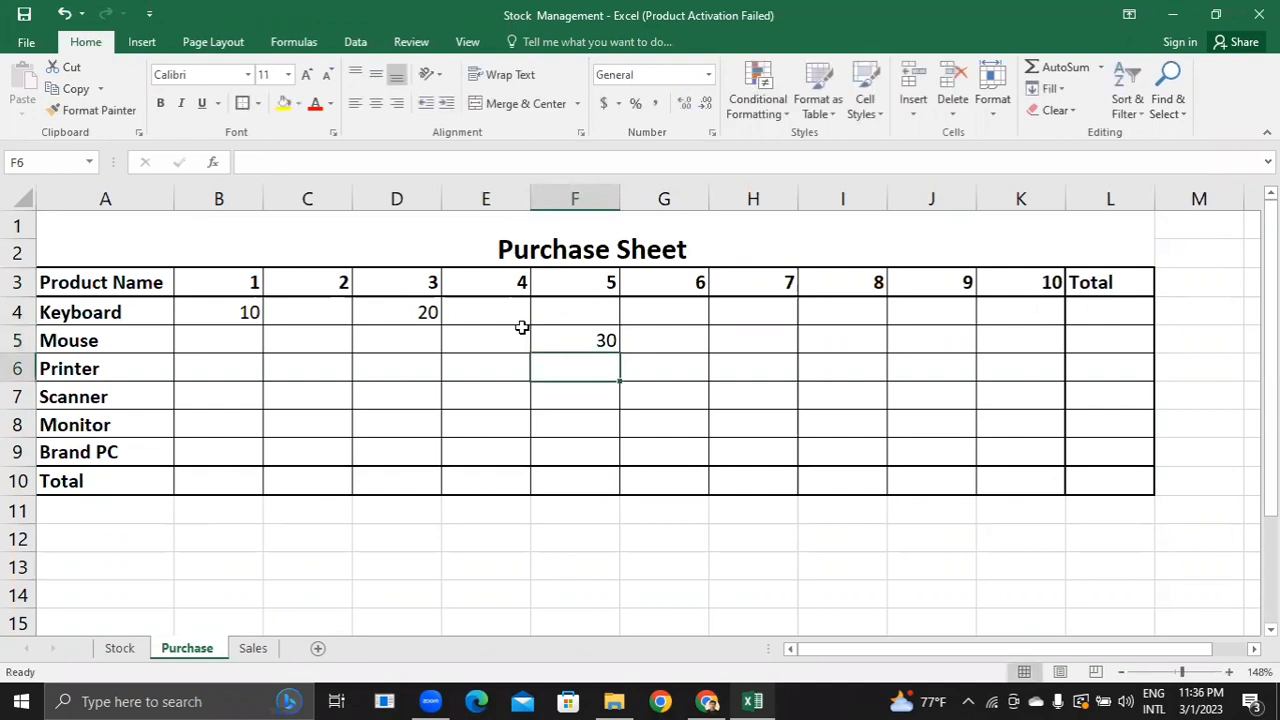
key("Right")
type("5")
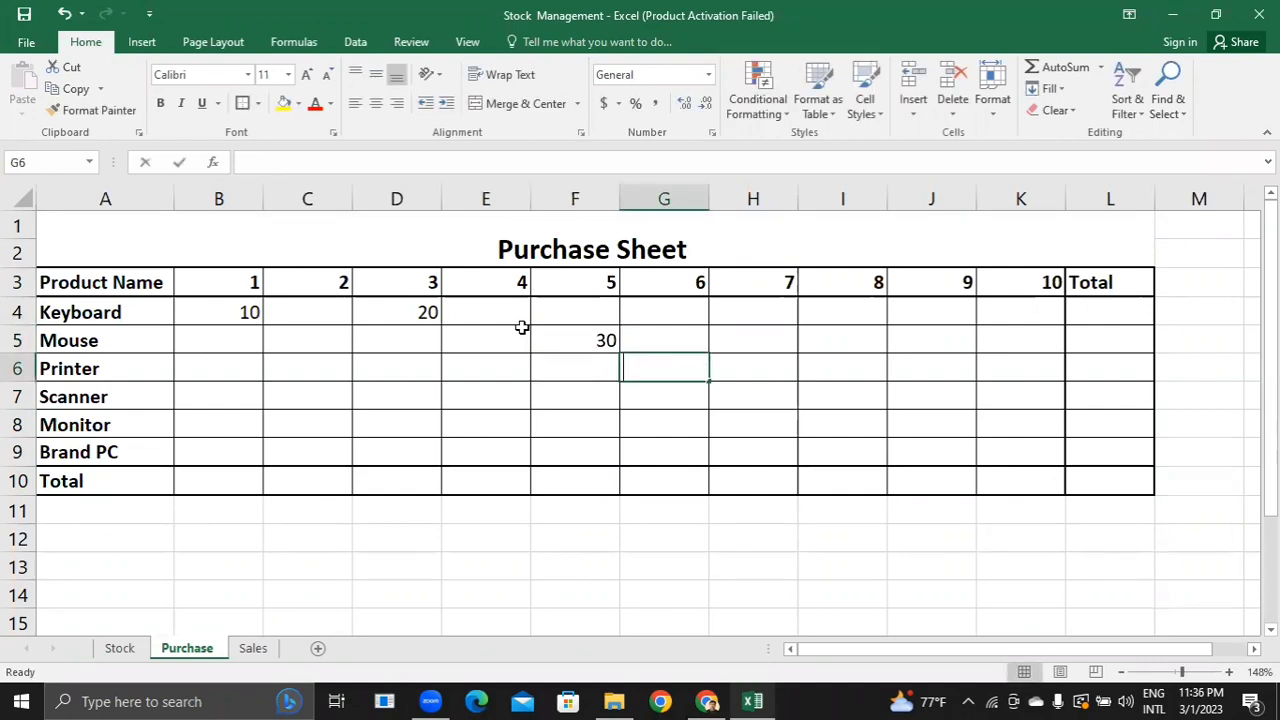
key("Return")
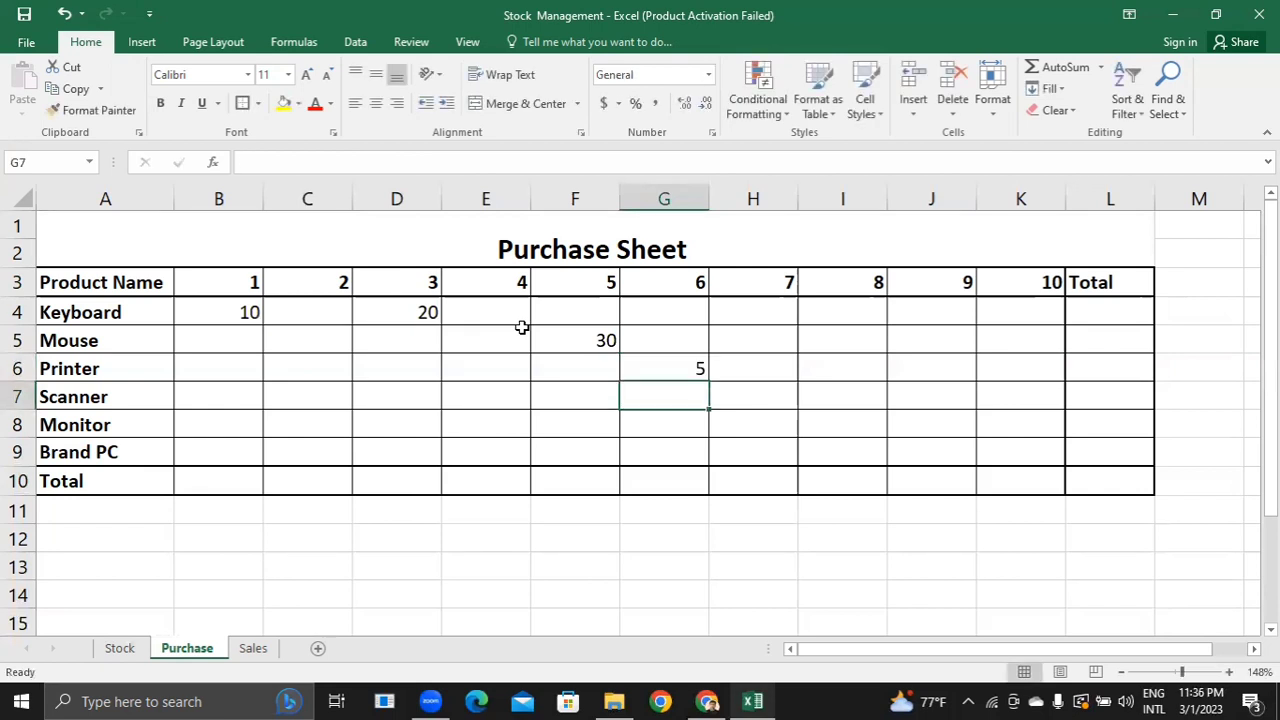
- Enter a purchase quantity of 2 for Scanner in G7 and 5 for Monitor in I8
type("2")
key("Return")
key("Right")
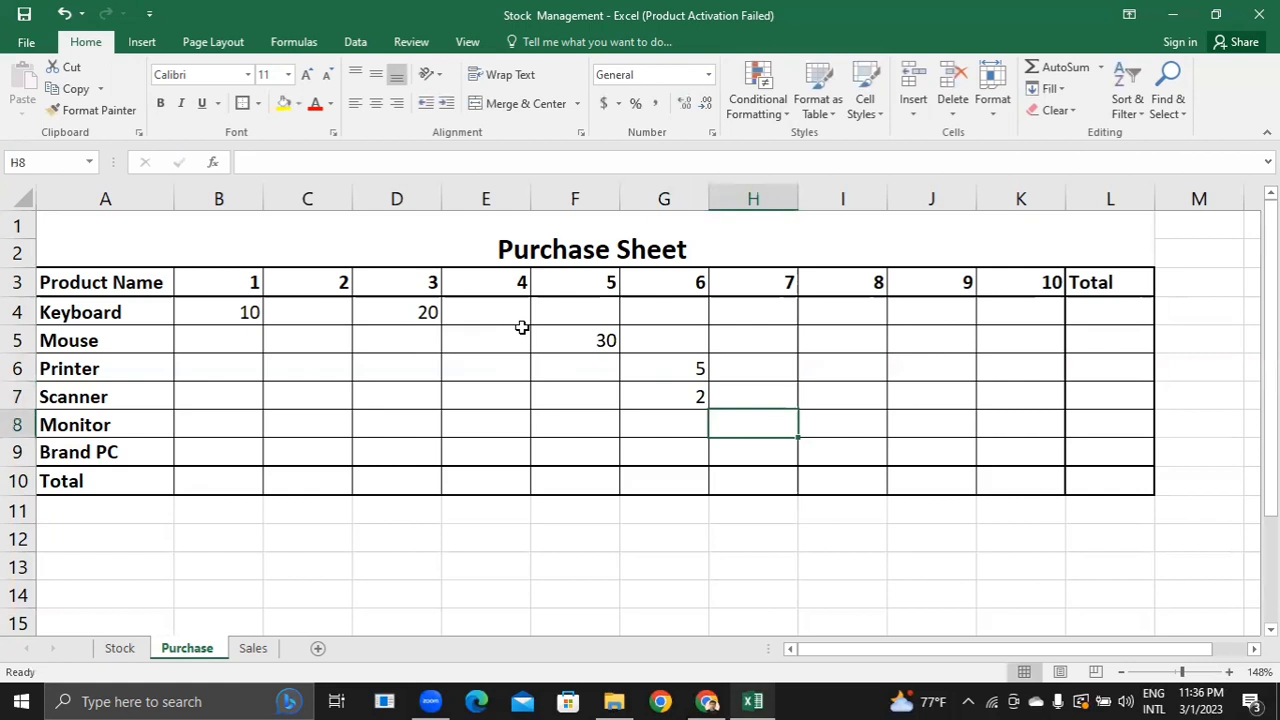
key("Right")
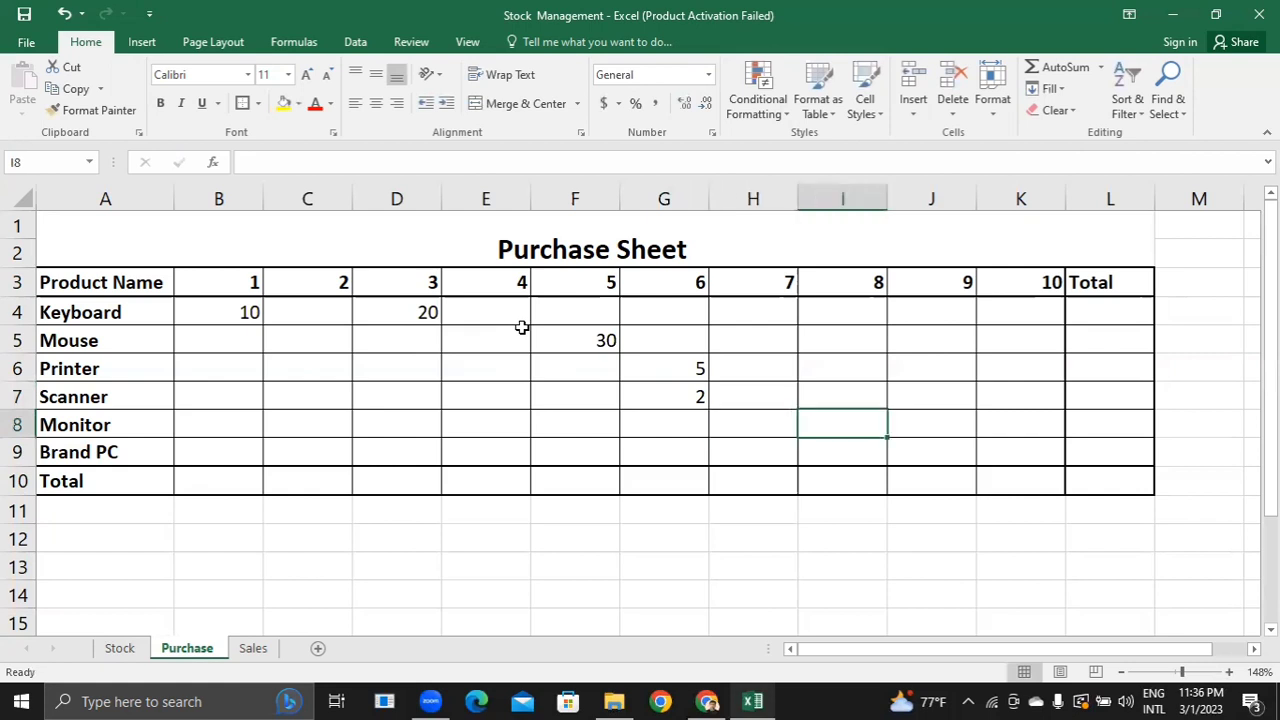
type("5")
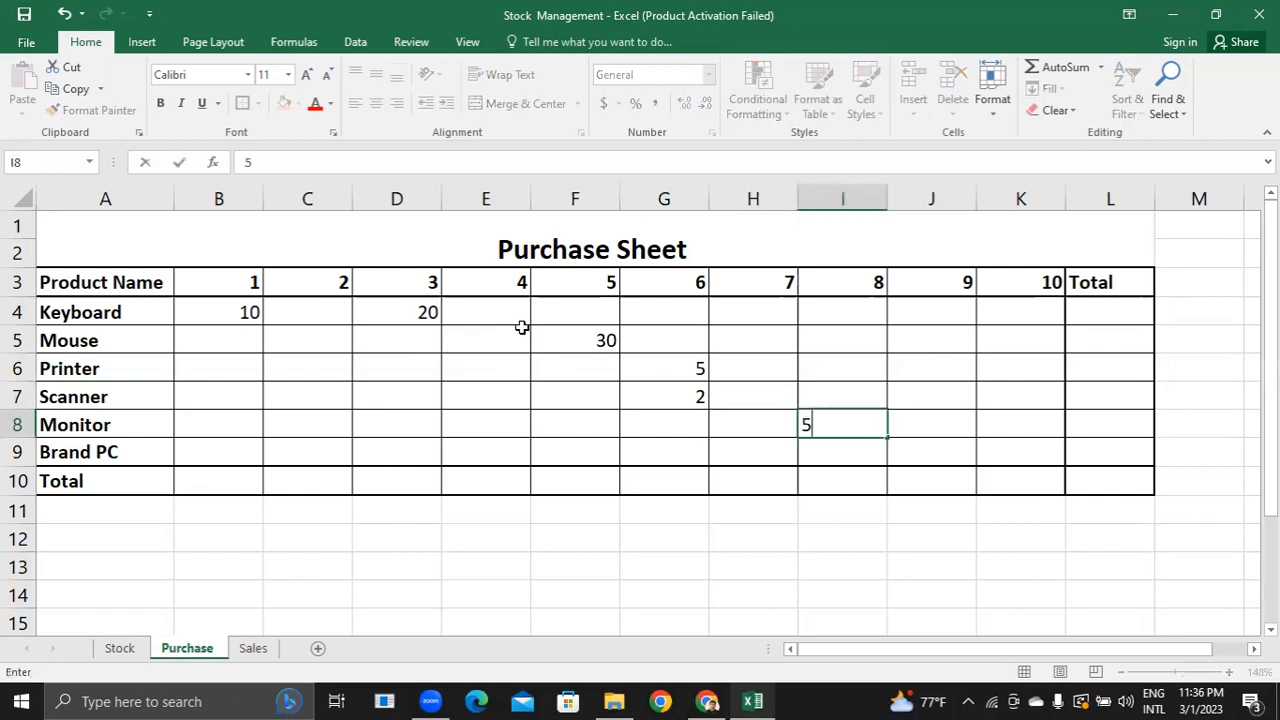
key("Right")
- Enter the Brand PC purchase quantity of 10 for day 10 in K9
key("Down")
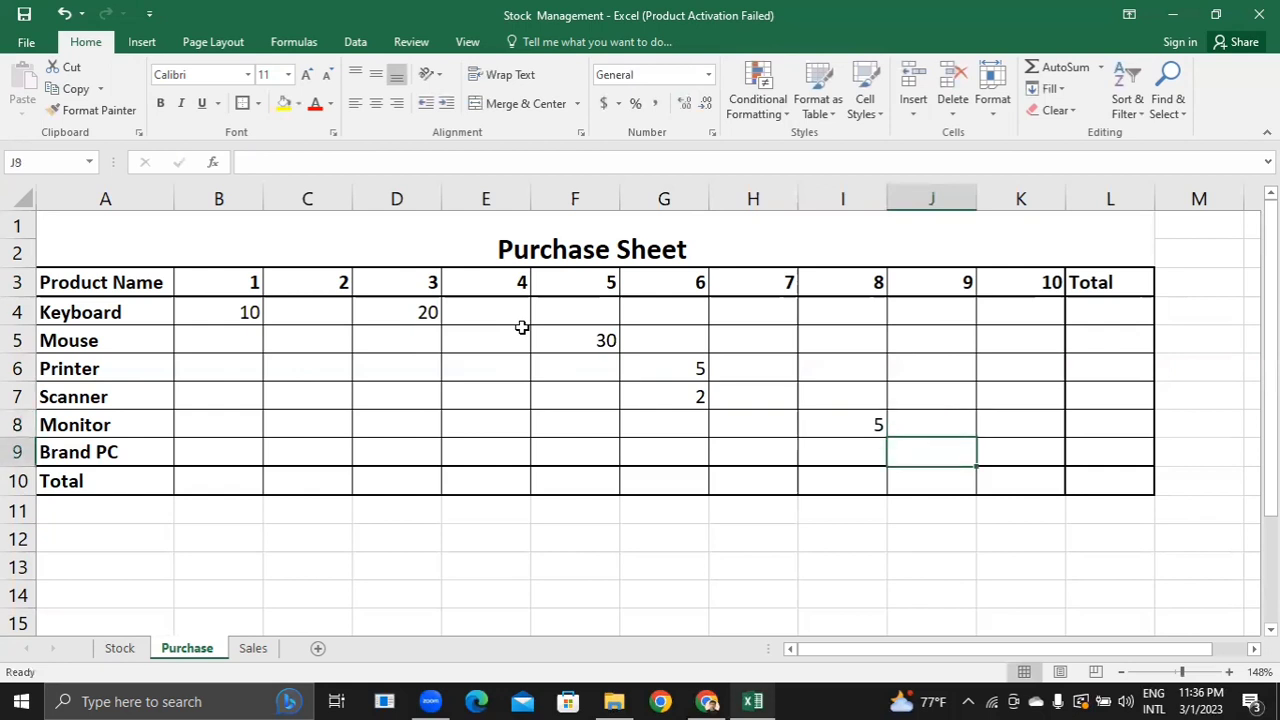
key("Right")
type("10")
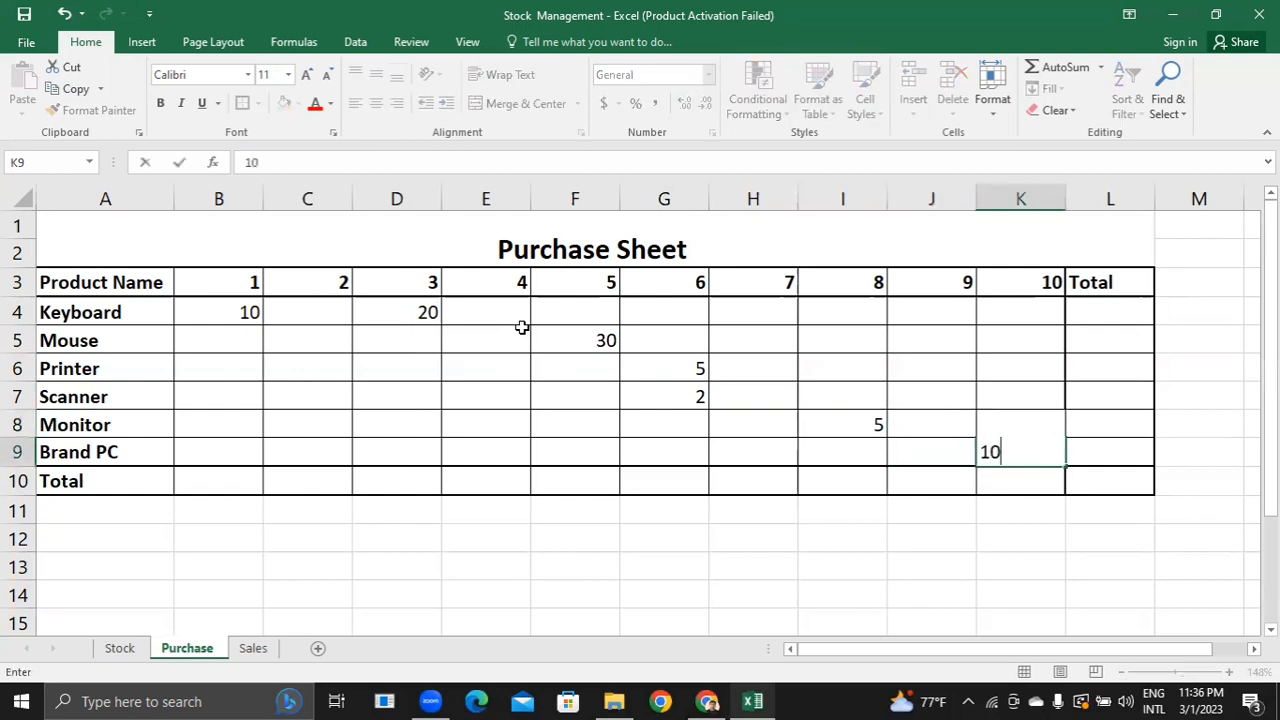
key("Right")
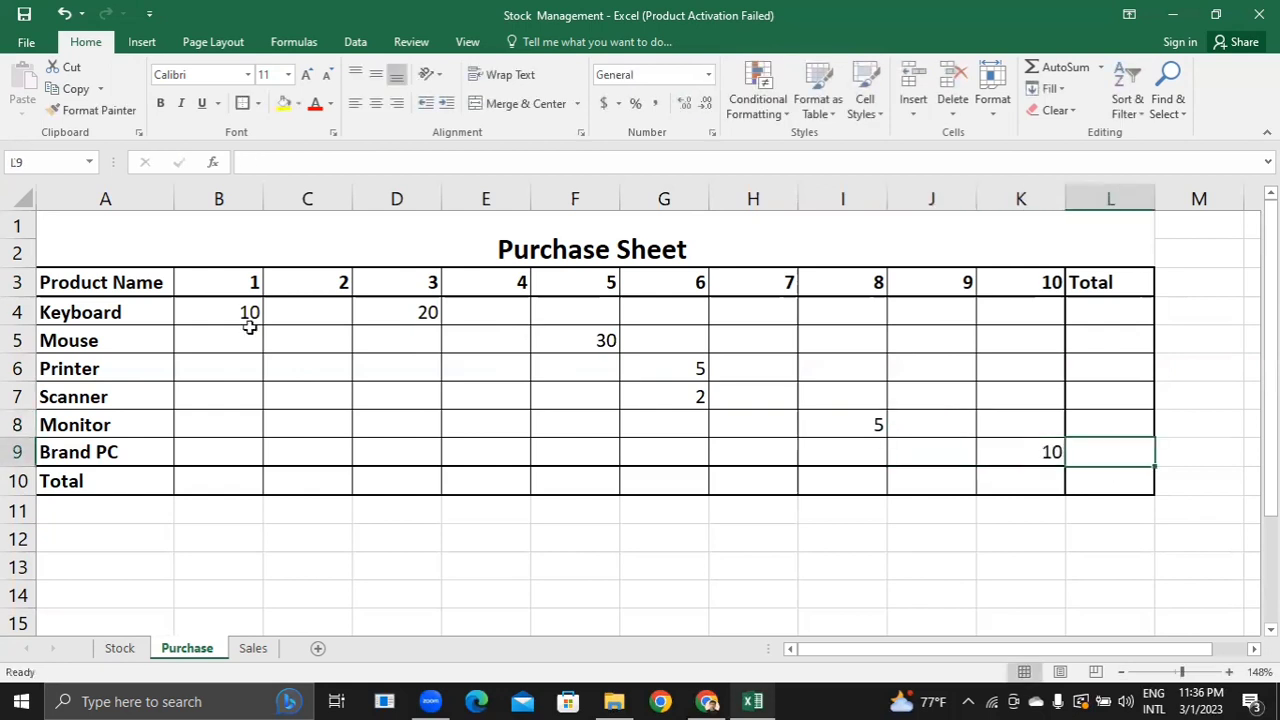
- Sum the Keyboard purchases B4:K4 into L4 with AutoSum and fill the formula down through L9
left_click_drag(236, 316, 1092, 310)
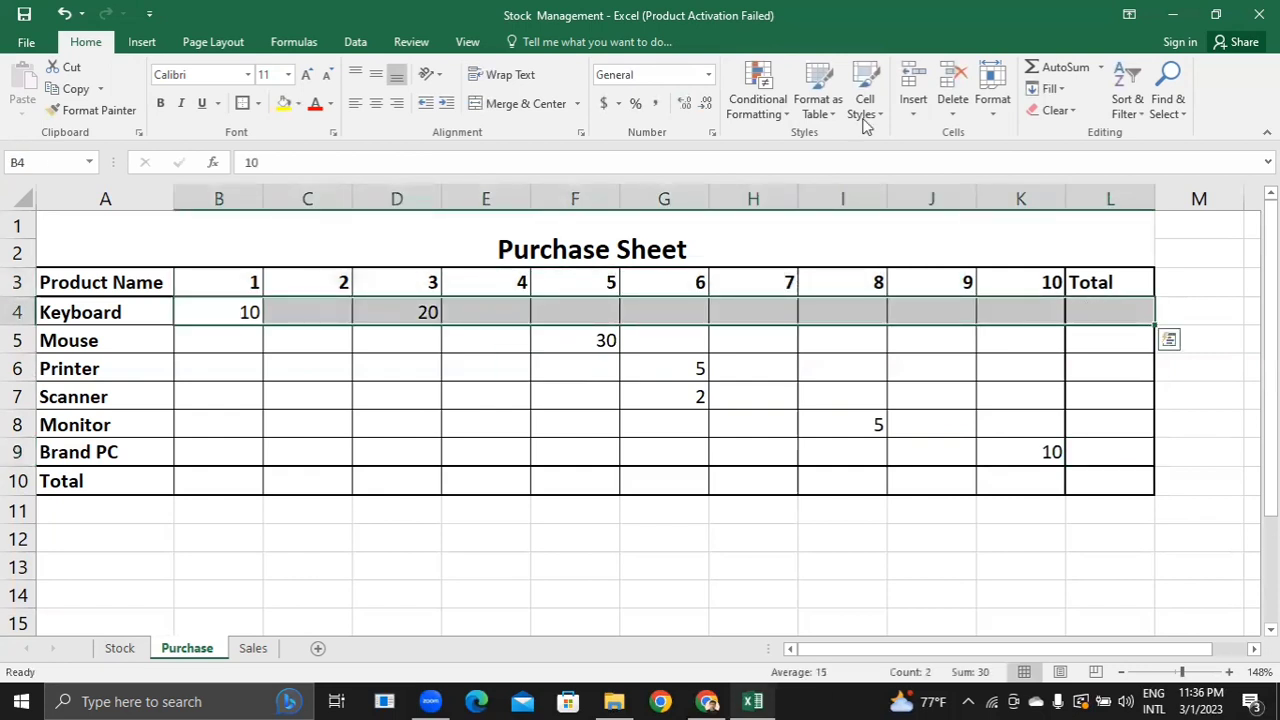
left_click(1050, 67)
left_click(1145, 312)
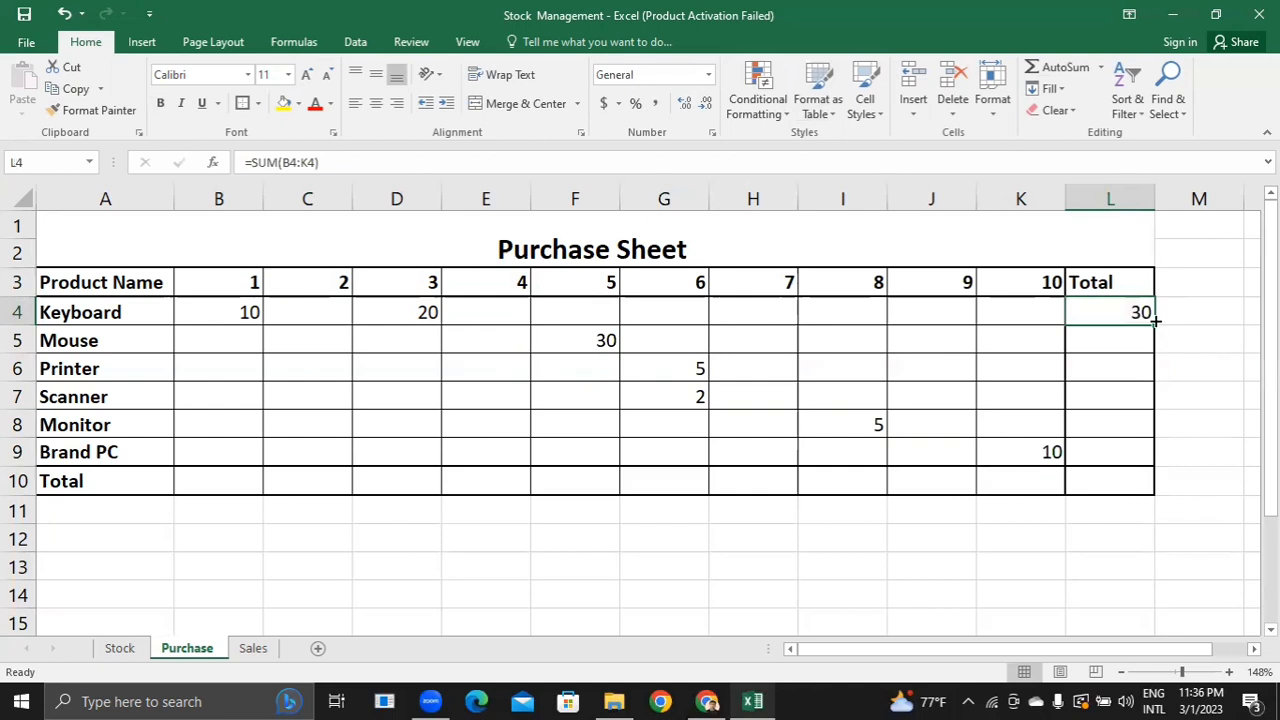
left_click_drag(1154, 327, 1154, 460)
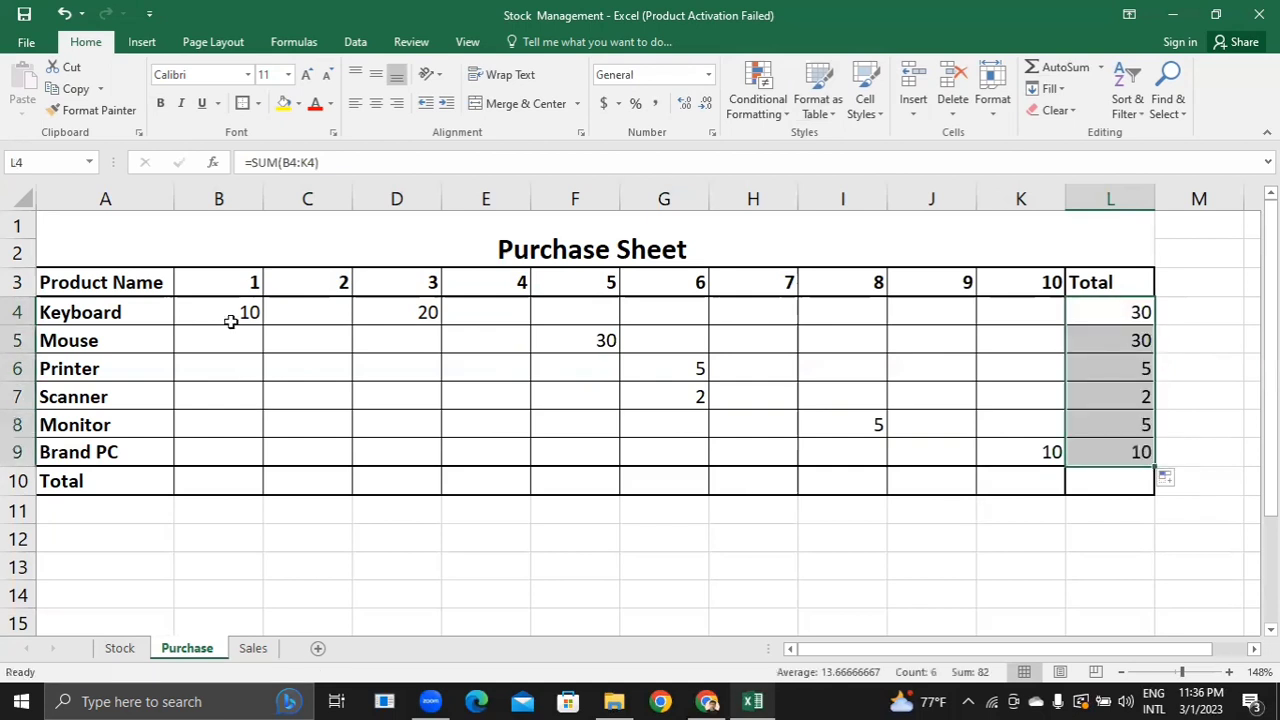
- Sum the day 1 purchases of all products into B10 with AutoSum and fill the formula across through L10
left_click_drag(230, 314, 236, 474)
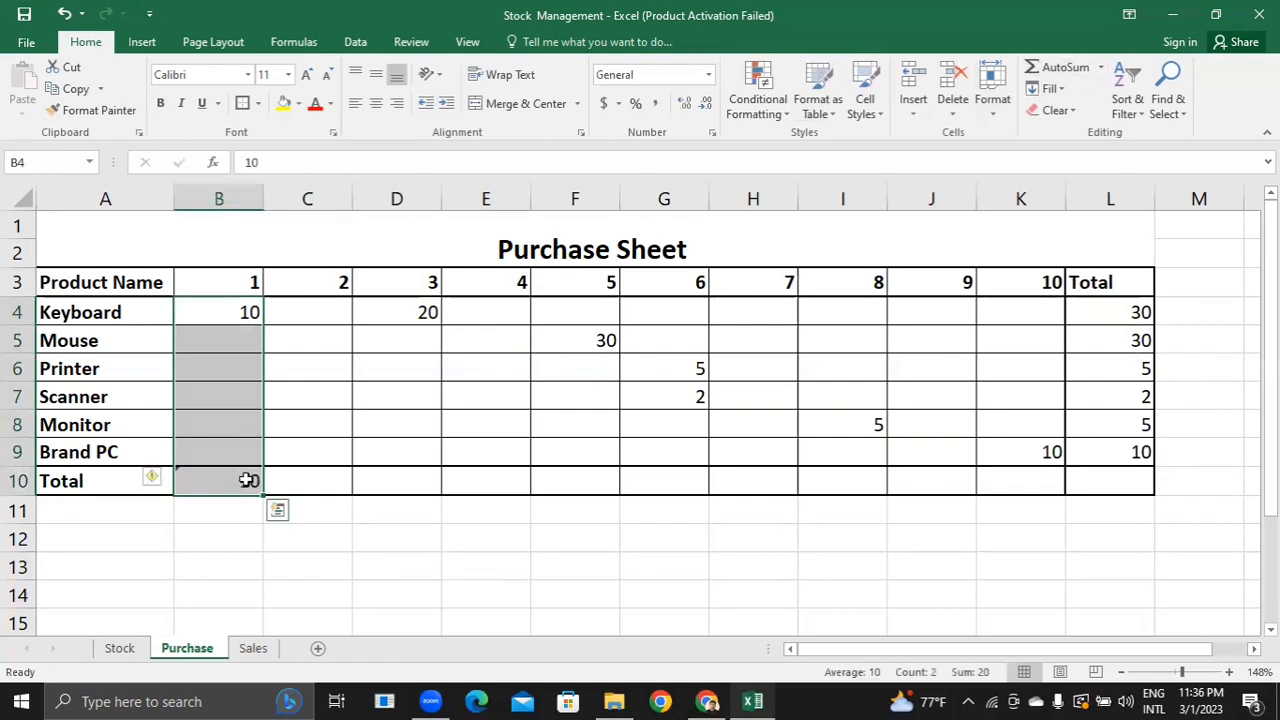
key("alt+equal")
left_click_drag(262, 494, 1132, 486)
left_click(983, 535)
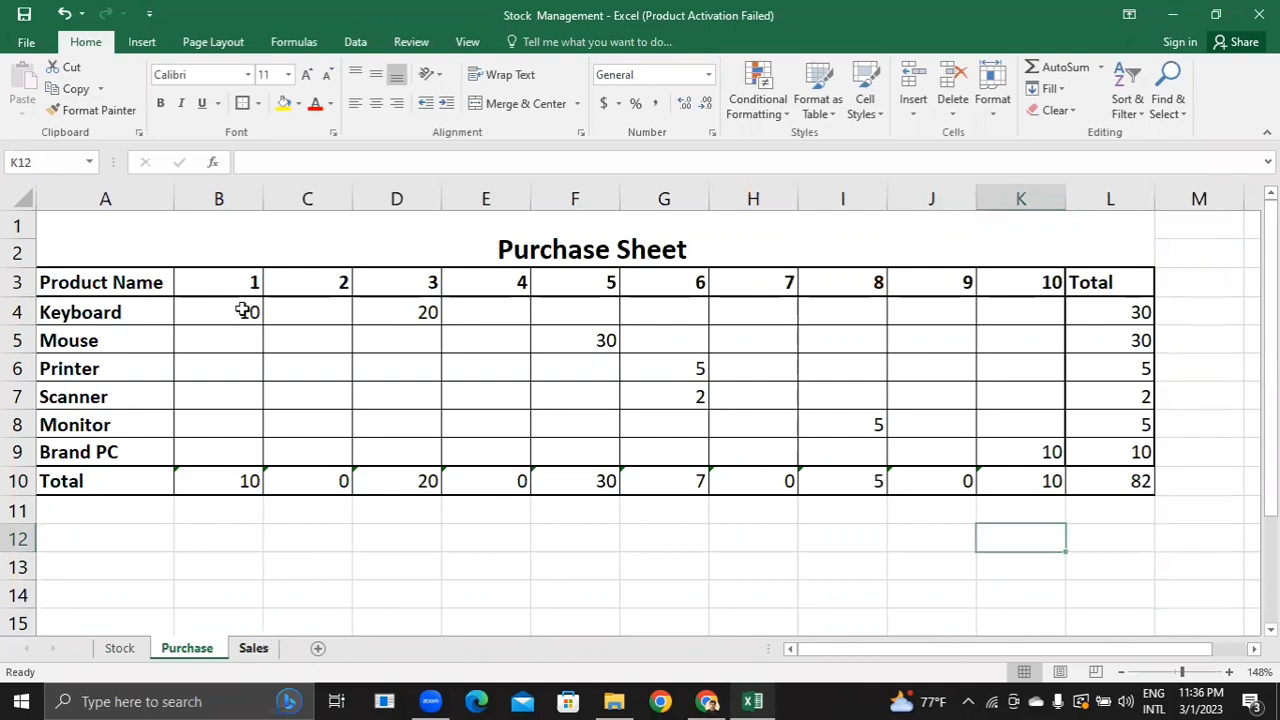
- On the Sales worksheet, enter Keyboard sales of 2 for day 1 in B4 and 4 for day 3 in D4
key("ctrl+Page_Down")
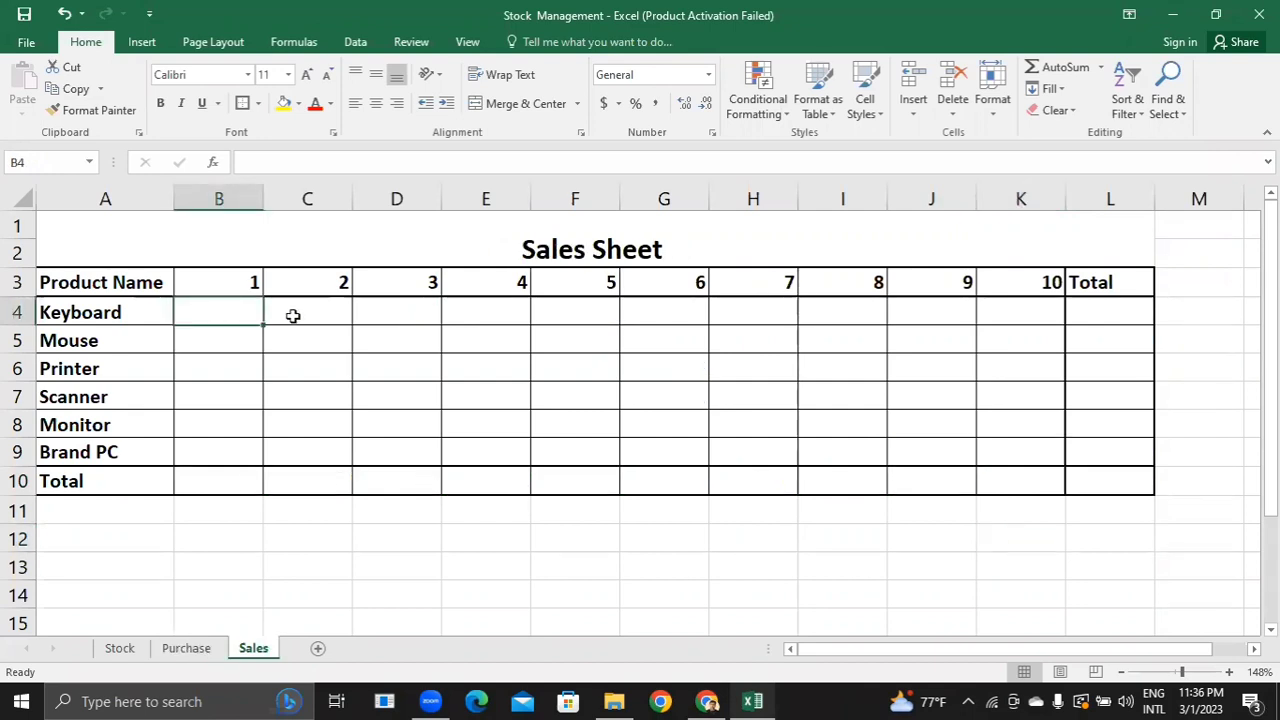
type("2")
key("Tab")
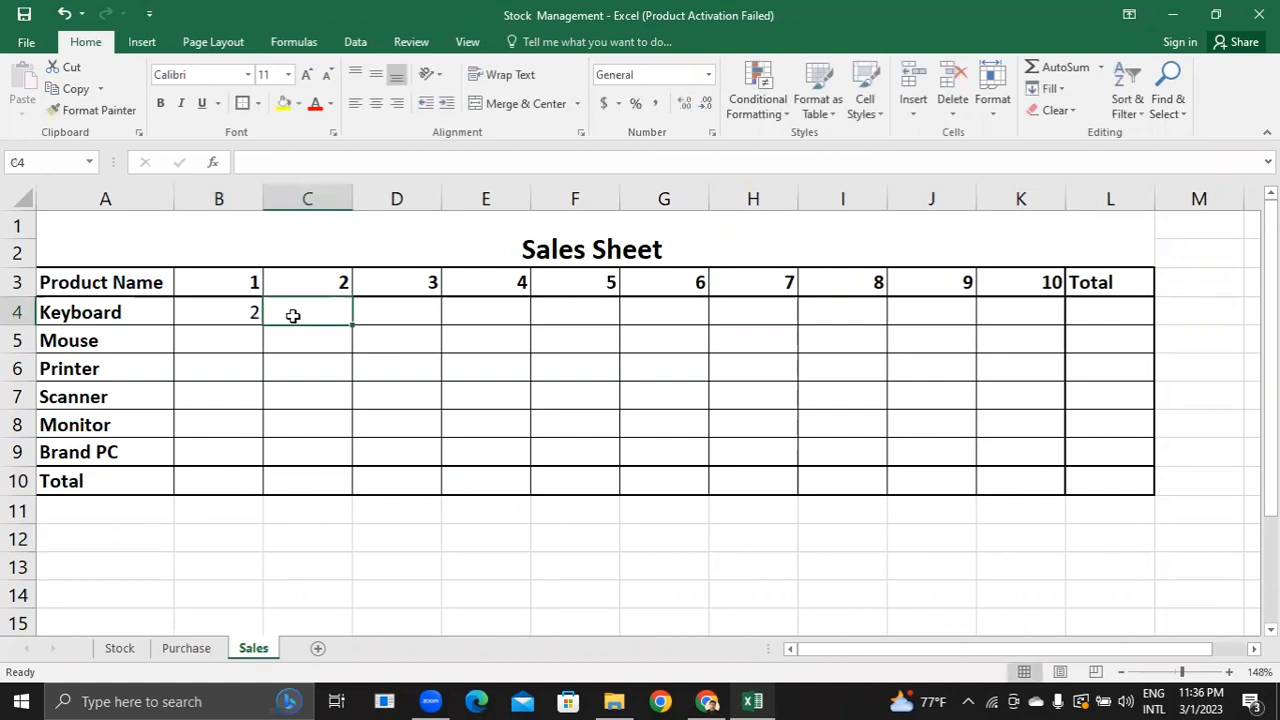
key("Tab")
type("4")
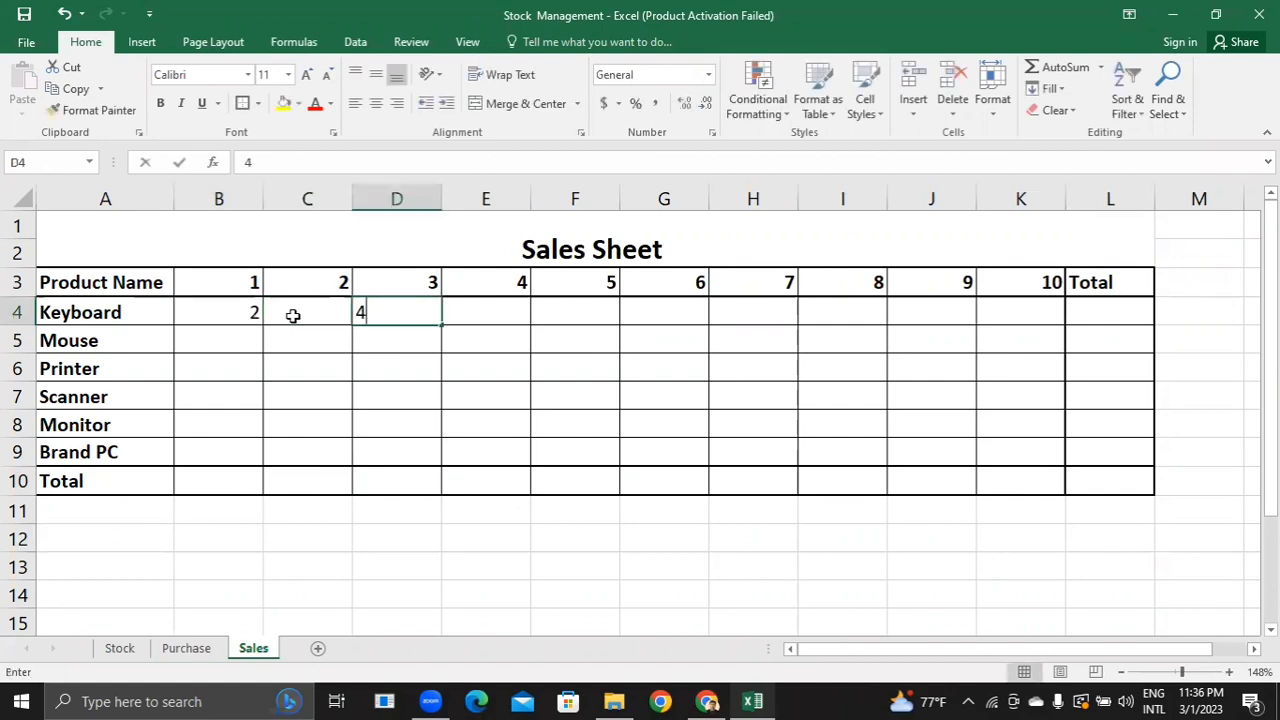
key("Tab")
- Enter Keyboard sales of 5 for day 5 in F4 and 6 for day 8 in I4
key("Tab")
type("5")
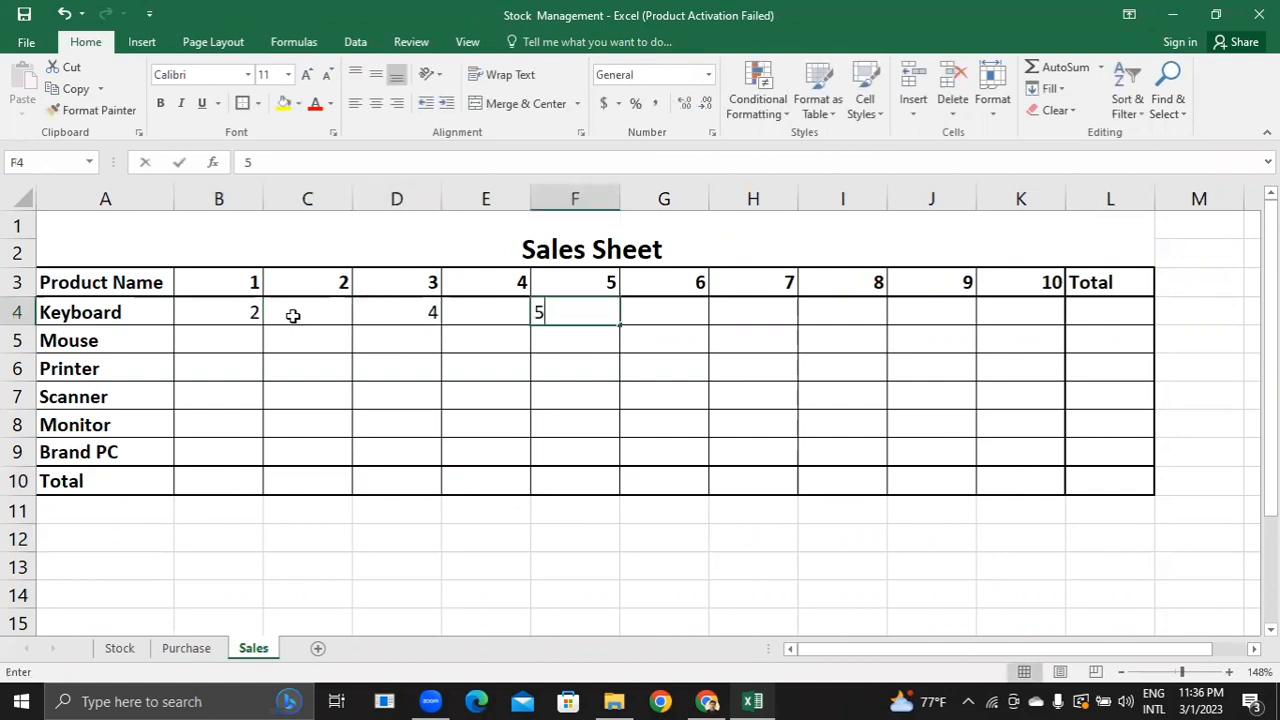
key("Tab")
key("Tab")
key("Tab")
type("6")
key("Tab")
key("Tab")
key("Tab")
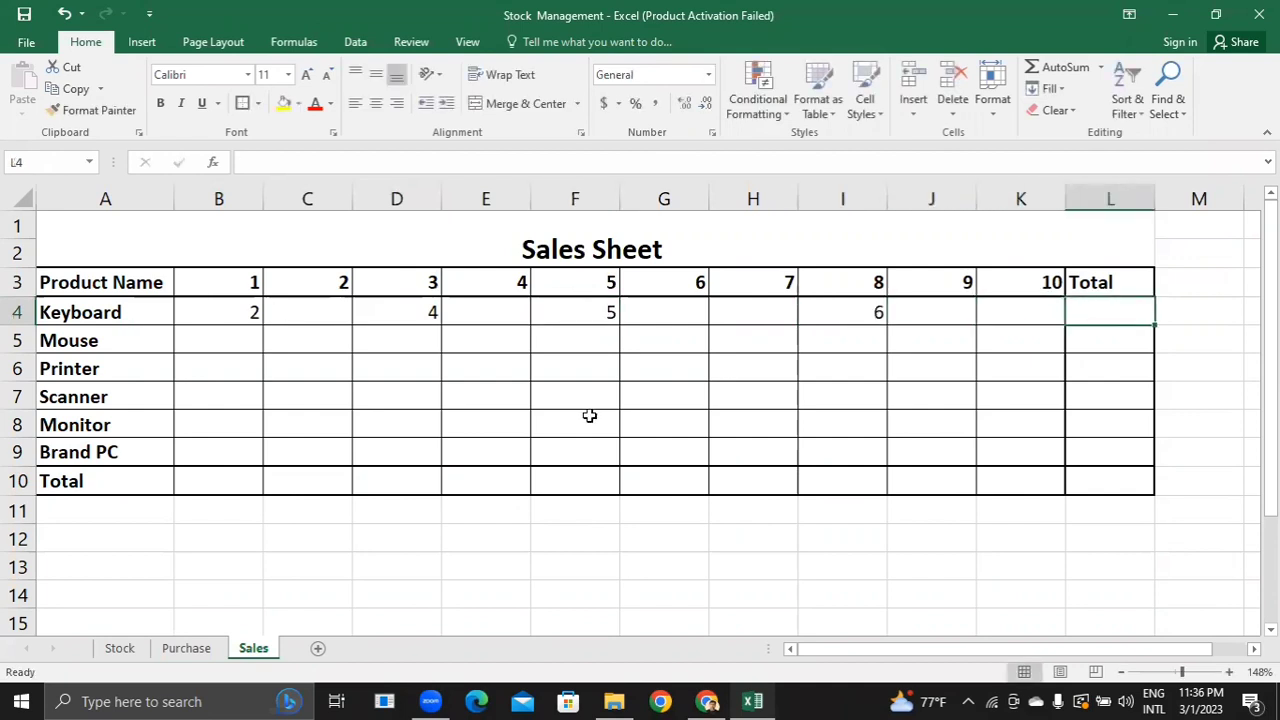
- Enter the Mouse sales quantities: 10 for day 6 in G5 and 15 for day 3 in D5
left_click(665, 362)
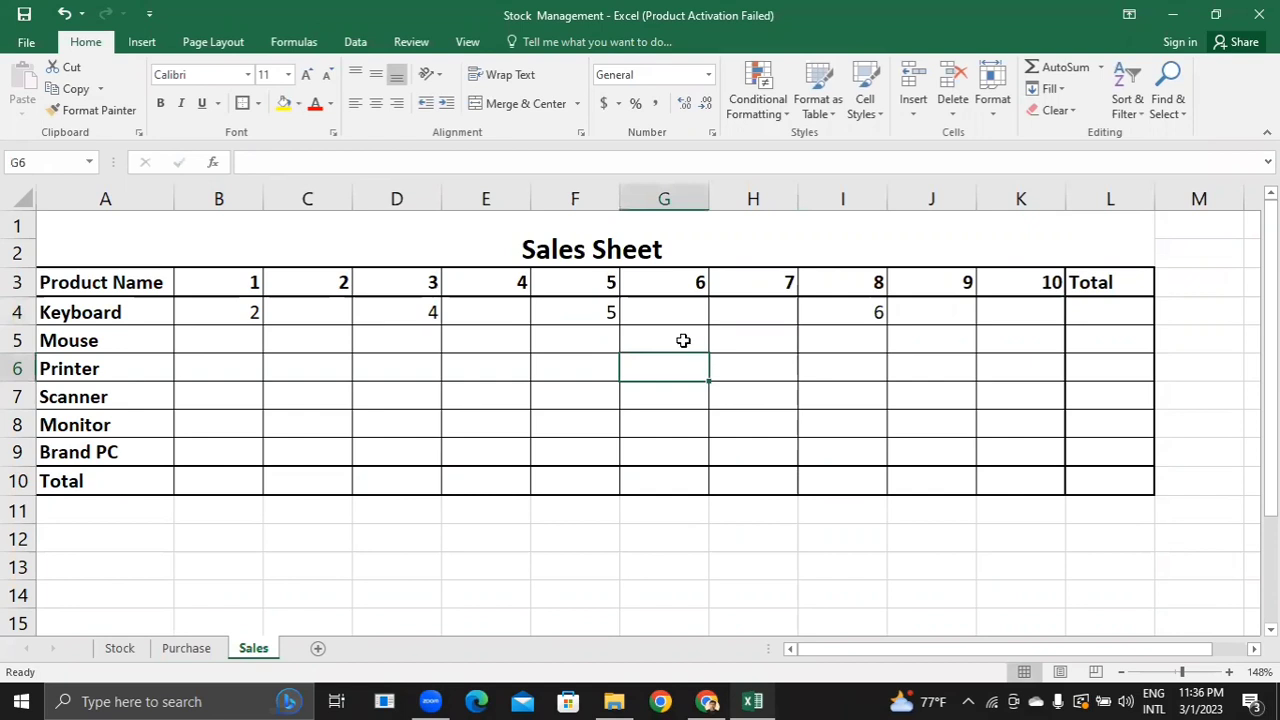
left_click(681, 339)
type("10")
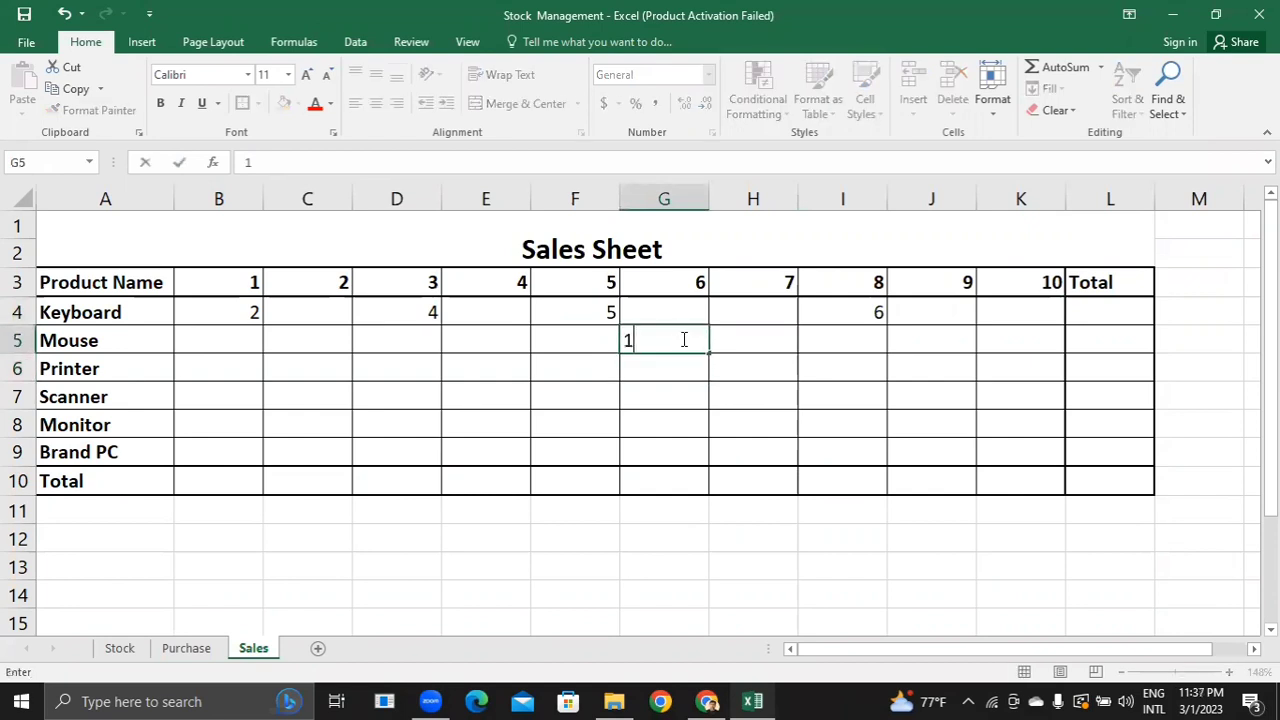
key("Left")
key("Left")
key("Left")
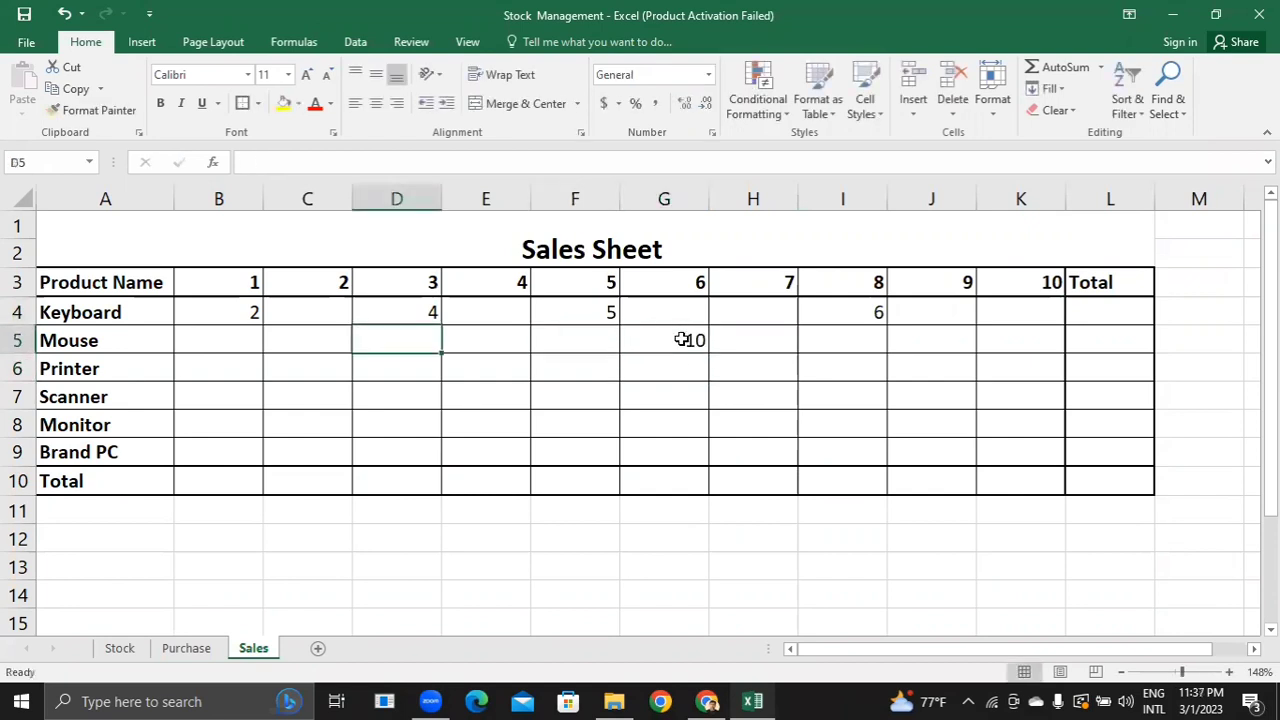
type("15")
key("Down")
- Enter the Printer sales quantities: 2 for day 4 in E6 and 3 for day 7 in H6
key("Down")
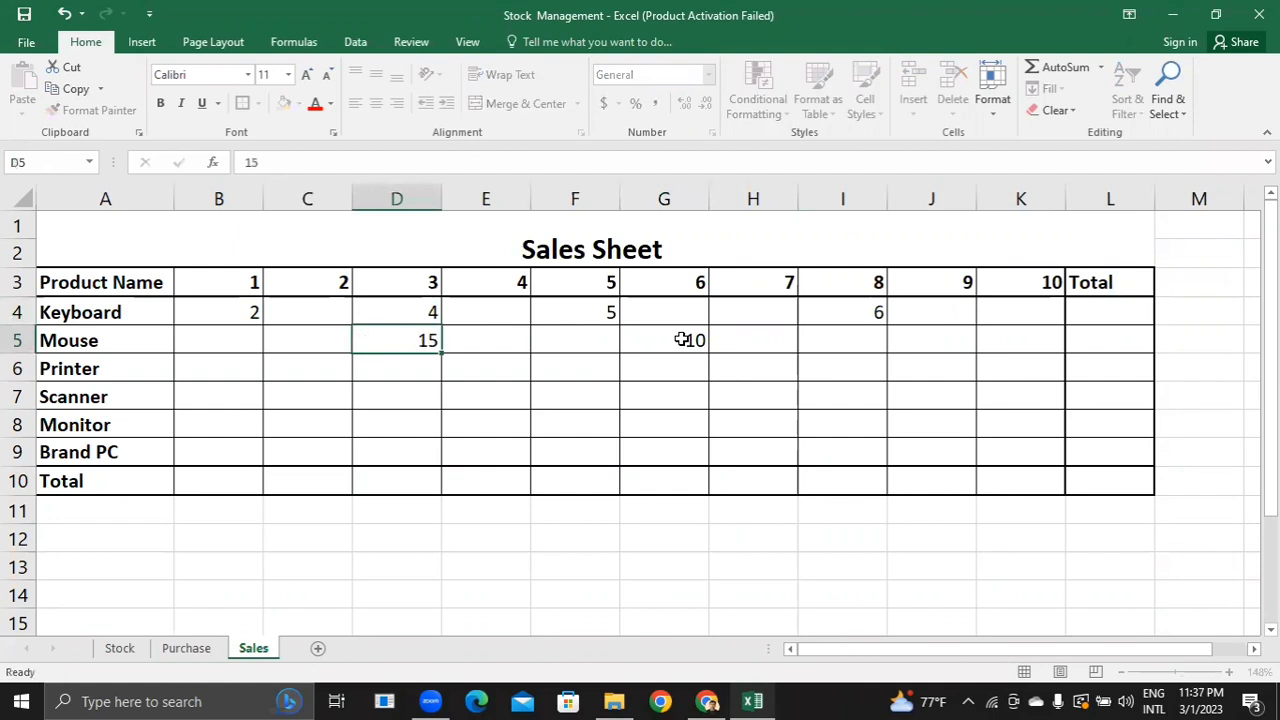
key("Right")
key("Up")
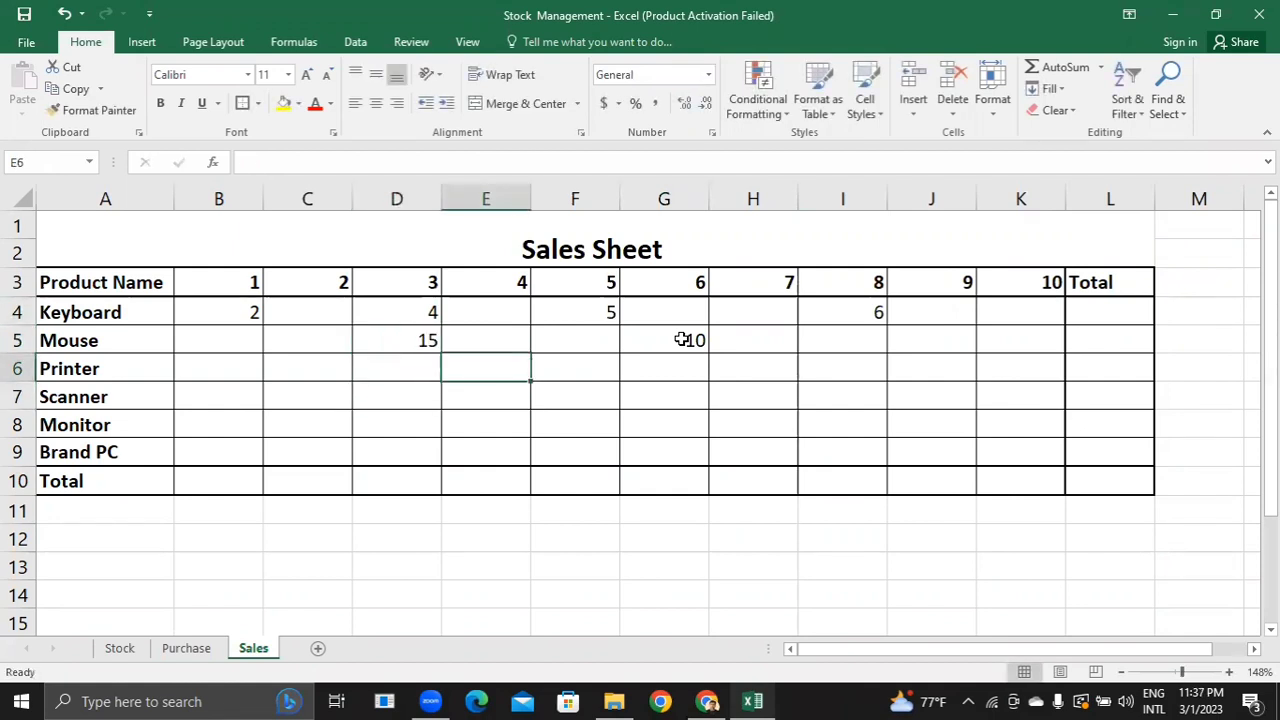
type("2")
key("Right")
key("Right")
key("Right")
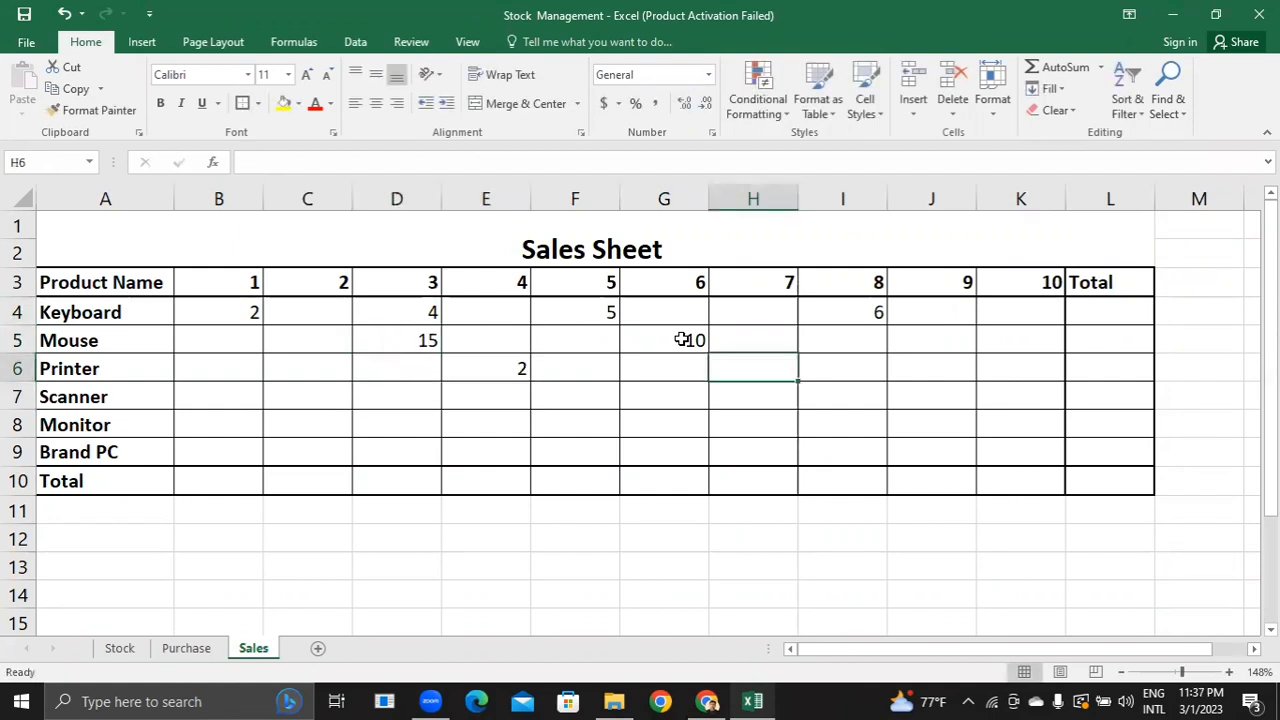
type("3")
key("Down")
- Enter a Scanner sales quantity of 1 for day 5 in F7 and 1 for day 8 in I7
key("Left")
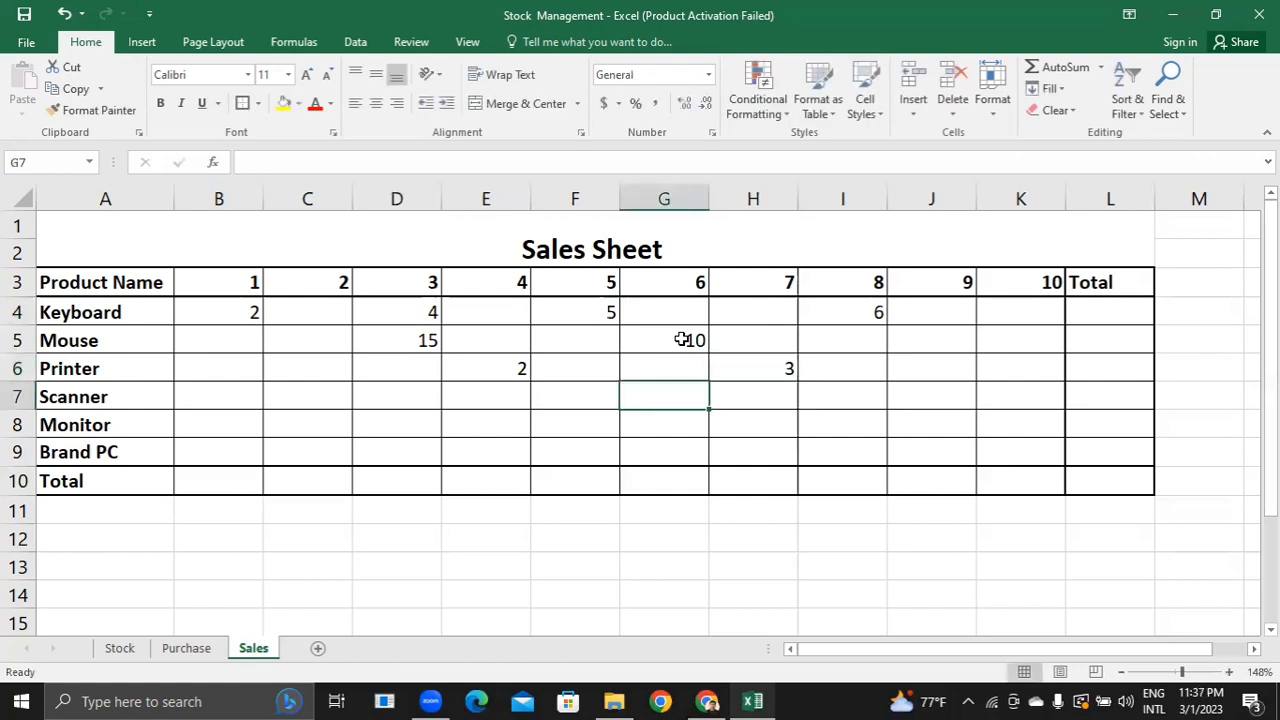
key("Left")
type("1")
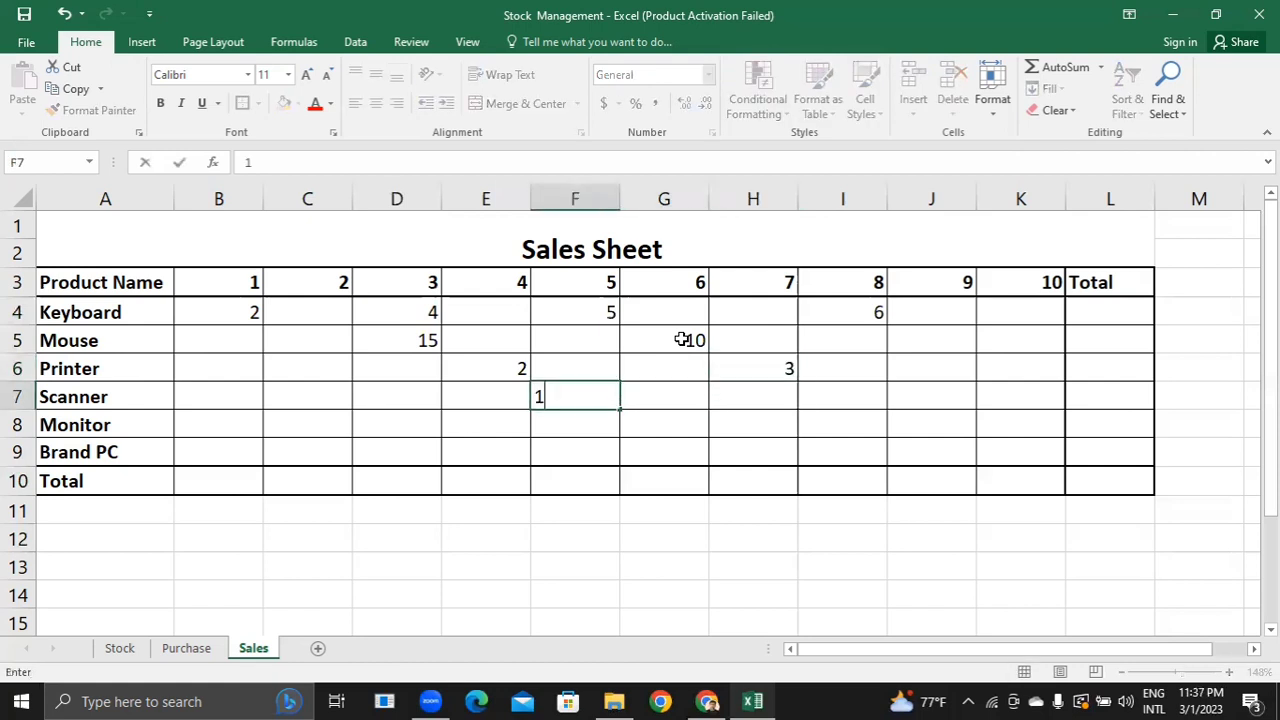
key("Right")
key("Right")
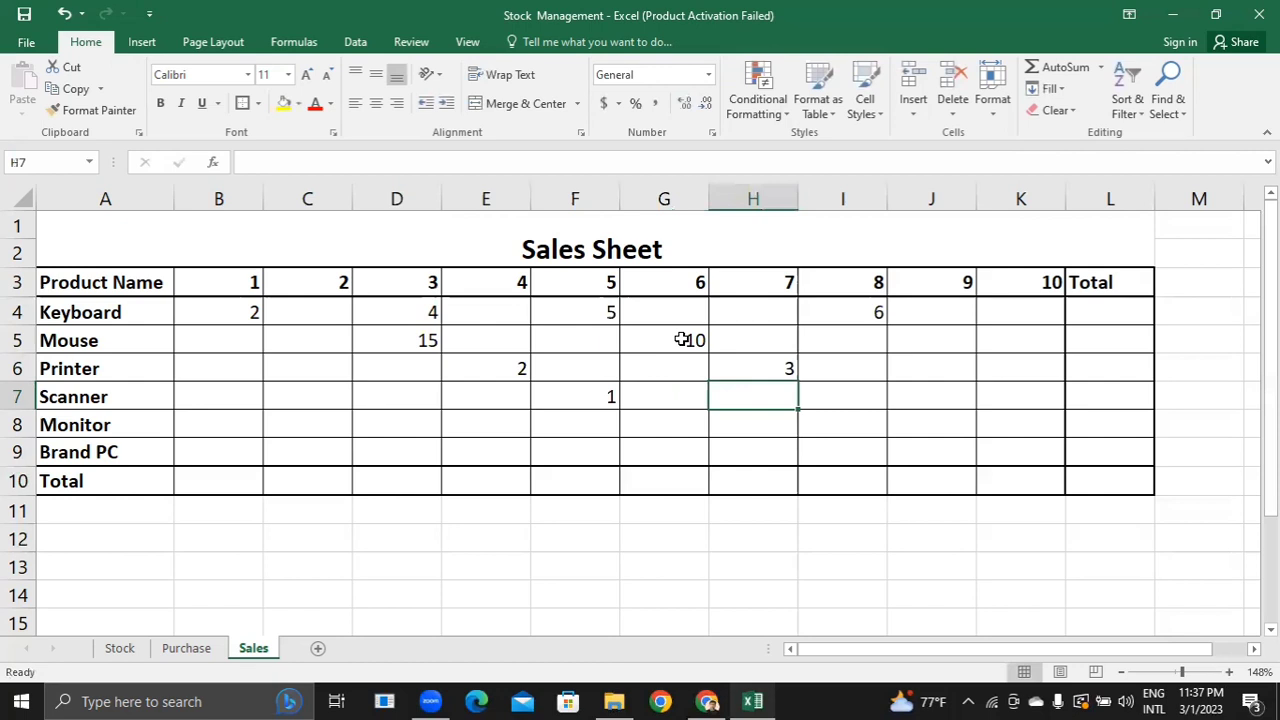
key("Right")
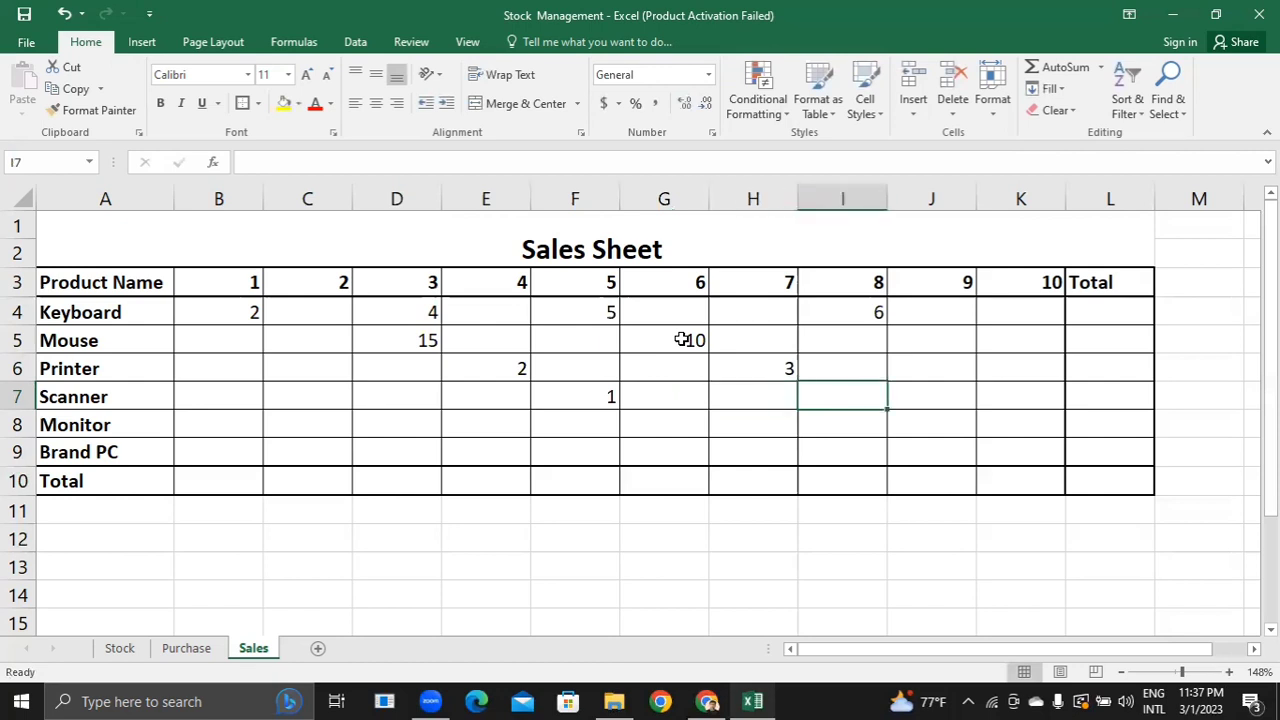
type("1")
key("Right")
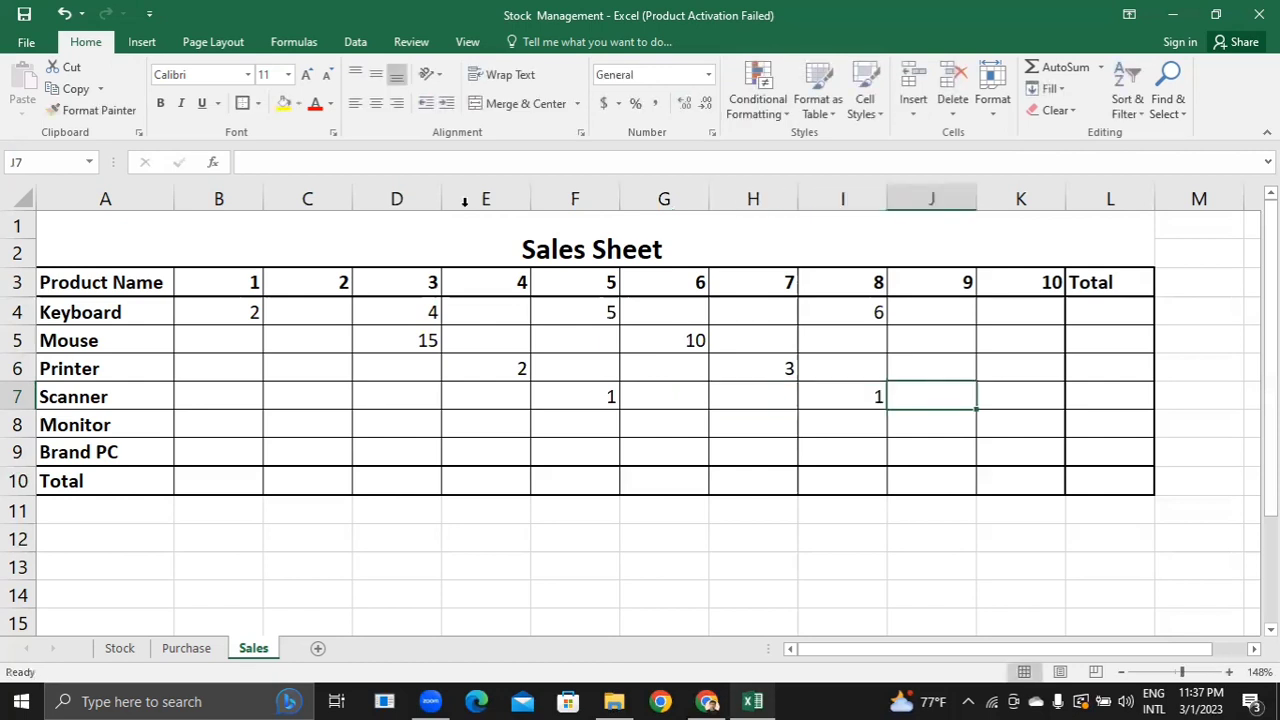
- Enter a Monitor sales quantity of 1 for days 2, 3 and 5 in C8, D8 and F8
left_click(294, 424)
type("1")
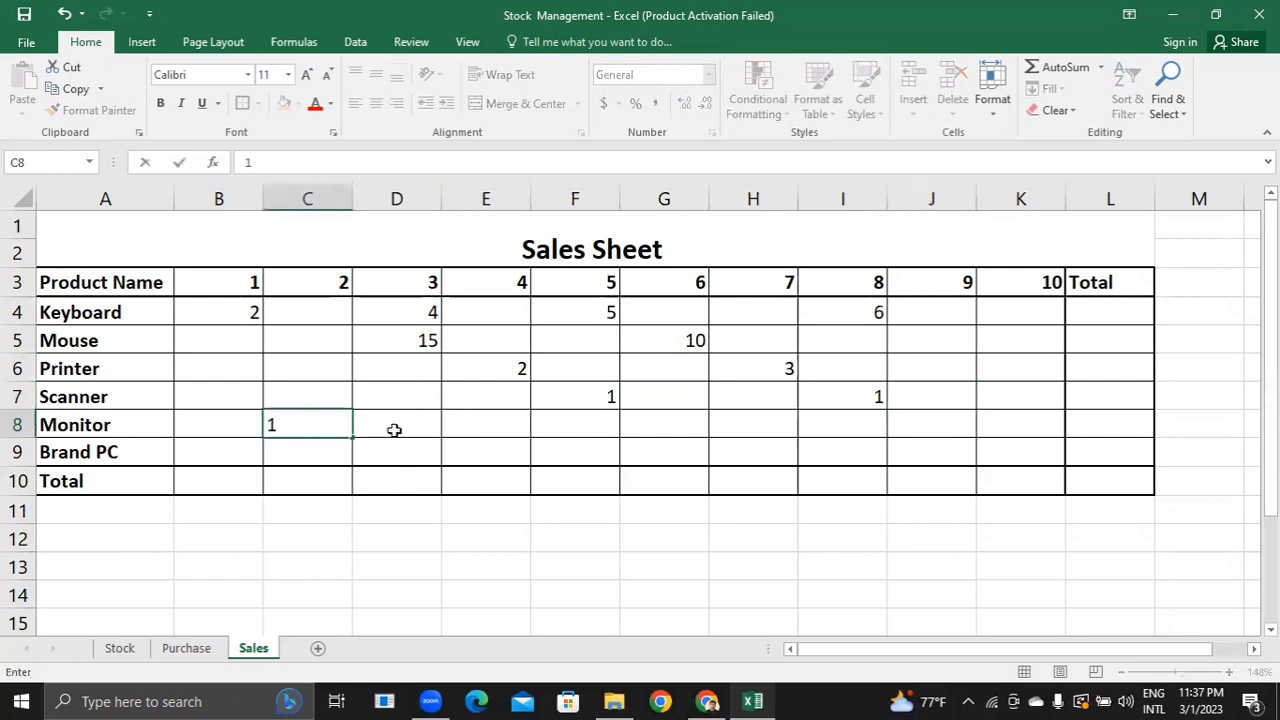
key("Right")
type("1")
left_click(566, 425)
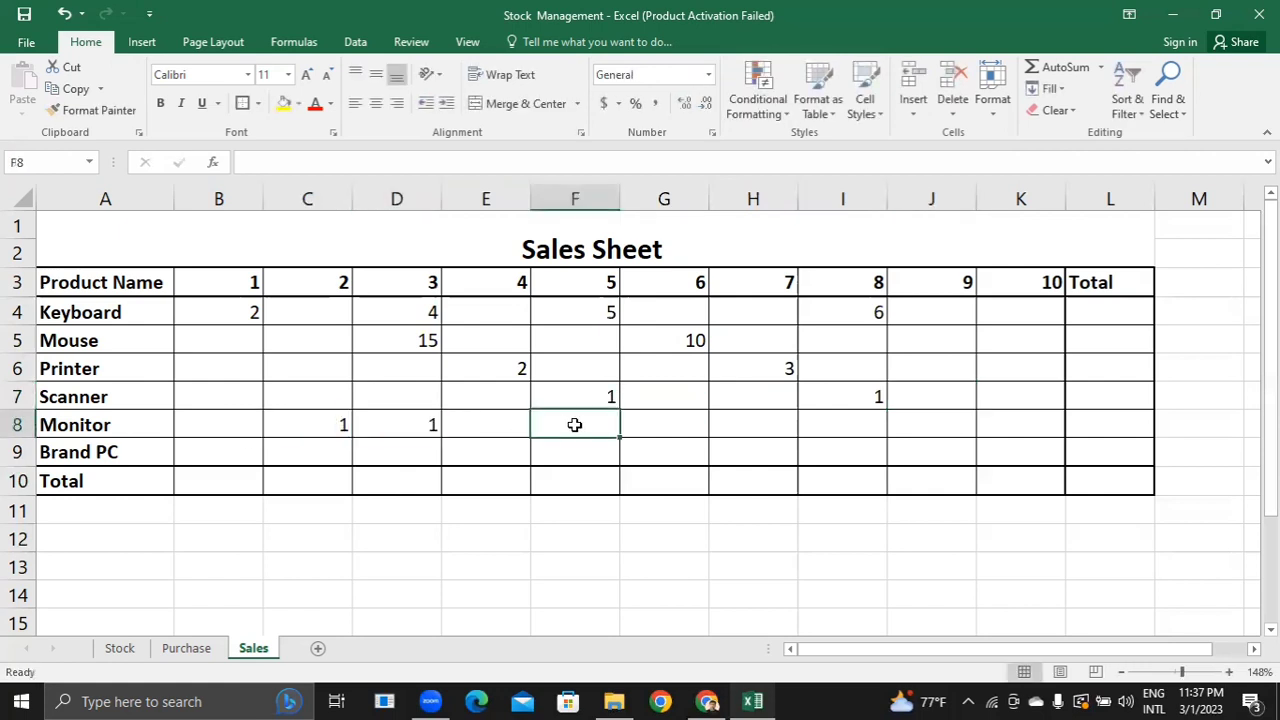
type("1")
left_click(826, 450)
- Enter the Brand PC sales quantity of 5 for day 7 in H9
left_click(756, 447)
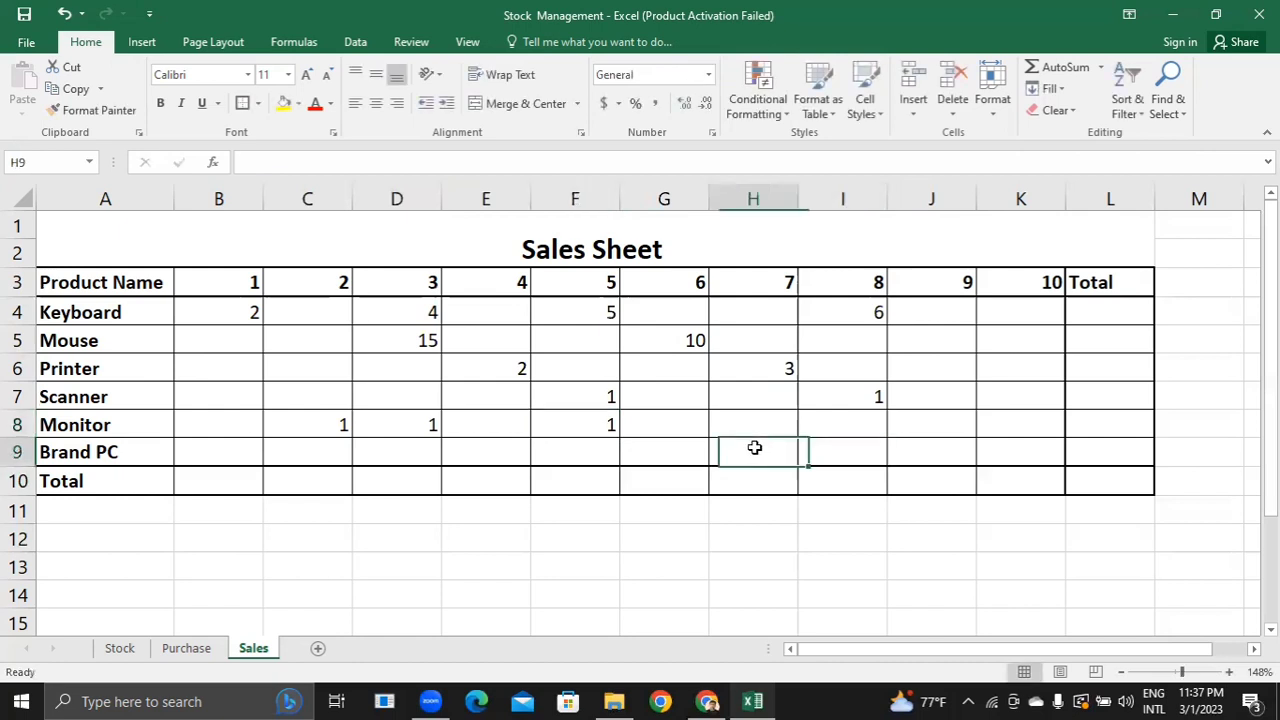
type("5")
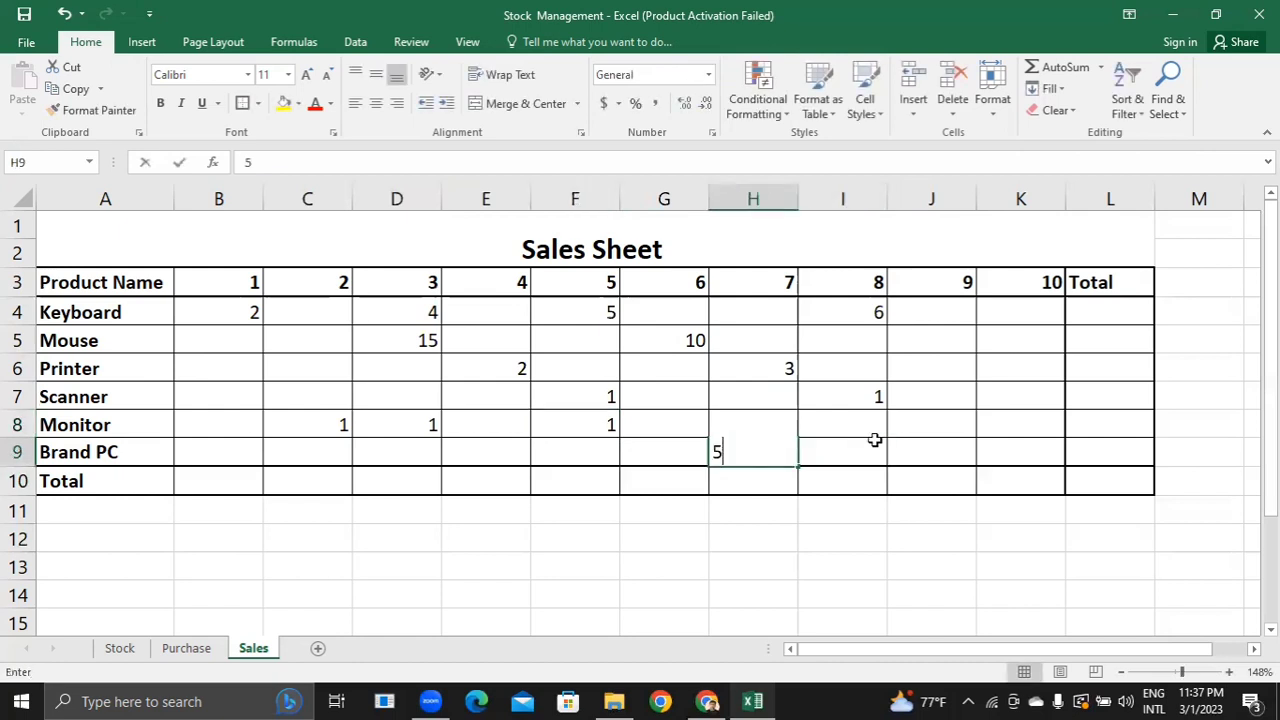
left_click(868, 445)
- Sum the Keyboard sales B4:K4 into L4 with AutoSum and fill the formula down through L9
left_click_drag(212, 309, 1110, 314)
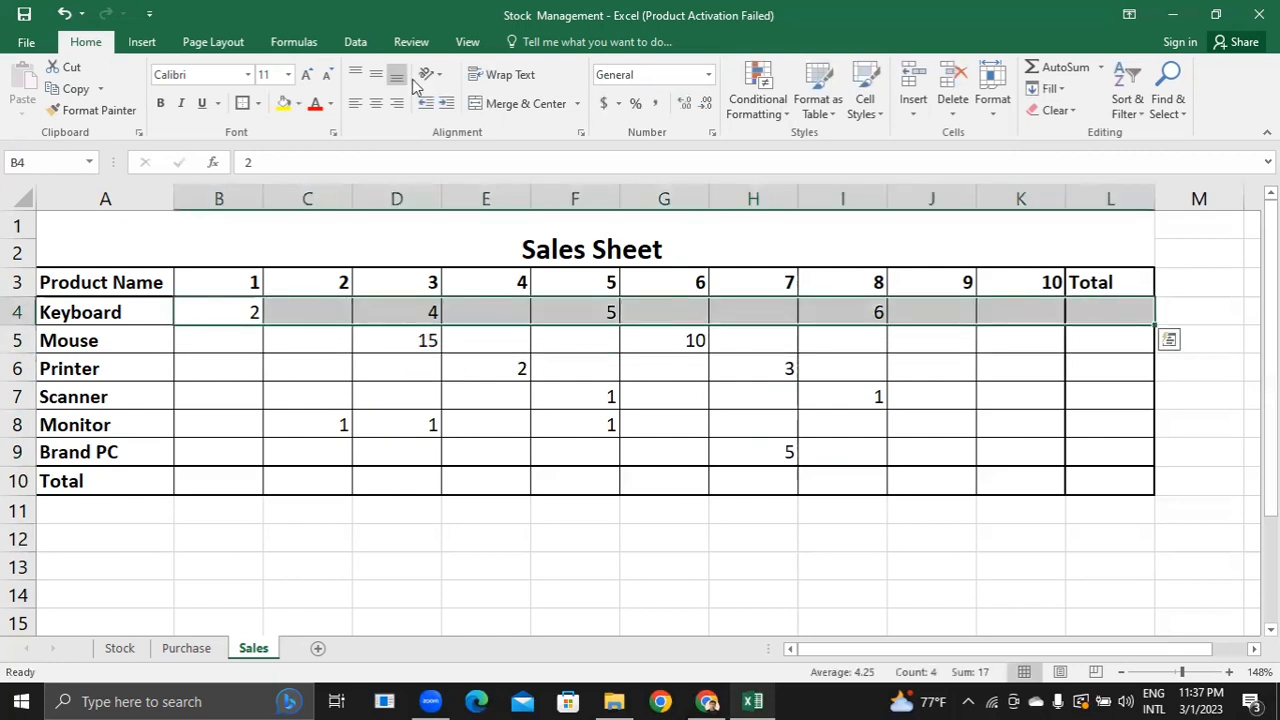
left_click(1060, 68)
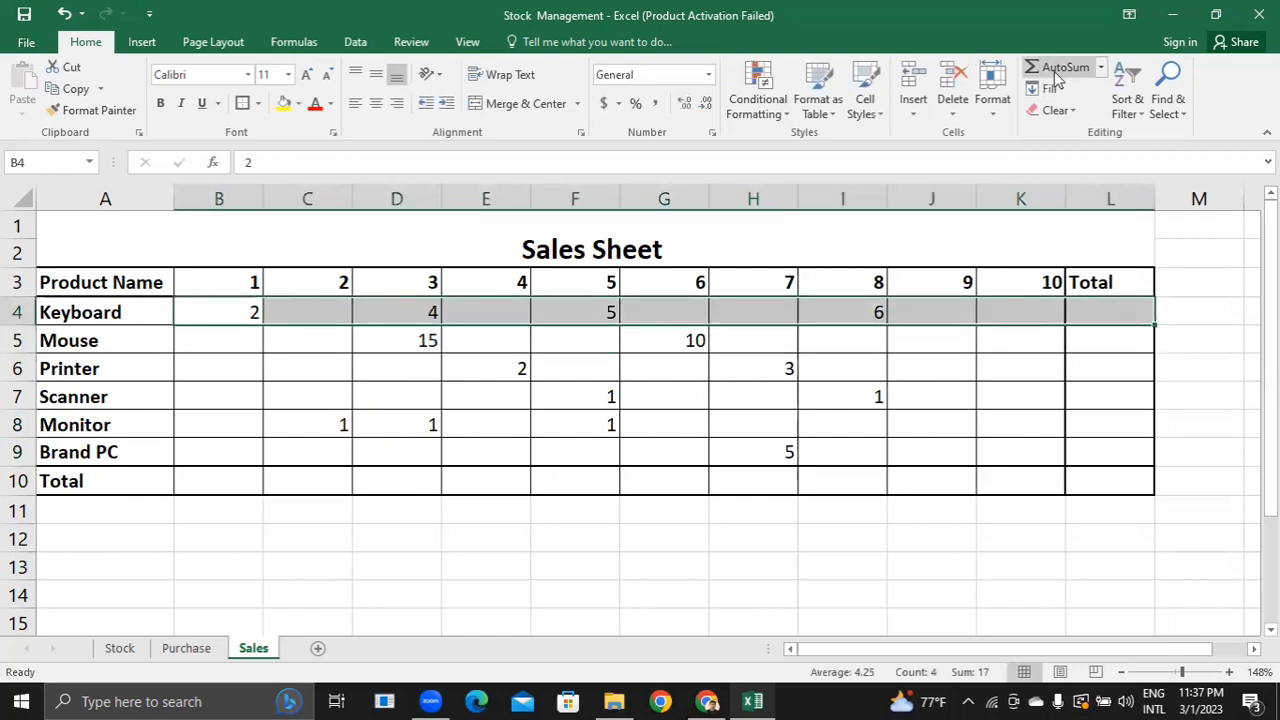
left_click(1148, 321)
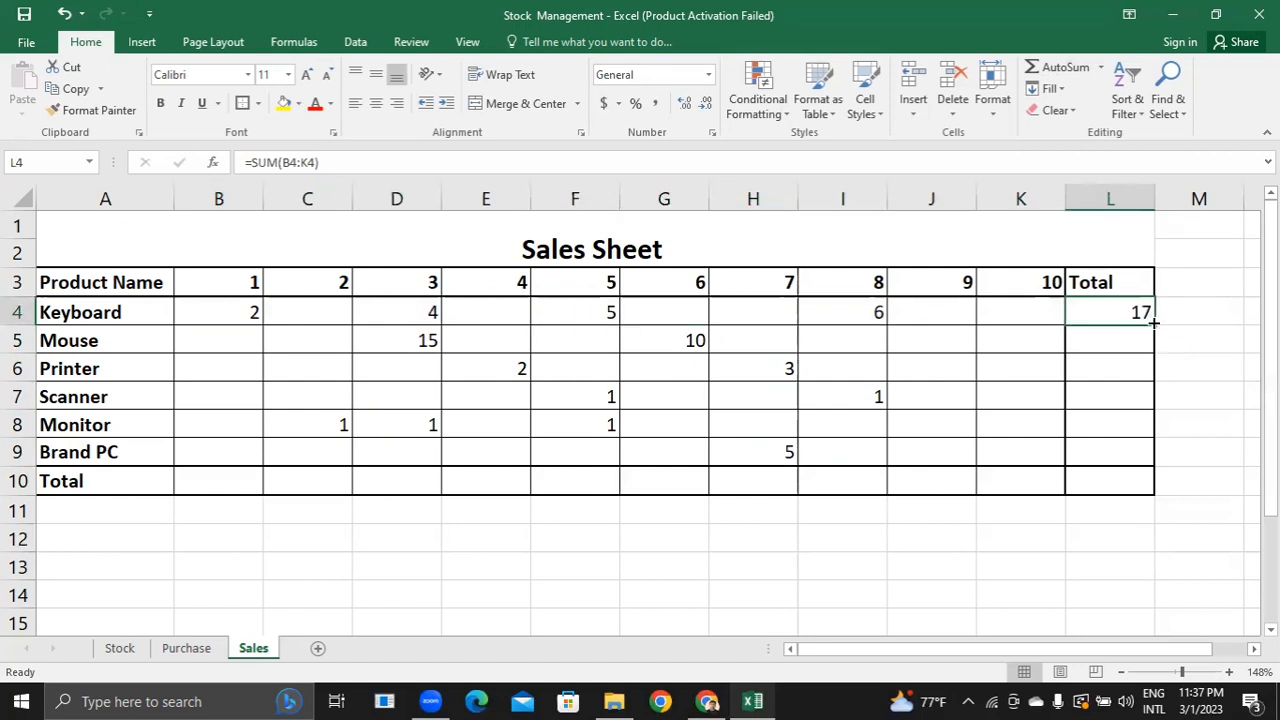
left_click_drag(1153, 321, 1162, 445)
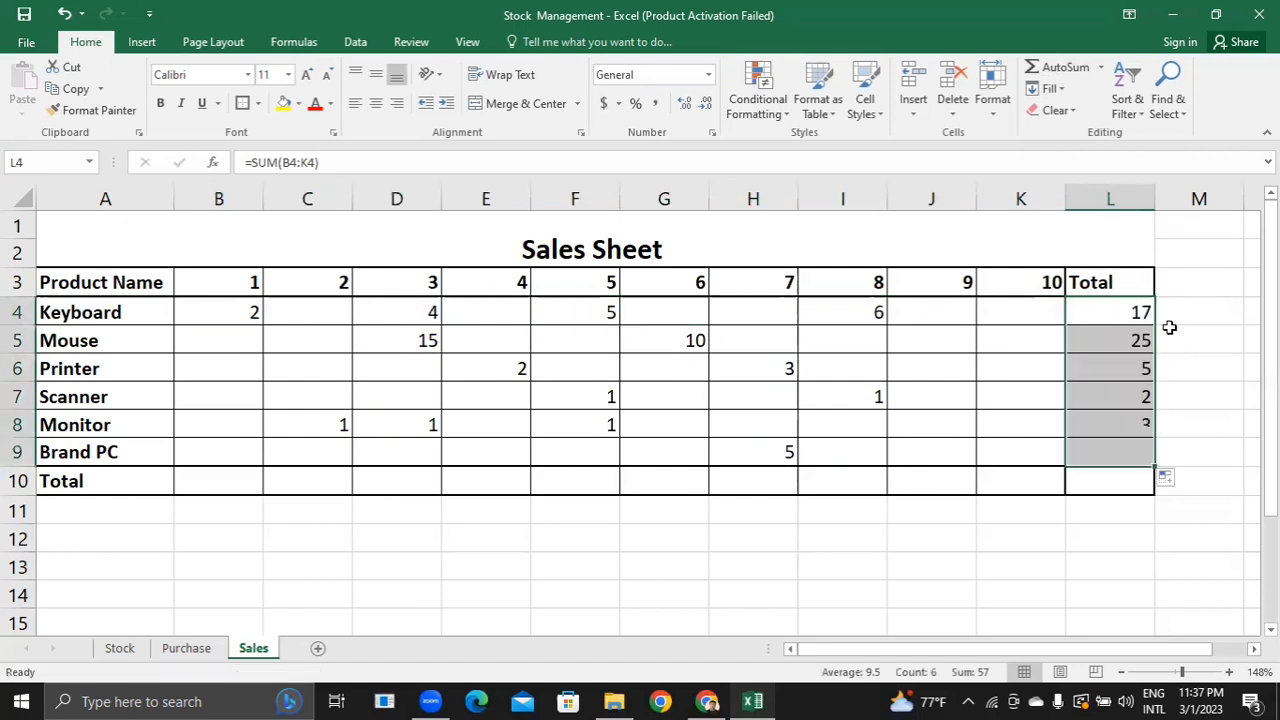
- Sum the day 1 sales B4:B9 into B10 with AutoSum and fill the formula across through L10
left_click(220, 479)
left_click_drag(251, 309, 251, 480)
left_click(1065, 67)
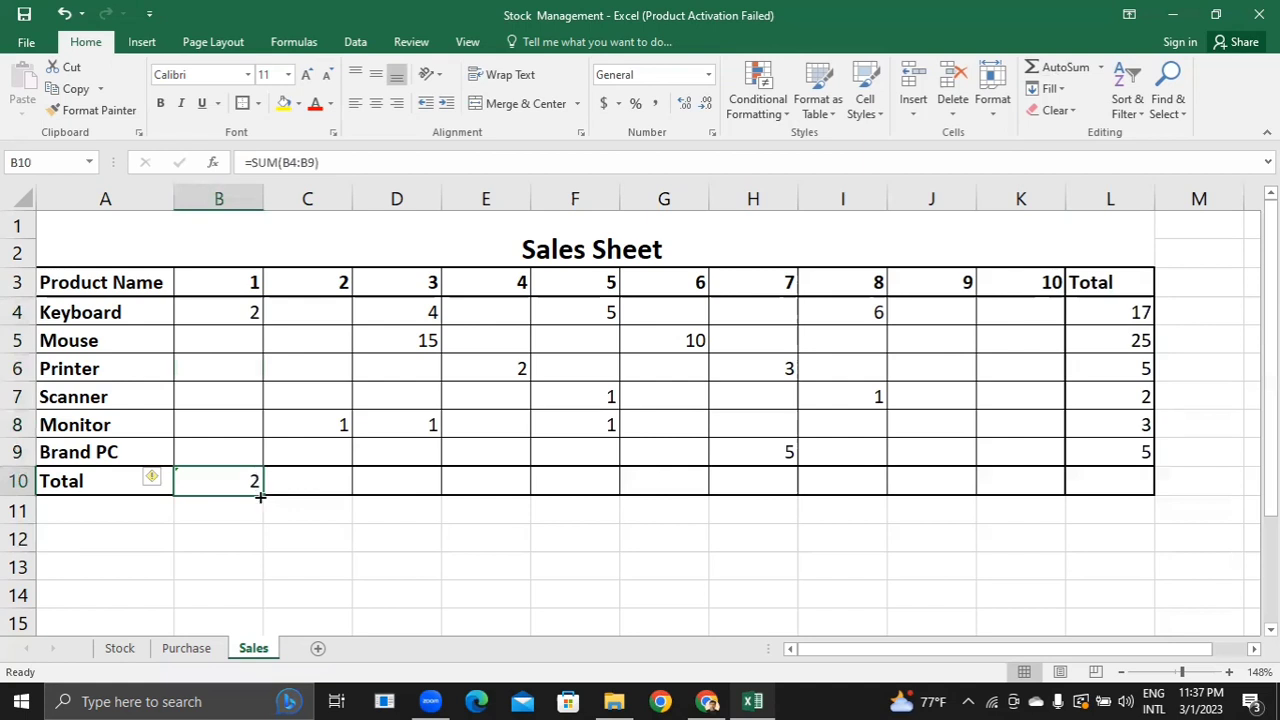
left_click_drag(860, 488, 1120, 486)
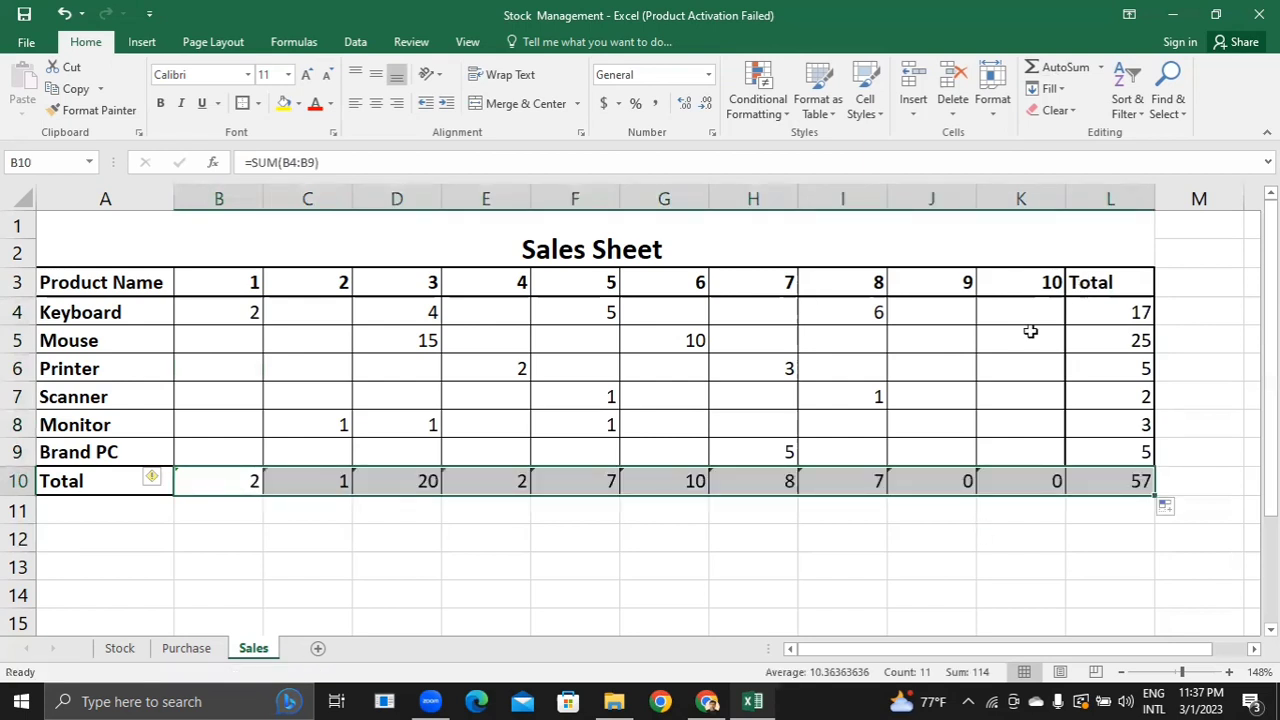
- Enter a Monitor sales quantity of 2 for day 10 in K8
left_click(1037, 378)
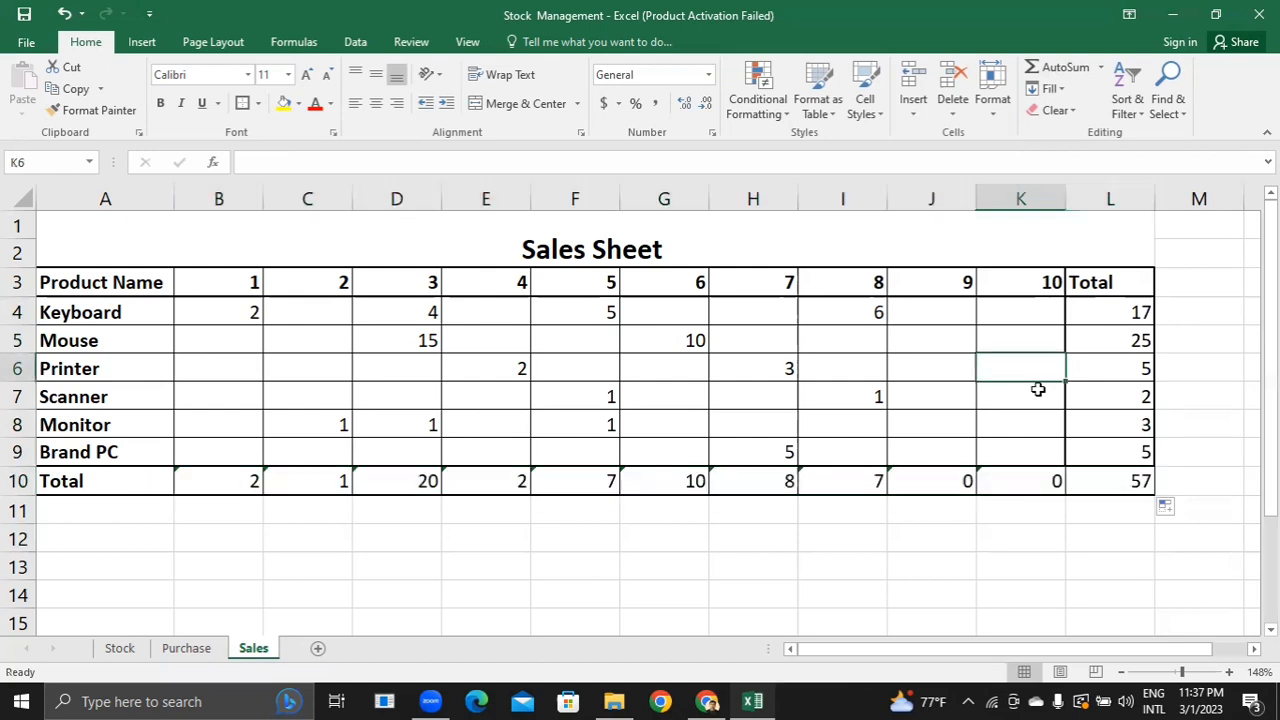
left_click(1036, 442)
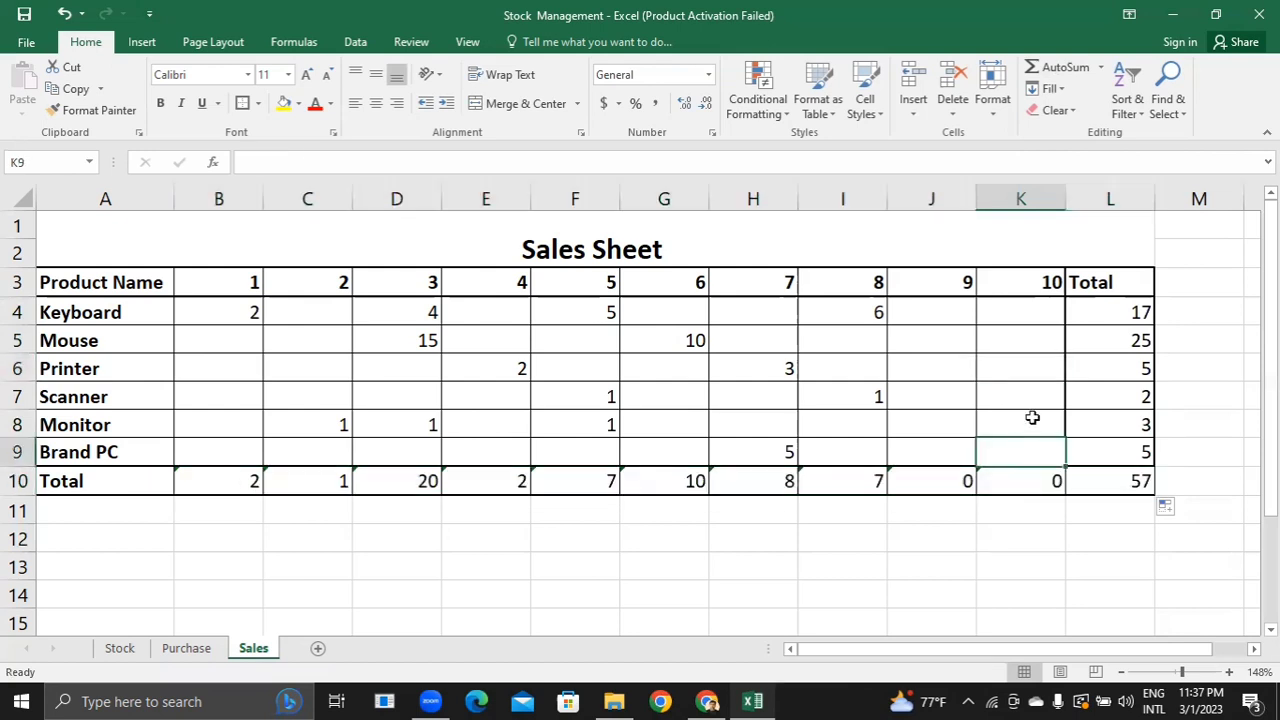
left_click(1032, 418)
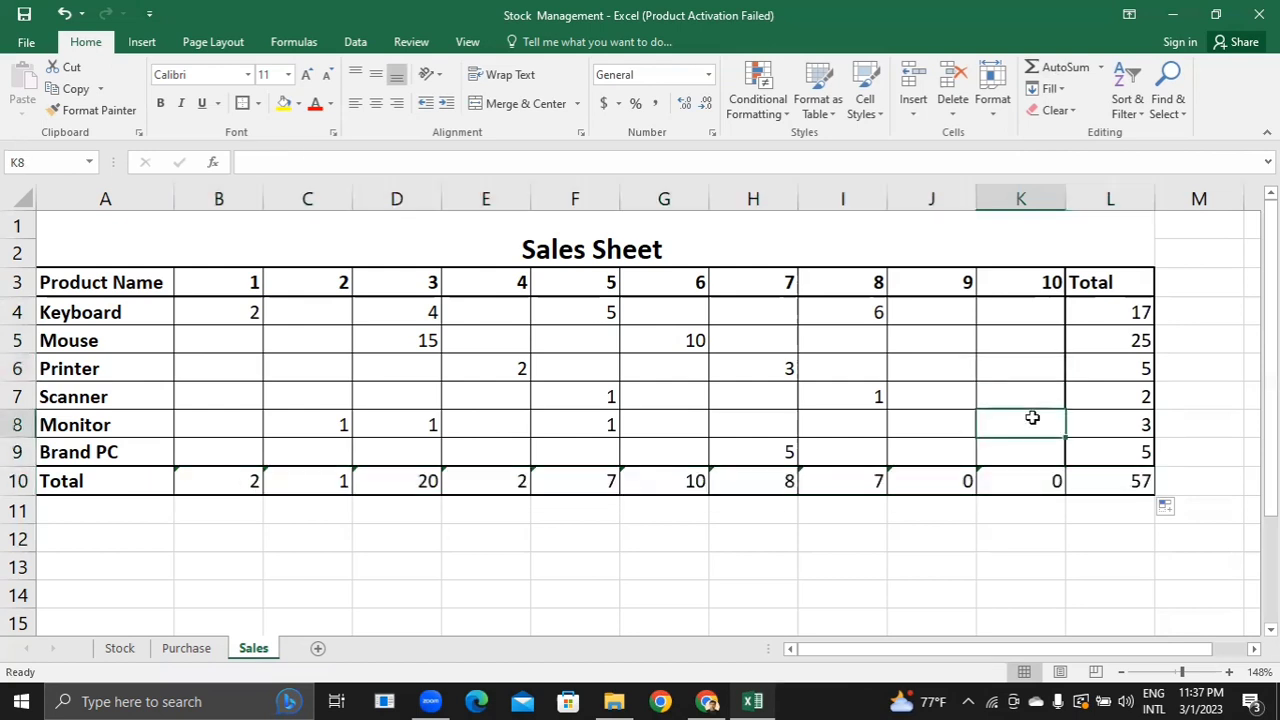
type("2")
double_click(1234, 434)
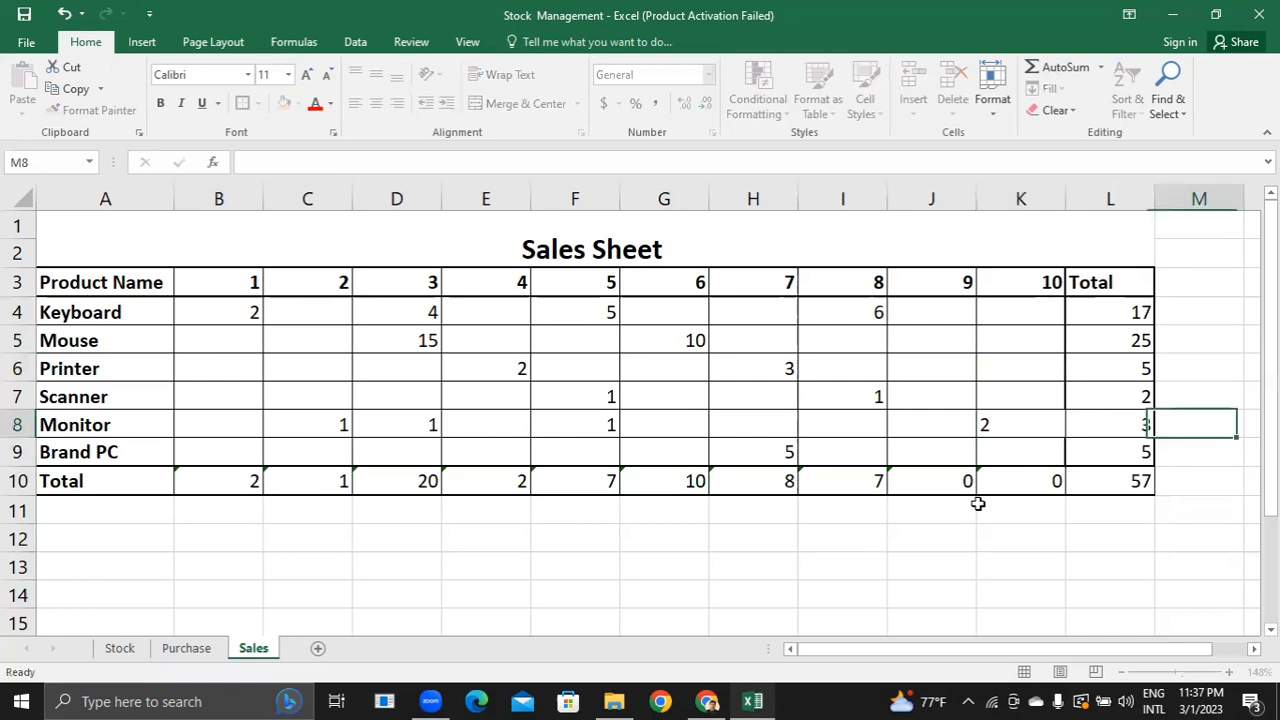
- Review the product totals on the Purchase sheet and return to the Stock sheet
left_click(132, 649)
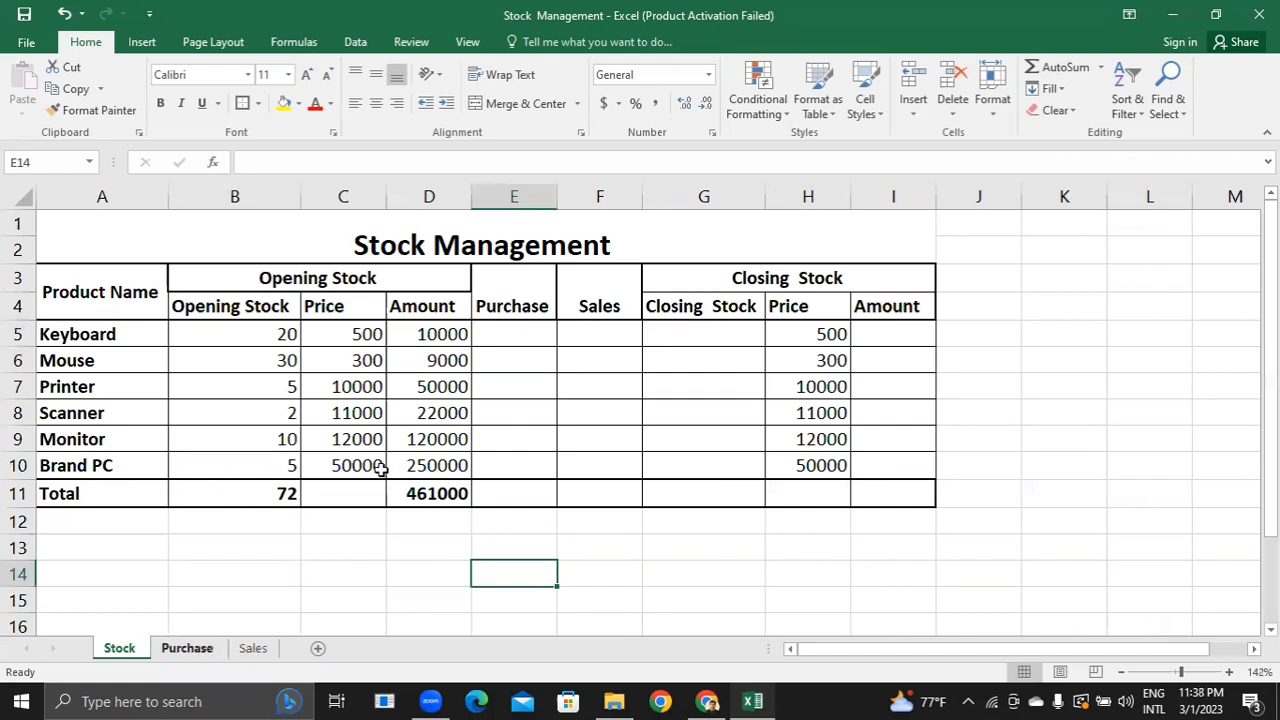
left_click(186, 649)
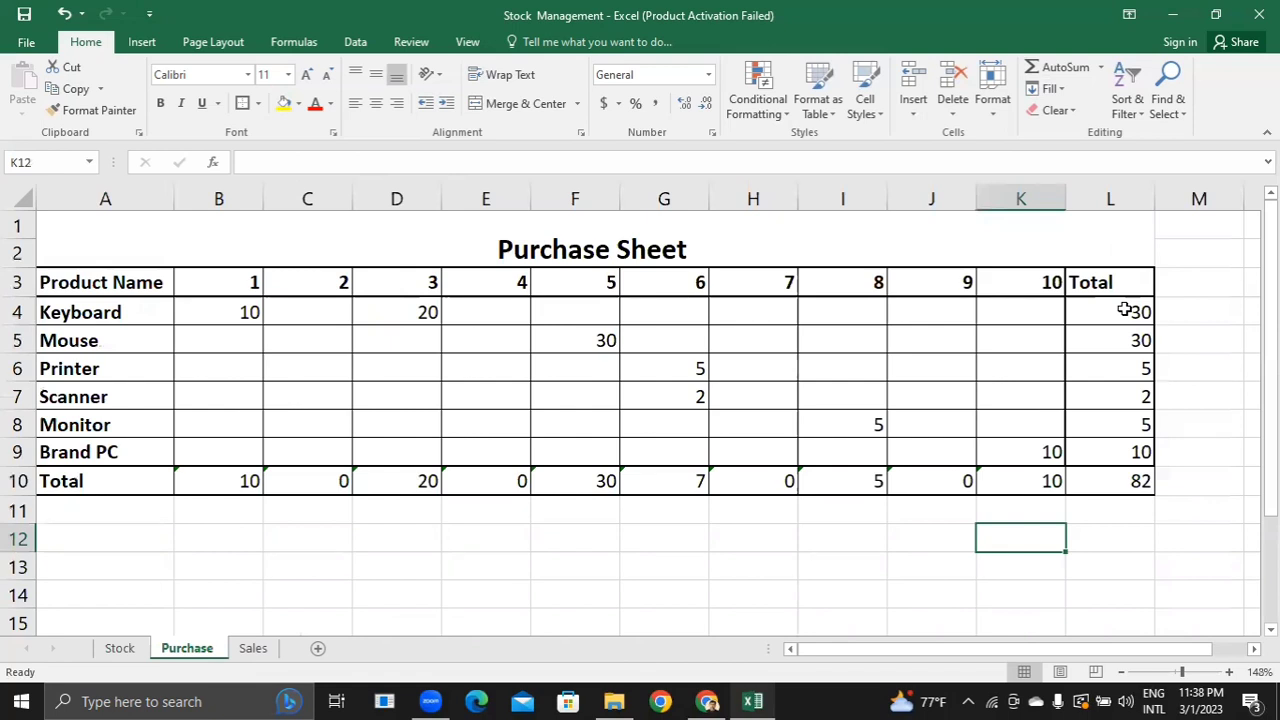
left_click(122, 650)
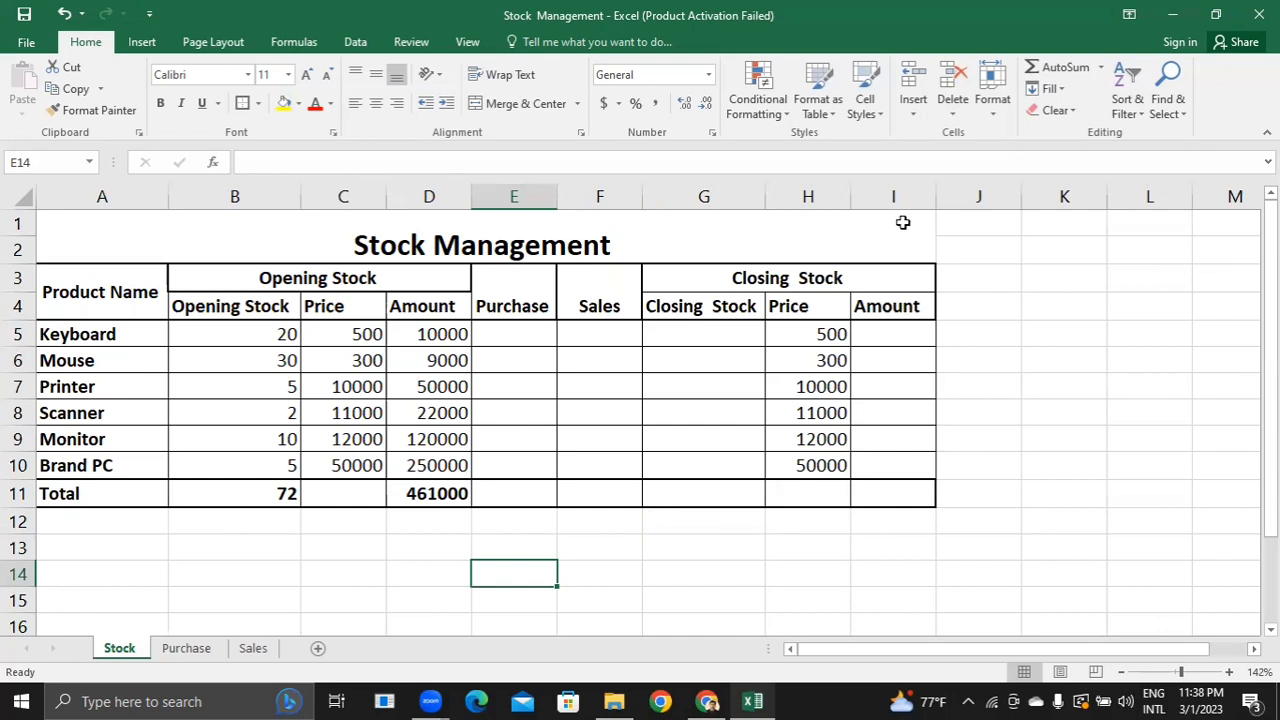
left_click(500, 330)
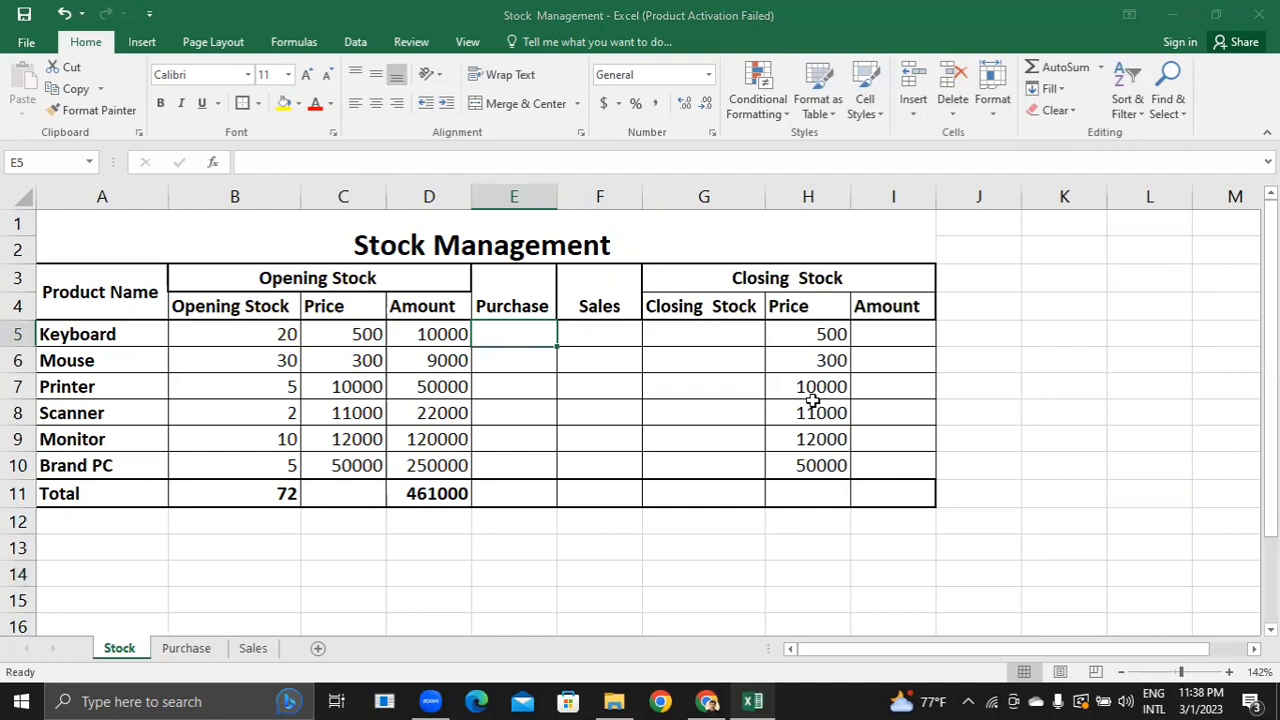
type("=")
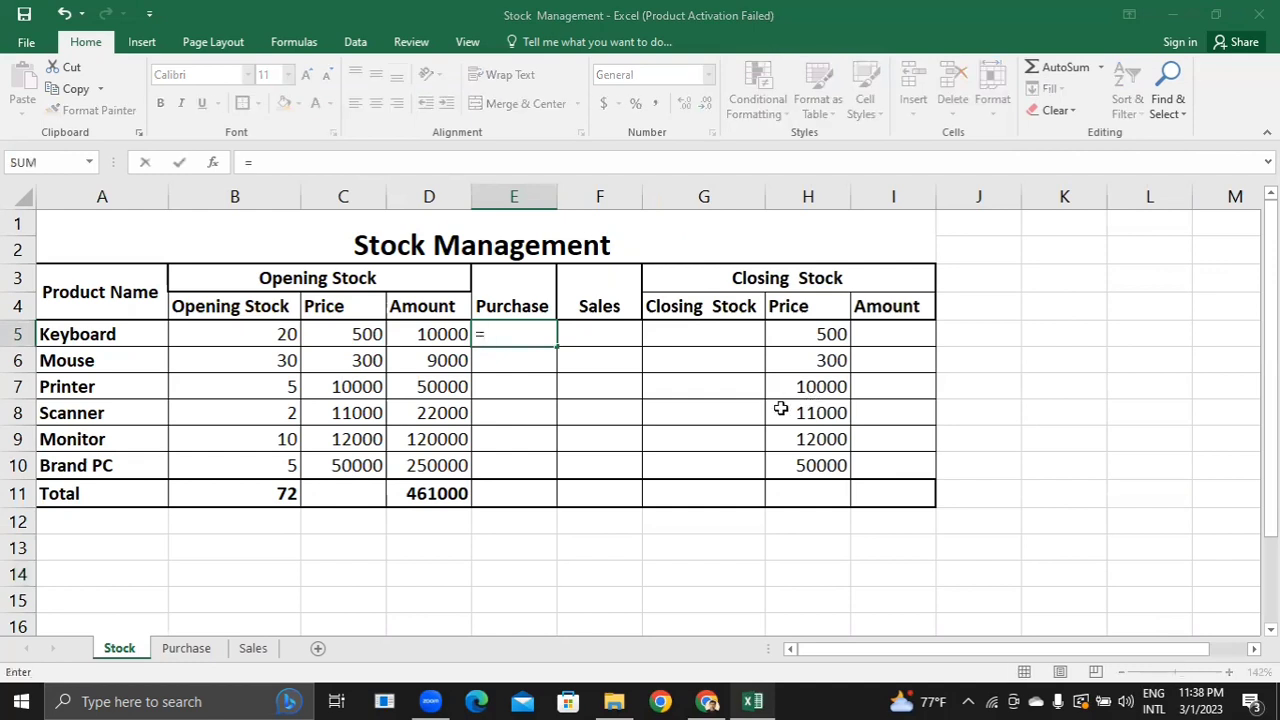
left_click(200, 648)
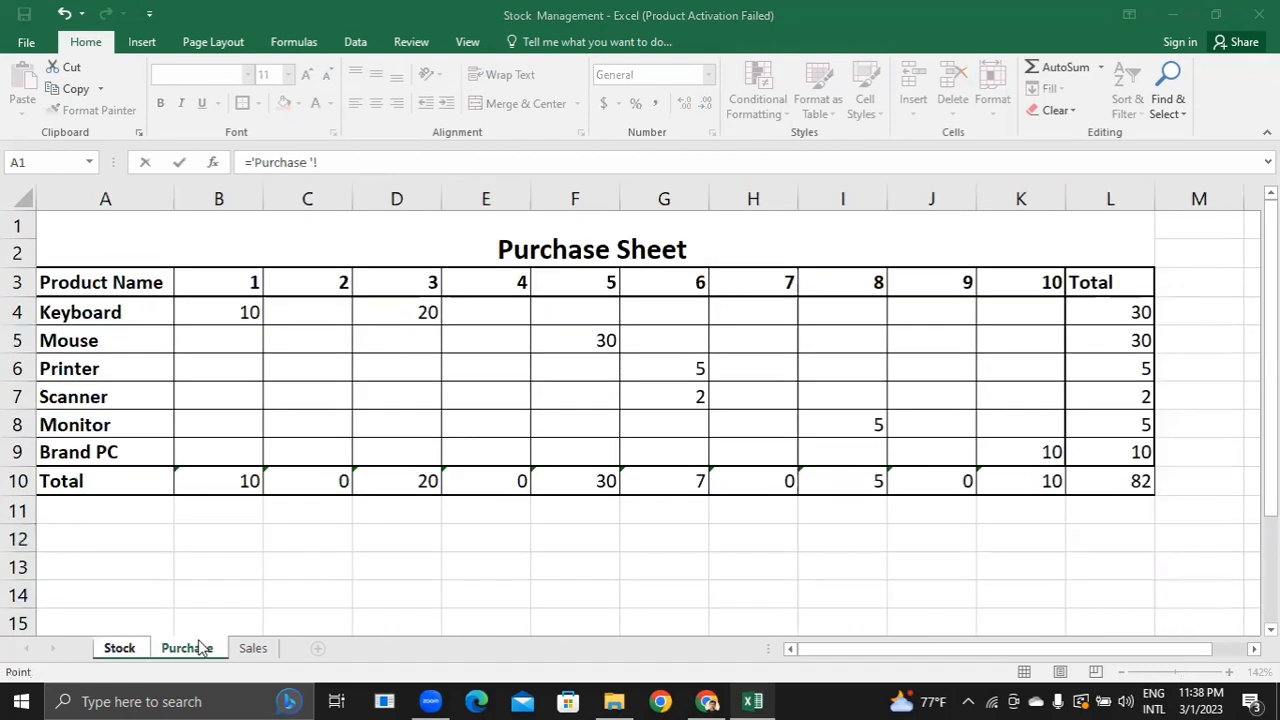
left_click(1138, 312)
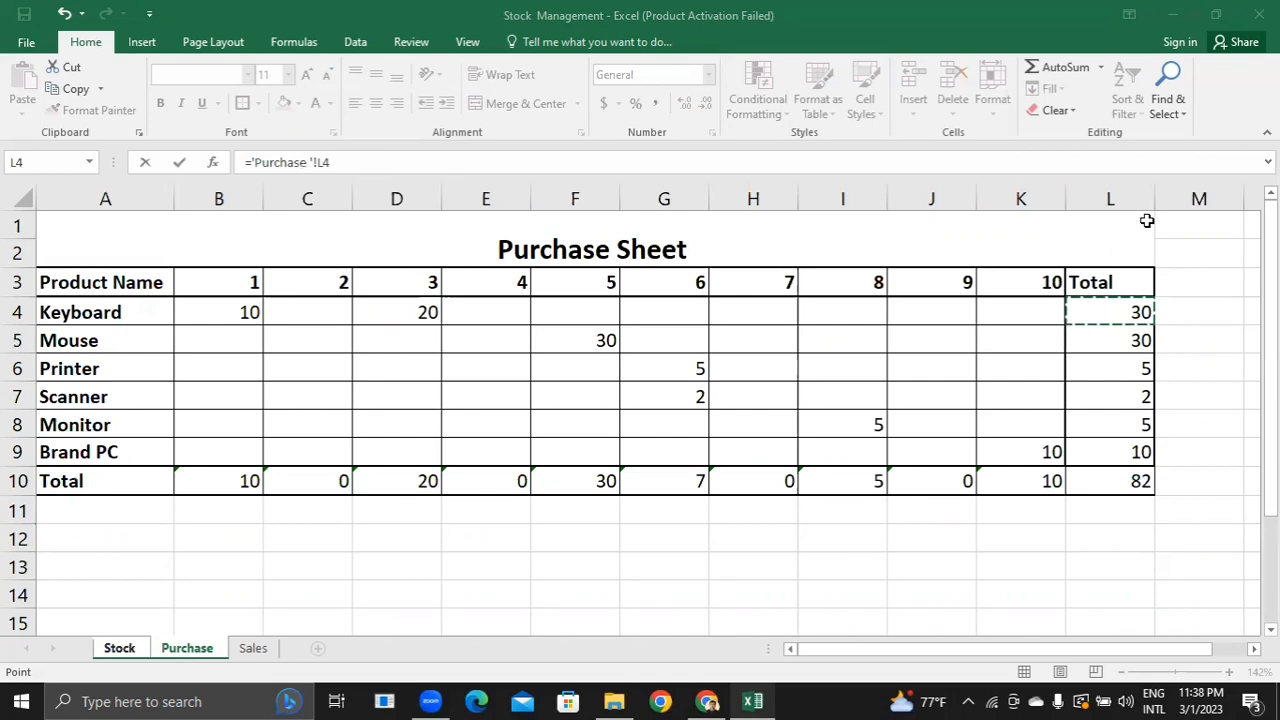
key("Return")
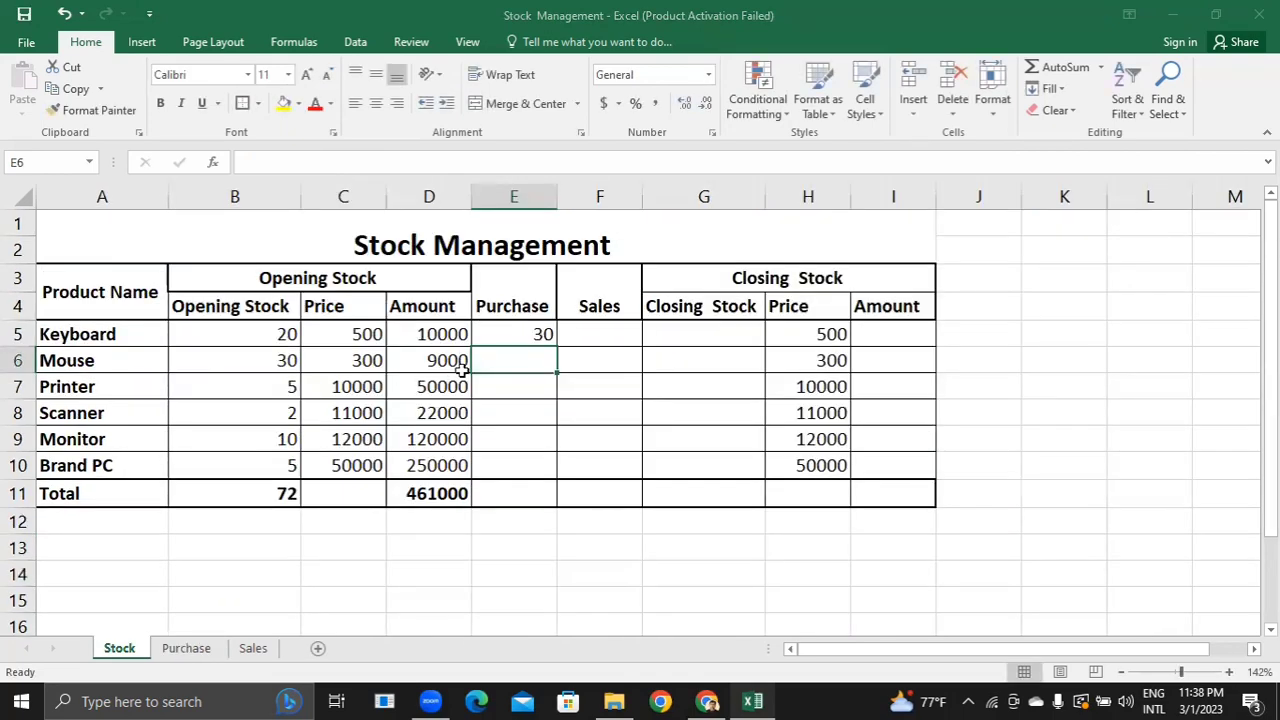
left_click(543, 334)
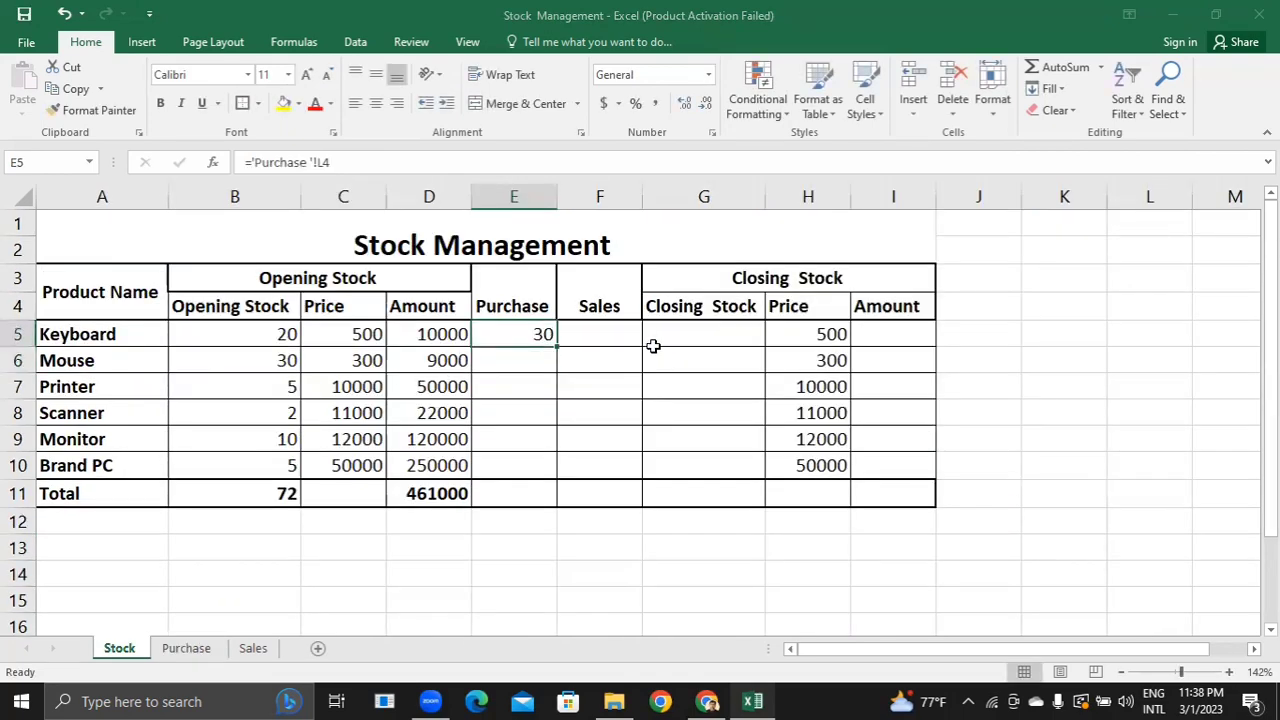
key("BackSpace")
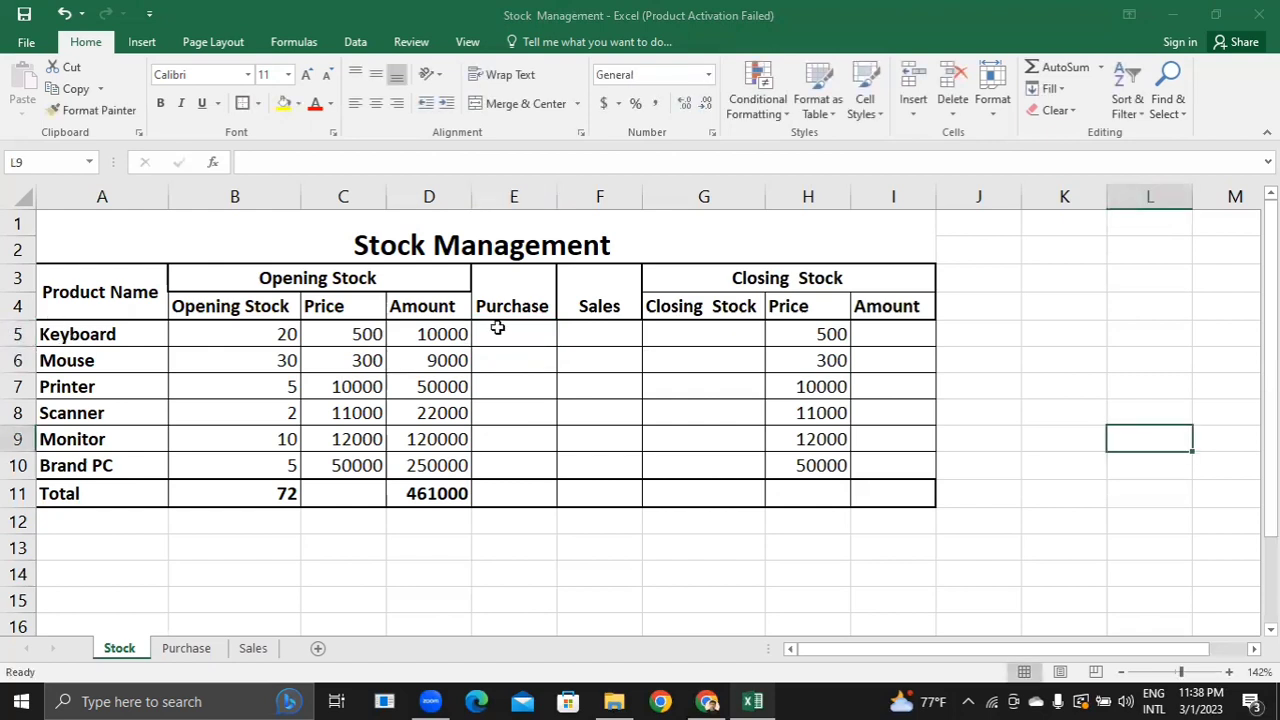
- Link the Keyboard purchase cell E5 to total L4 on the Purchase sheet and fill the formula down through E10
left_click(500, 328)
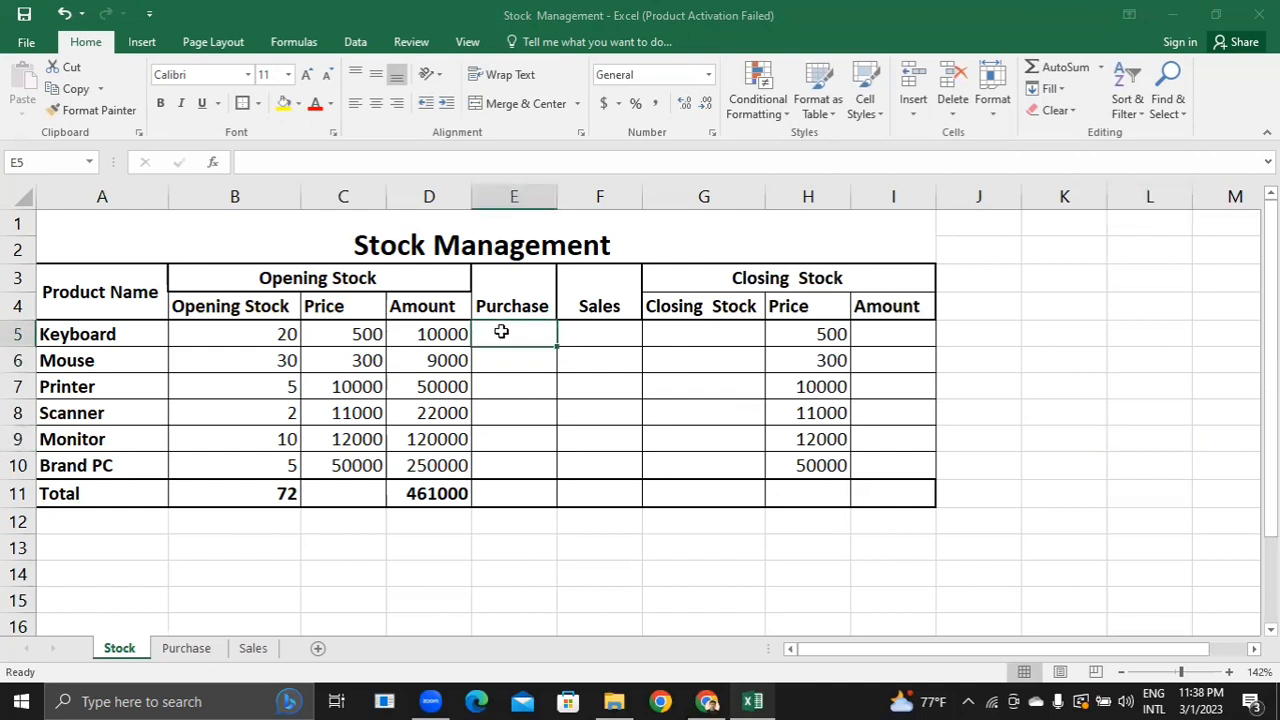
type("=")
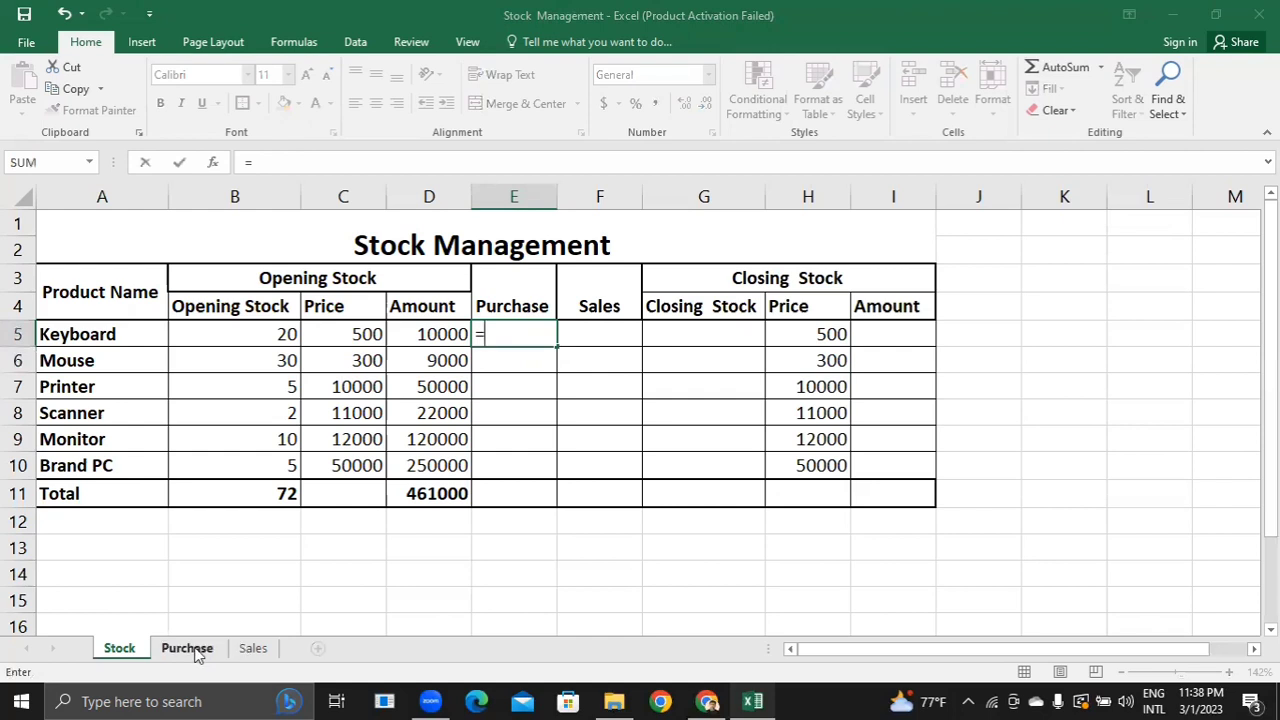
left_click(200, 647)
left_click(1111, 304)
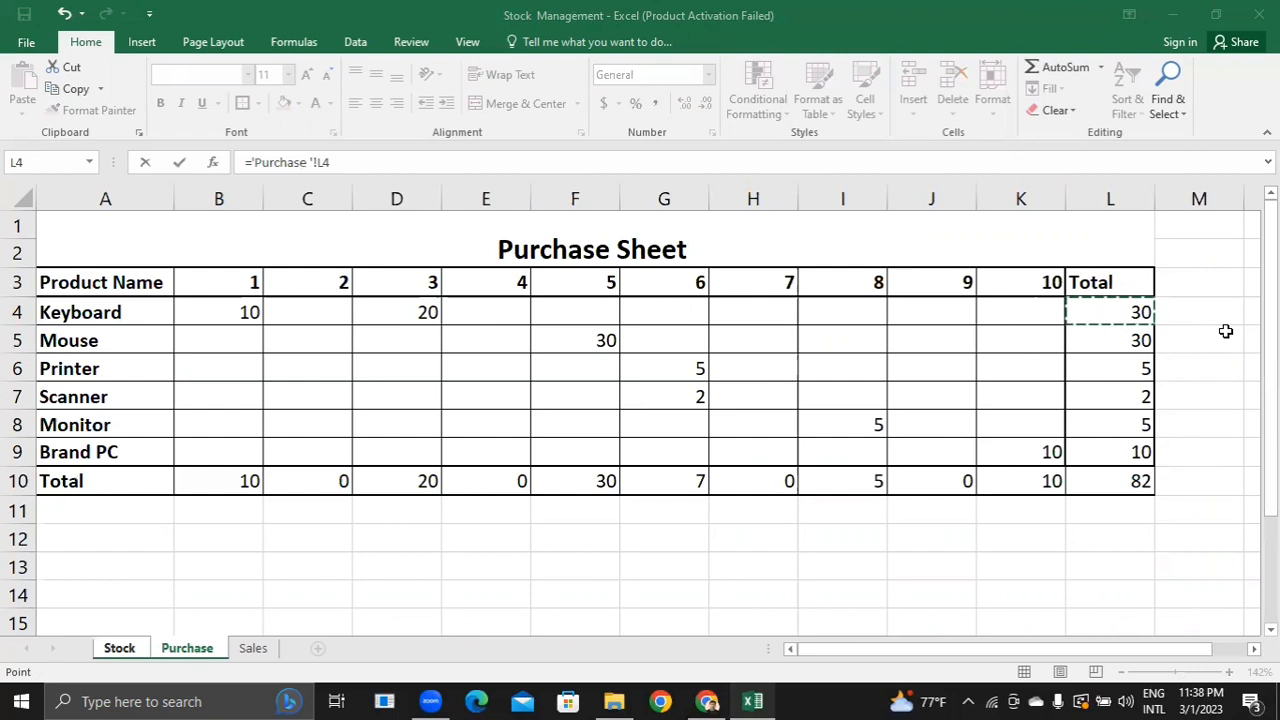
key("Return")
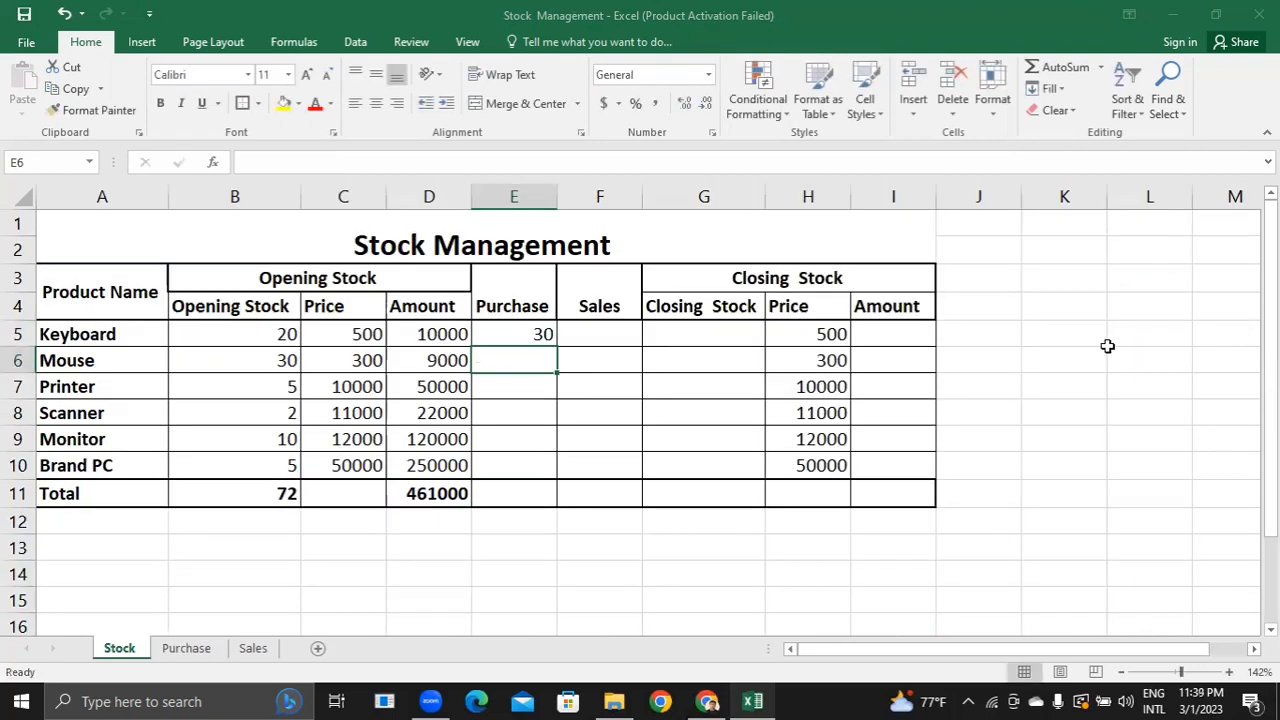
left_click(540, 333)
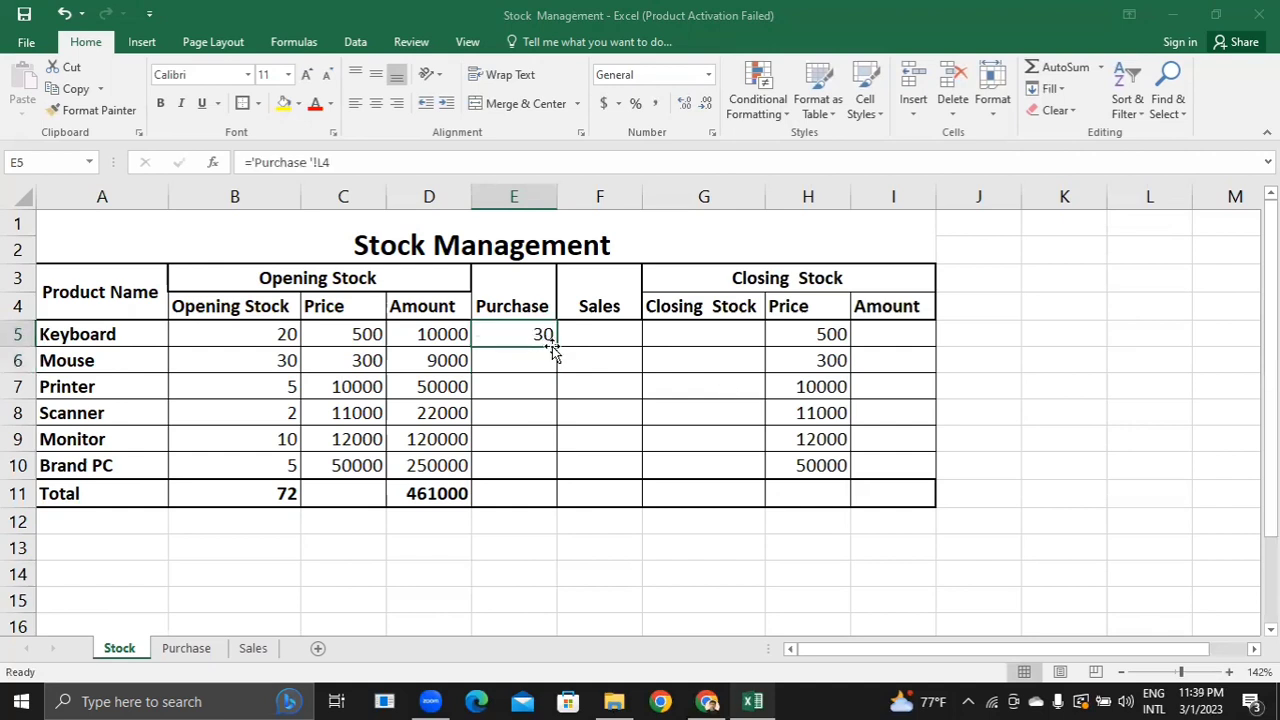
left_click_drag(555, 348, 548, 478)
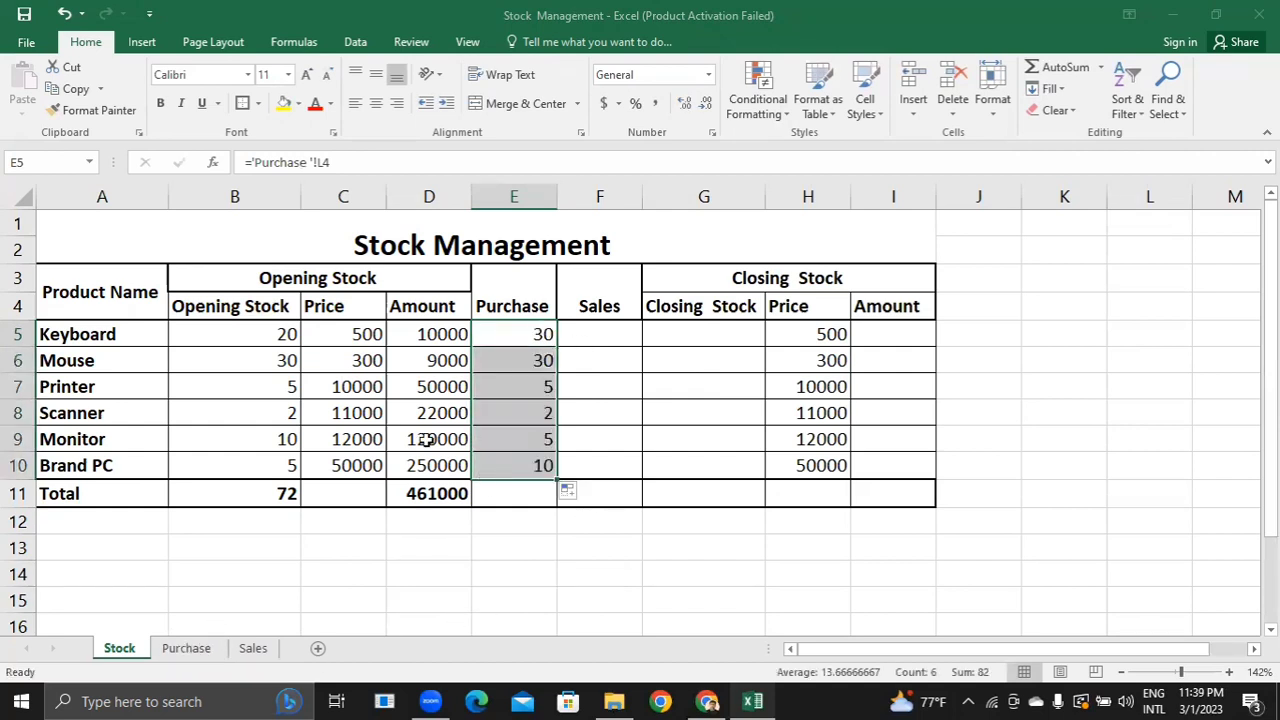
- Fill the total formula in B11 of the Stock sheet across the Total row through I11
left_click(266, 490)
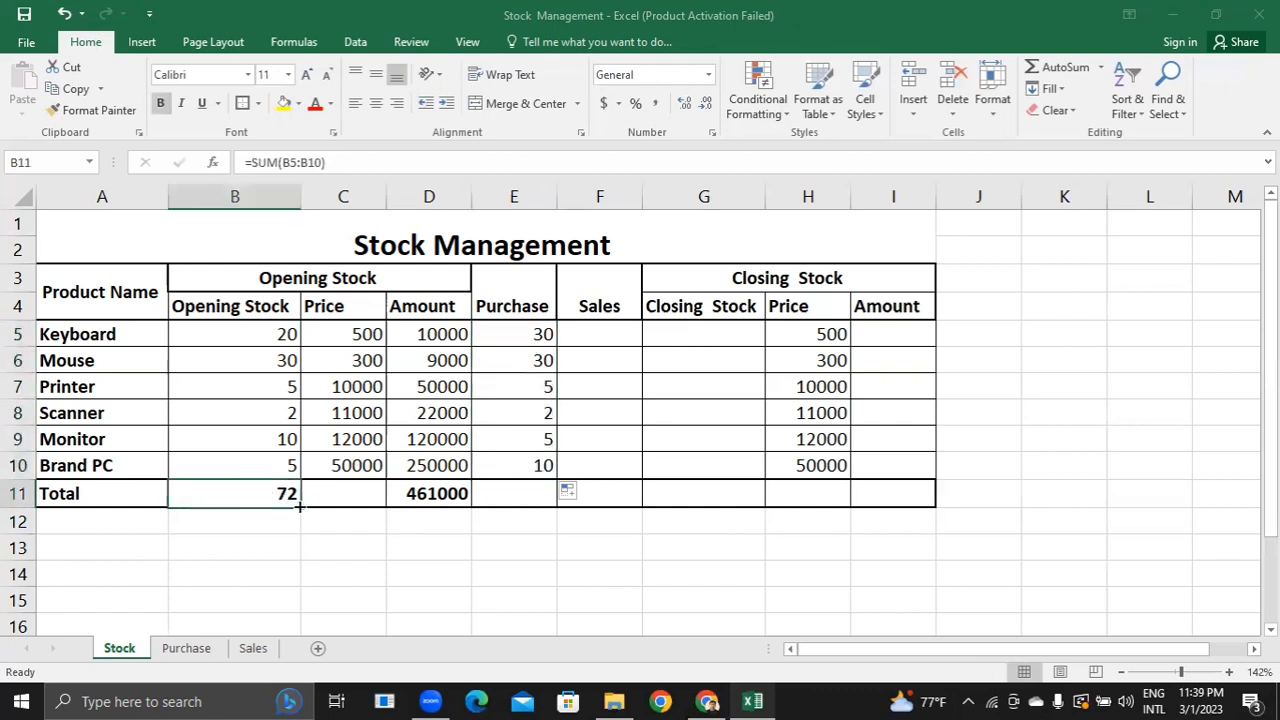
left_click_drag(297, 507, 1018, 500)
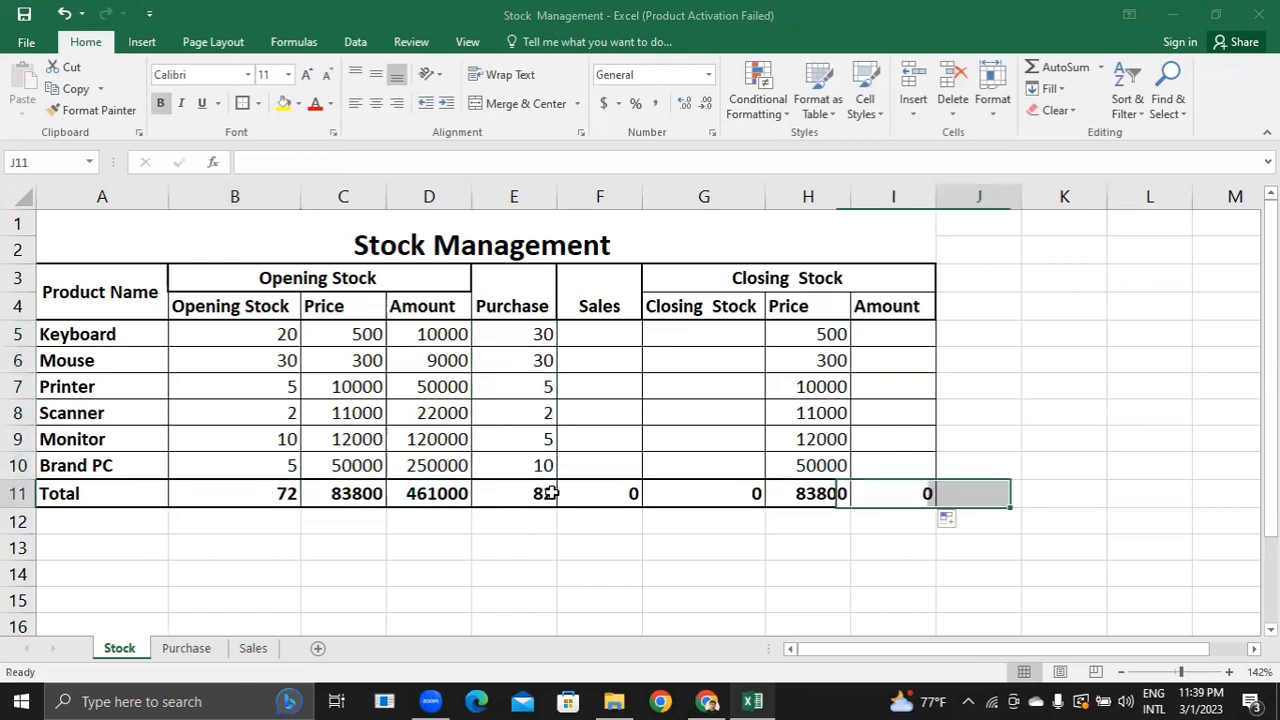
left_click(549, 493)
- Toggle bold off for the Total row A10:L10 on the Purchase sheet
left_click(193, 650)
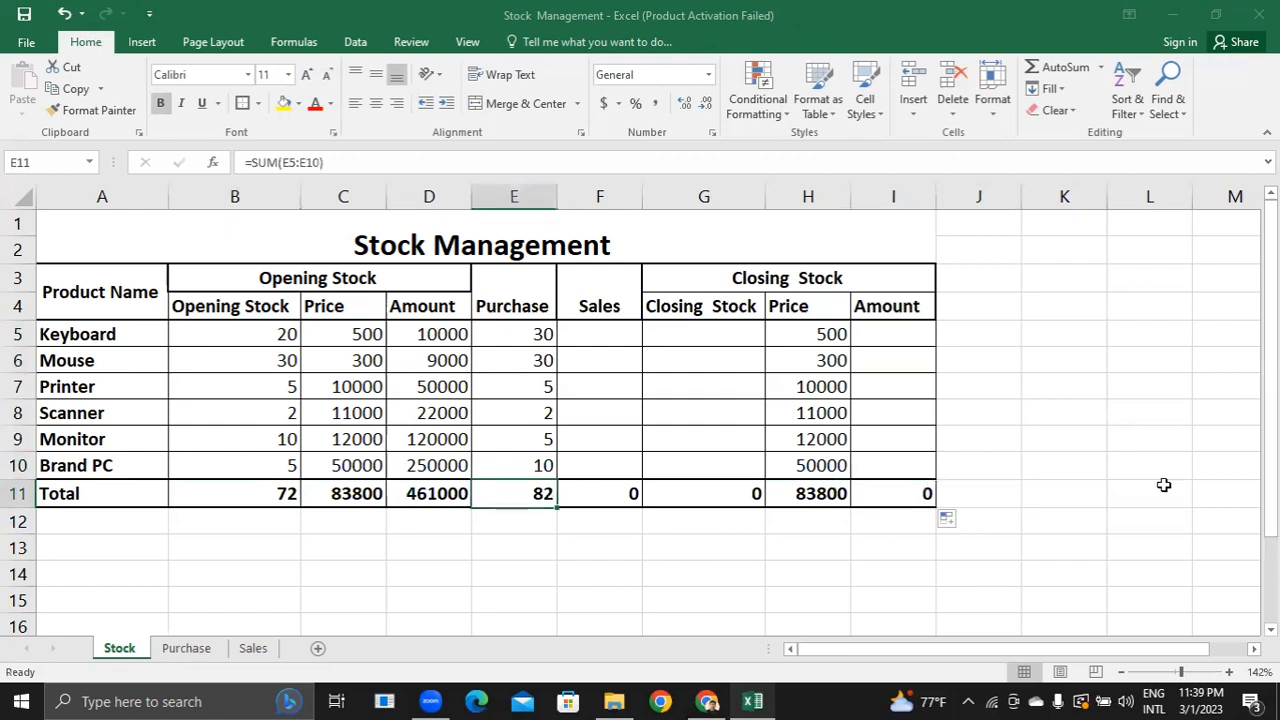
left_click(1096, 487)
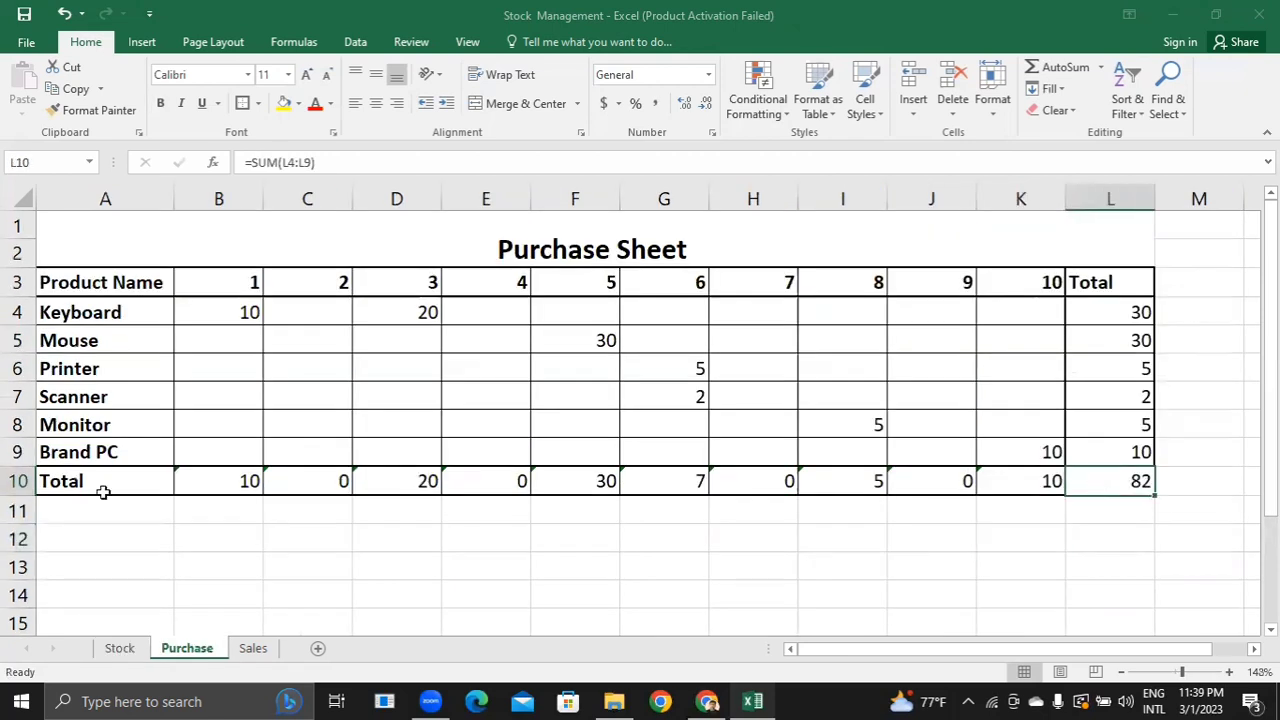
left_click_drag(143, 484, 1103, 476)
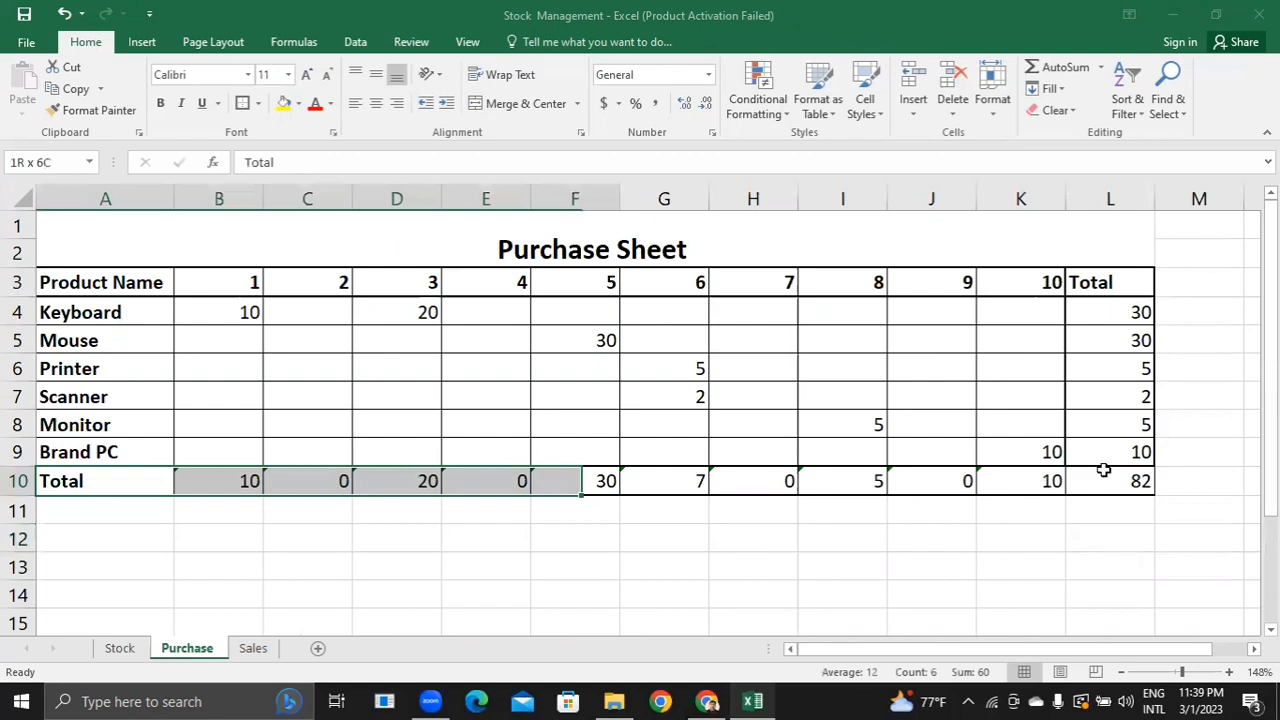
left_click(162, 104)
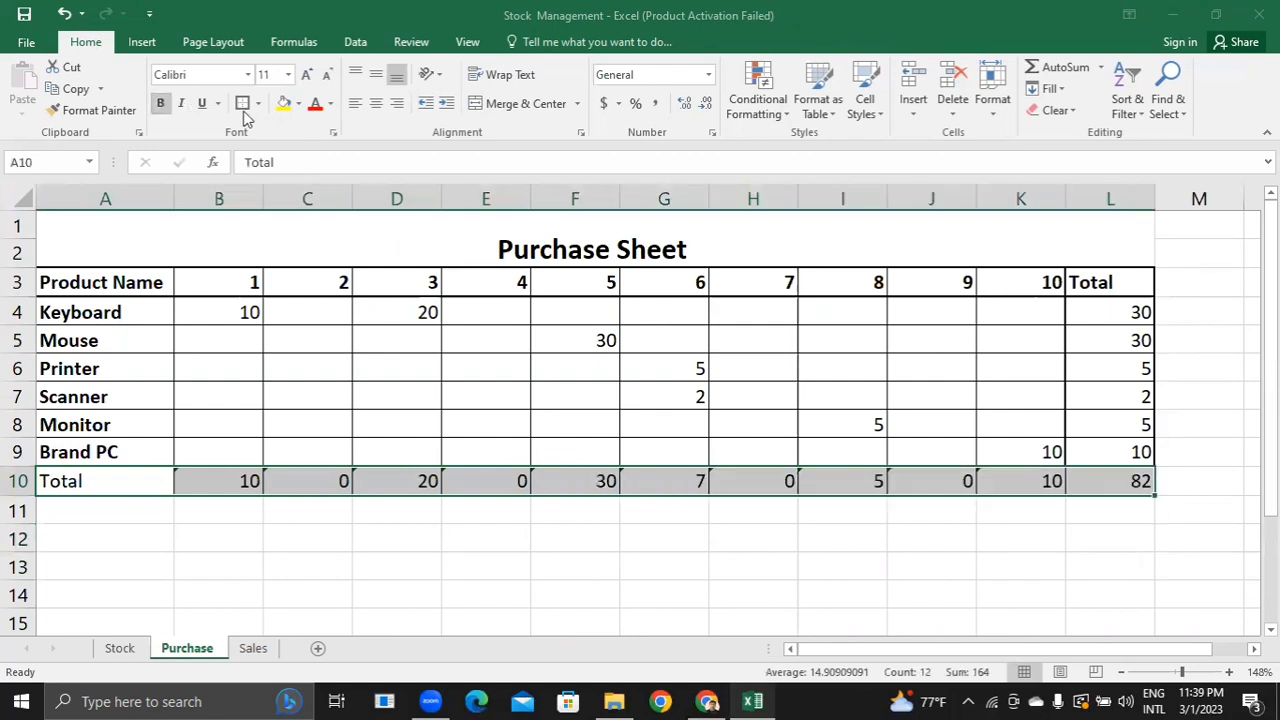
left_click(776, 541)
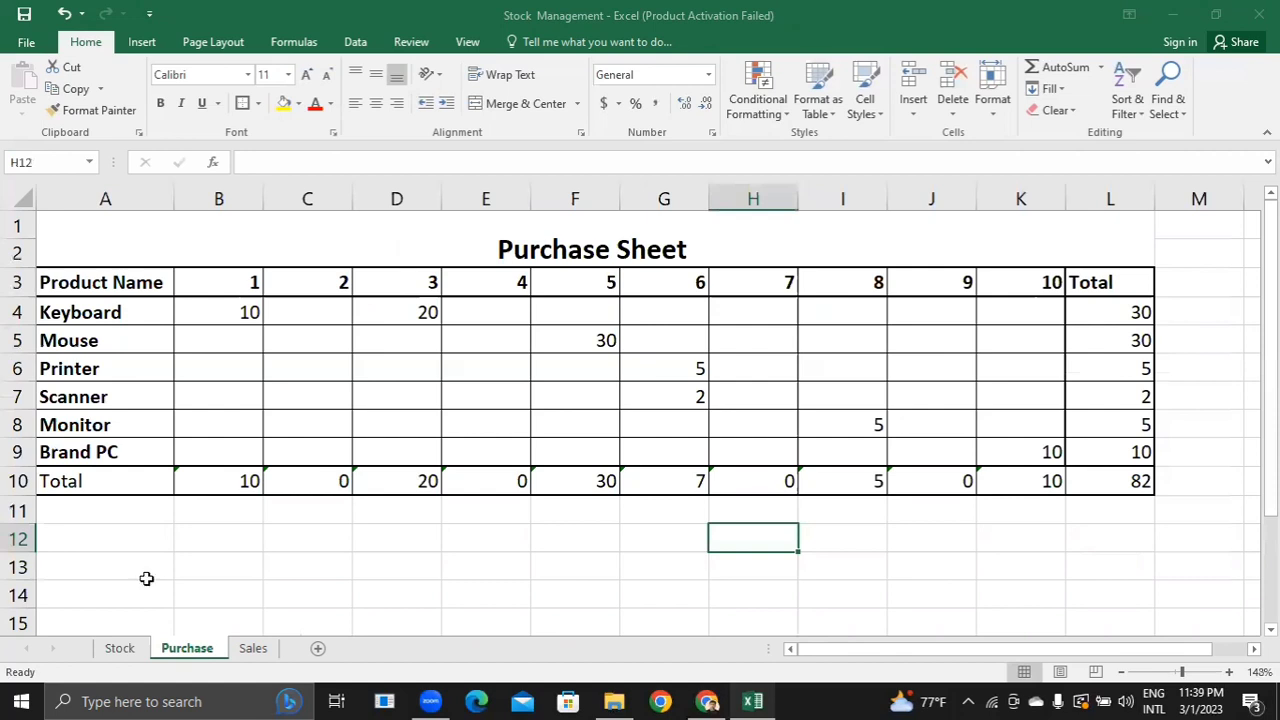
- Link the Keyboard sales cell F5 on the Stock sheet to total L4 on the Sales sheet and fill the formula down through F10
key("ctrl+Page_Up")
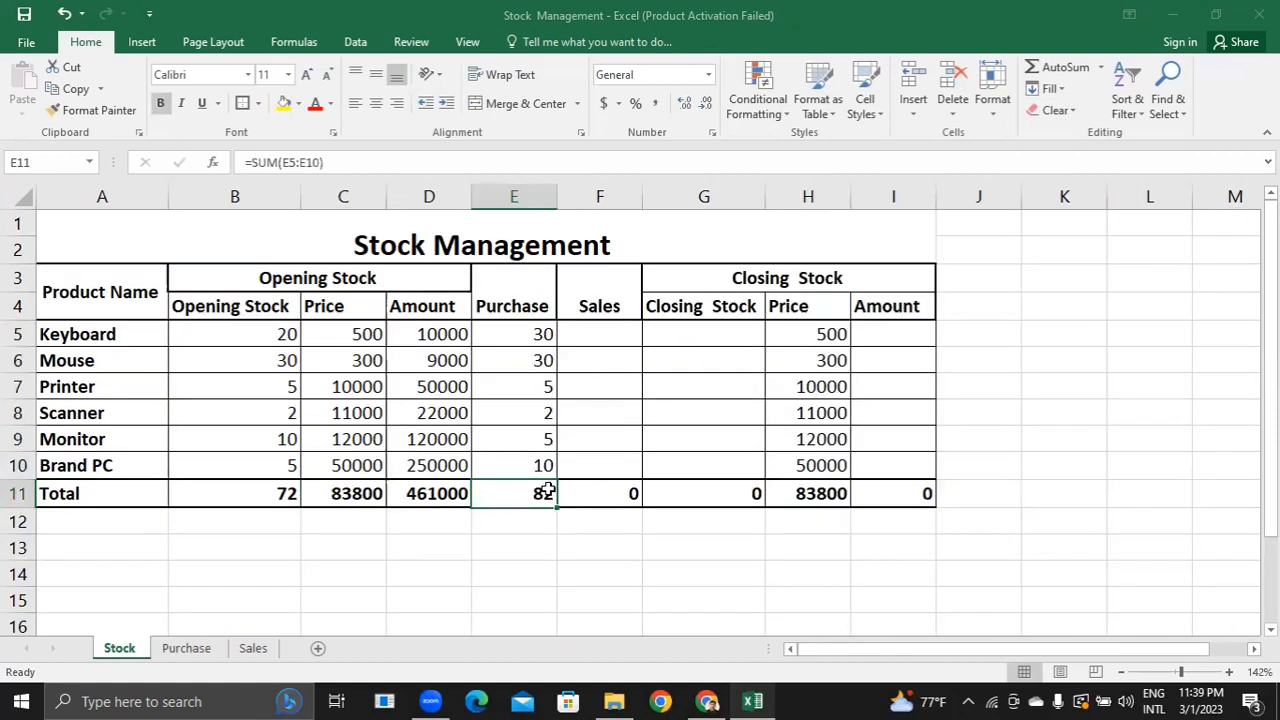
left_click(254, 648)
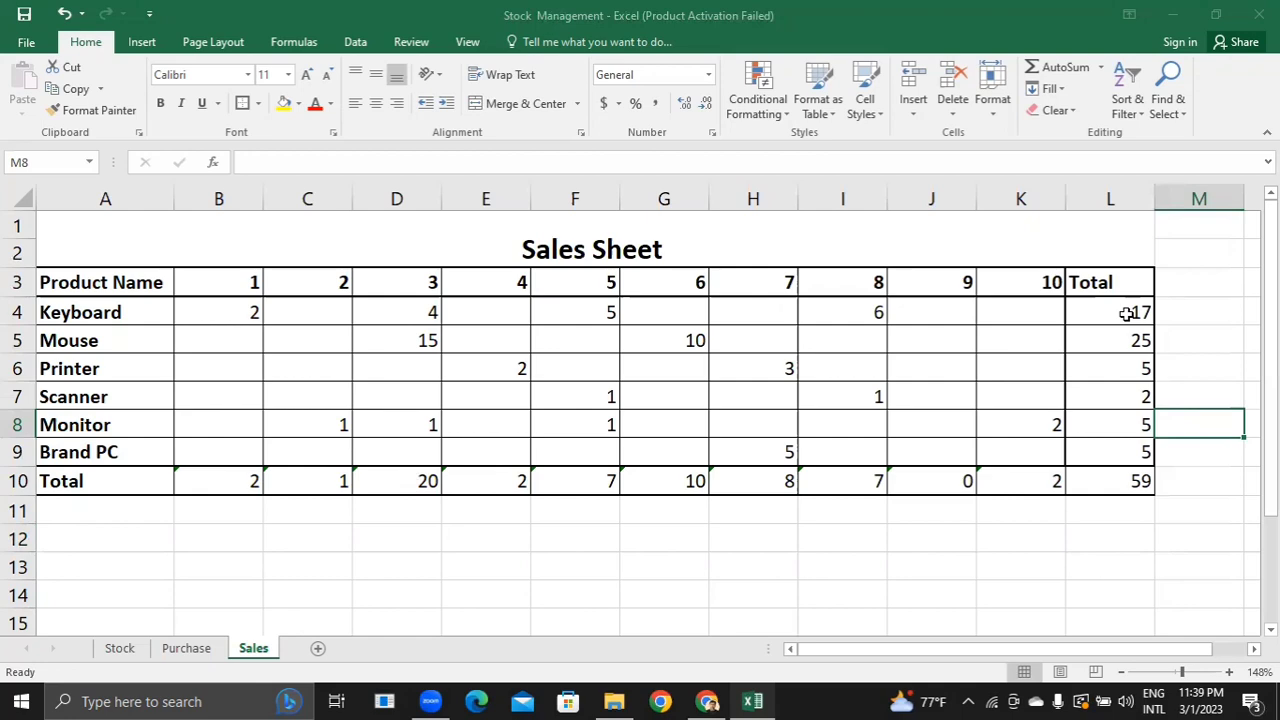
left_click(132, 645)
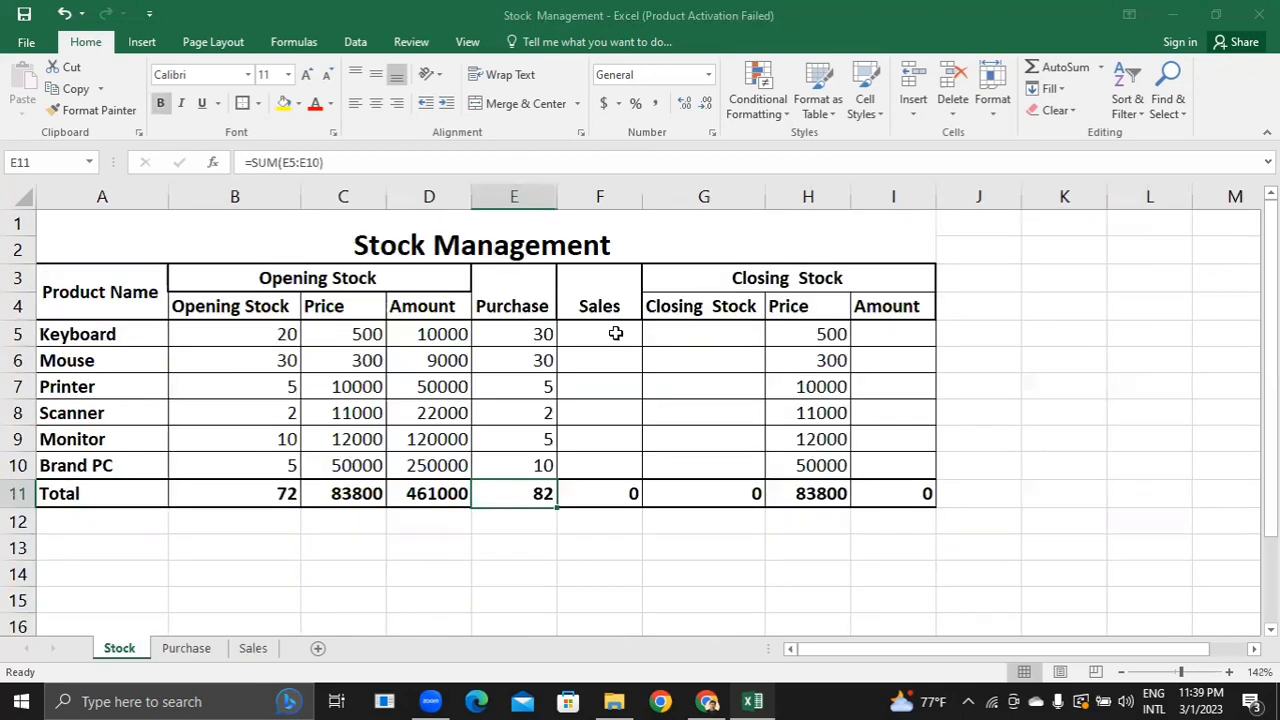
left_click(615, 333)
type("=")
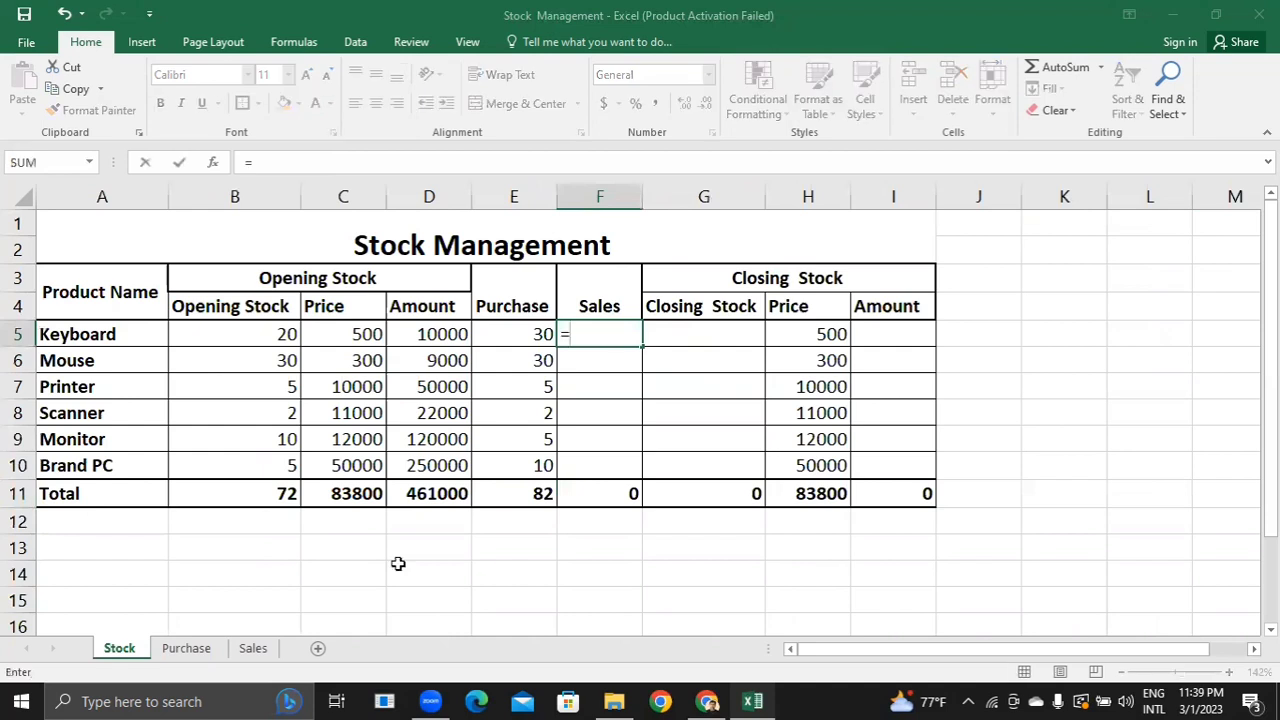
left_click(253, 648)
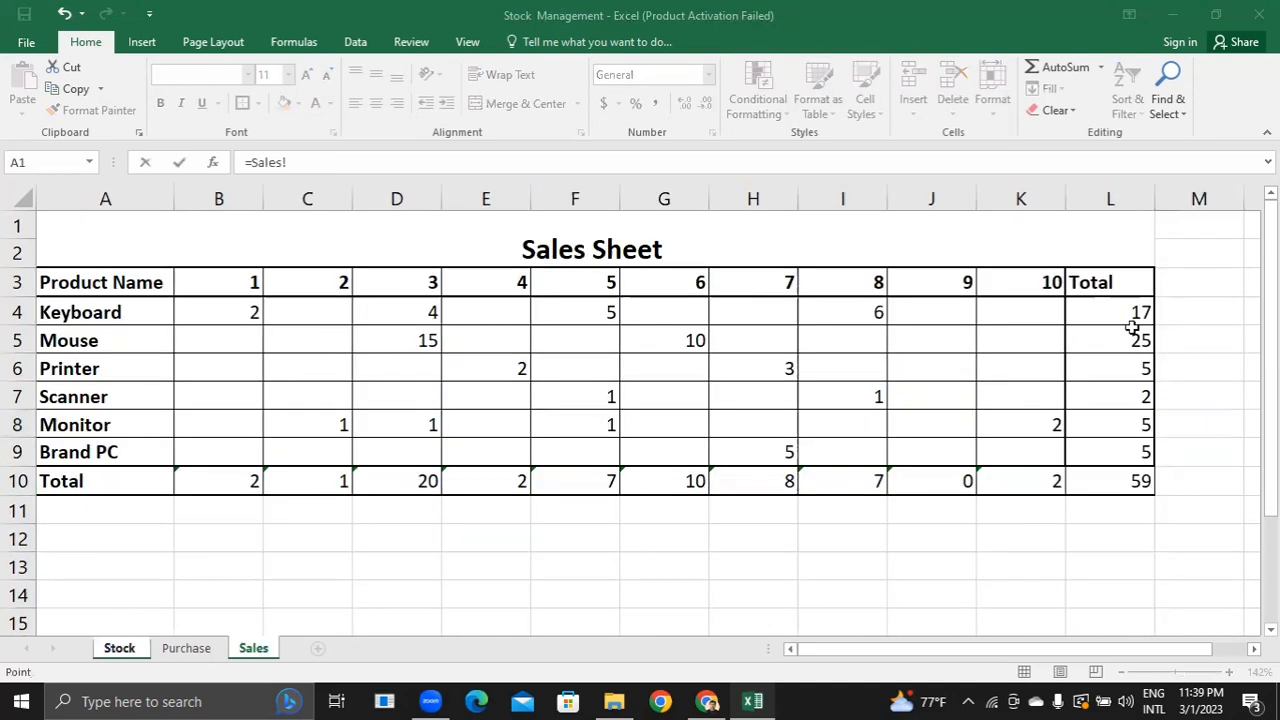
left_click(1110, 313)
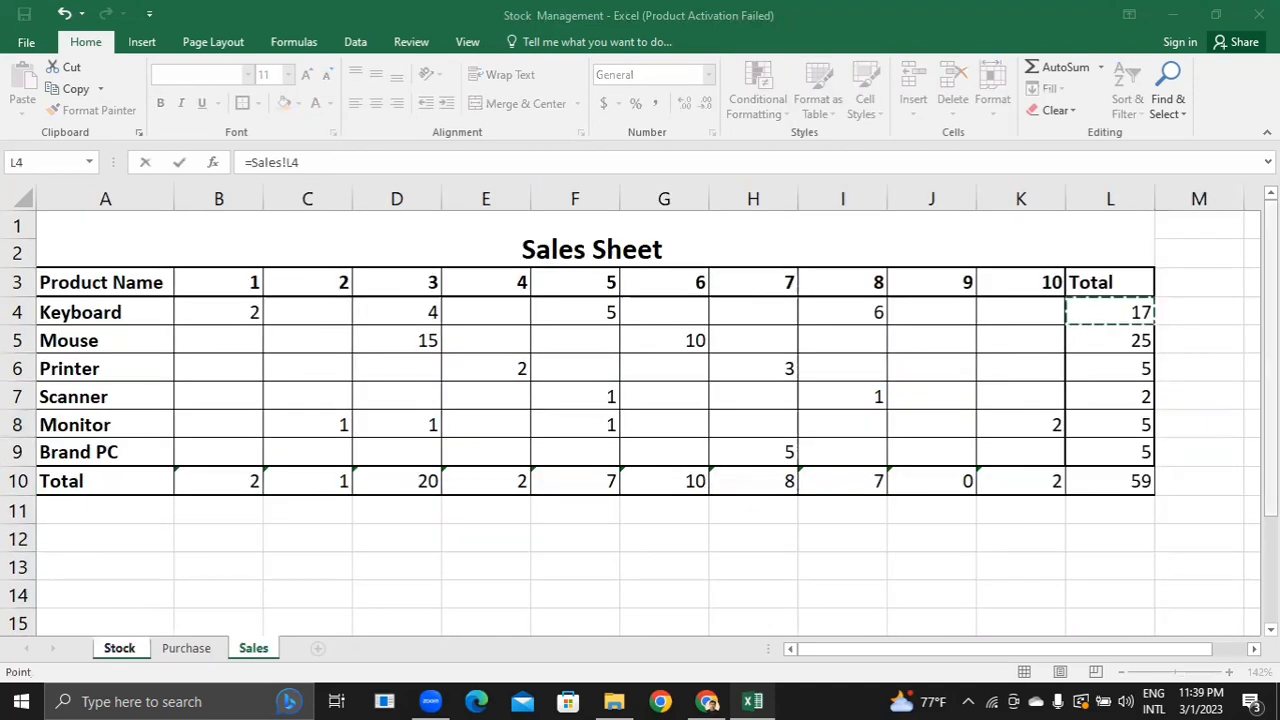
key("Return")
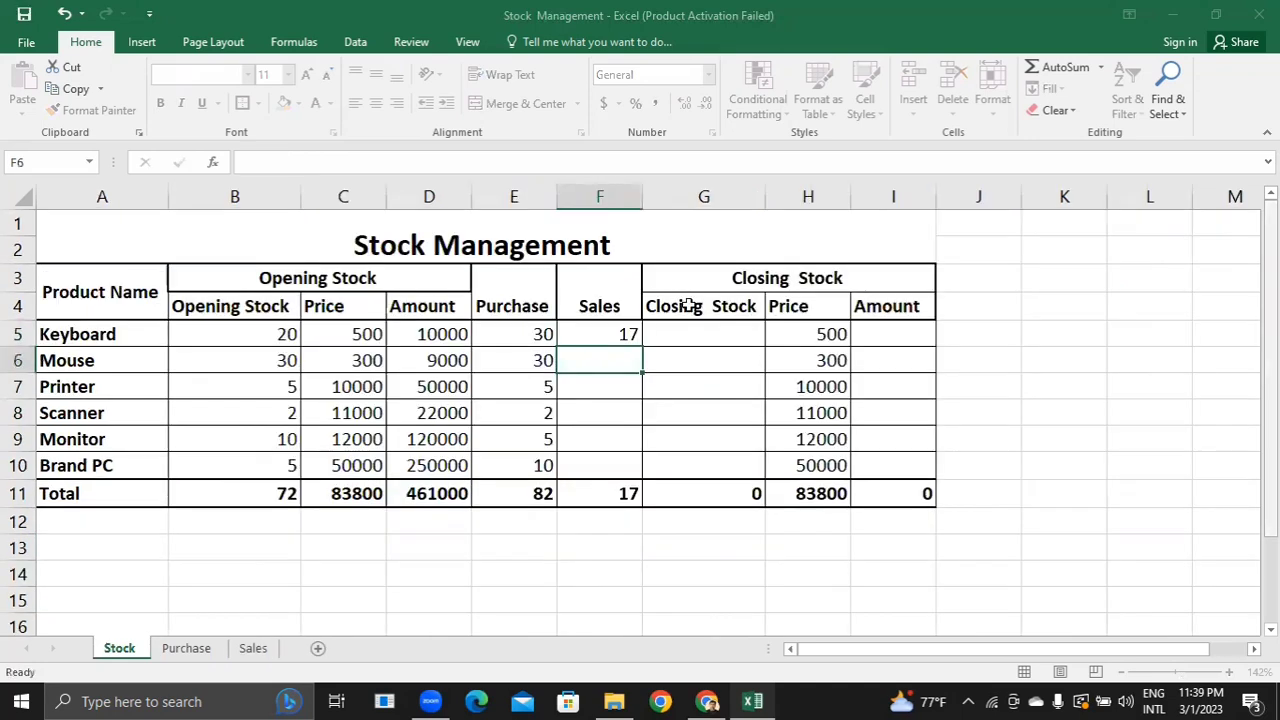
left_click(590, 333)
left_click_drag(645, 346, 650, 477)
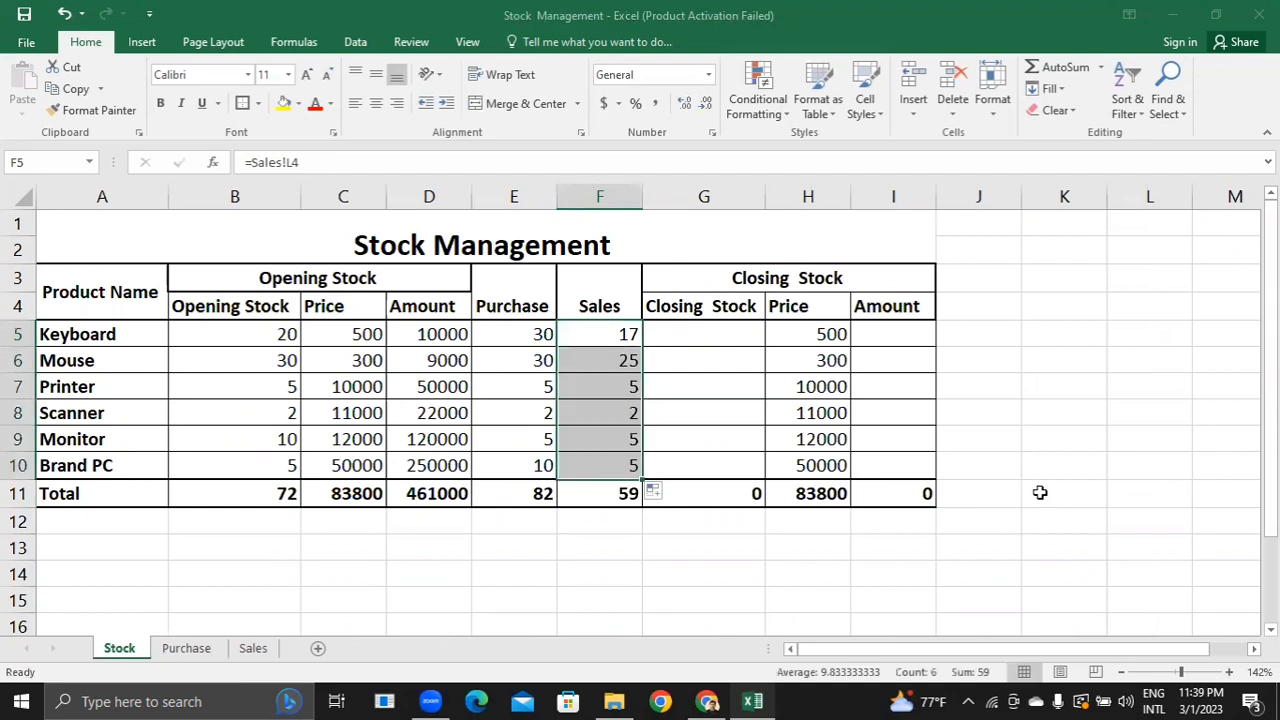
- Enter 10 for Keyboard in cell K4 of the Purchase sheet
left_click(190, 649)
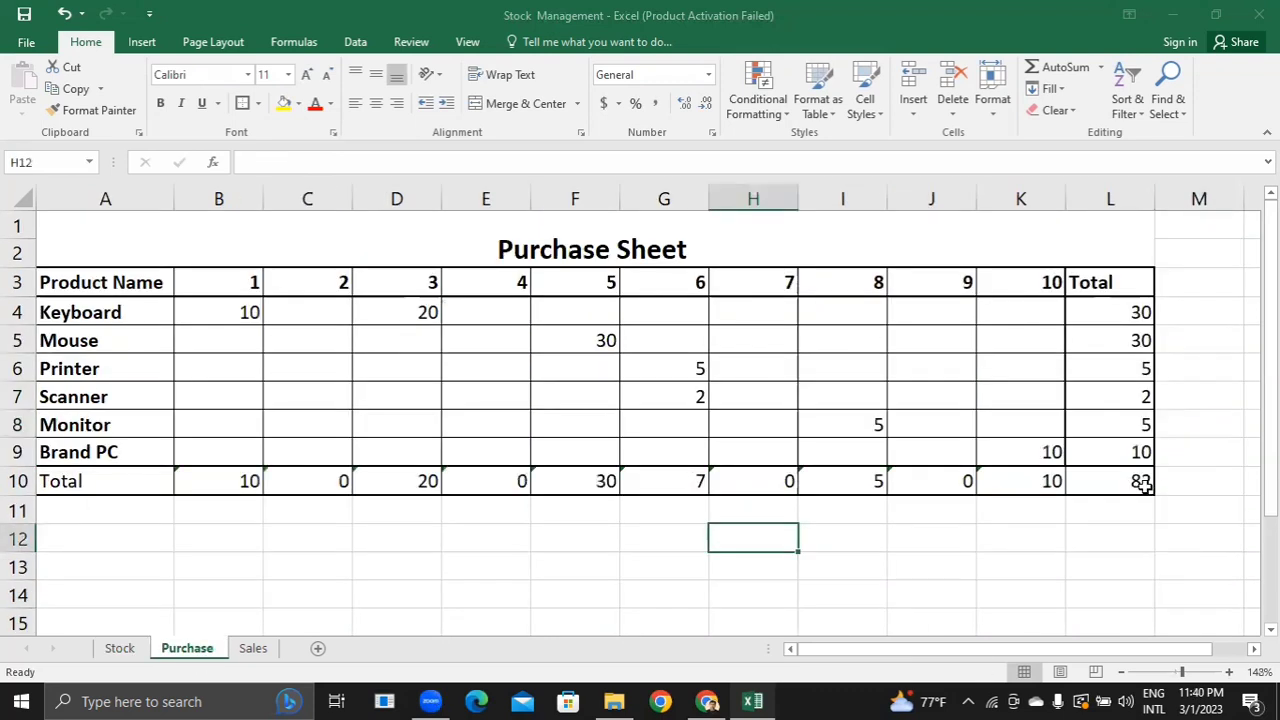
left_click(775, 445)
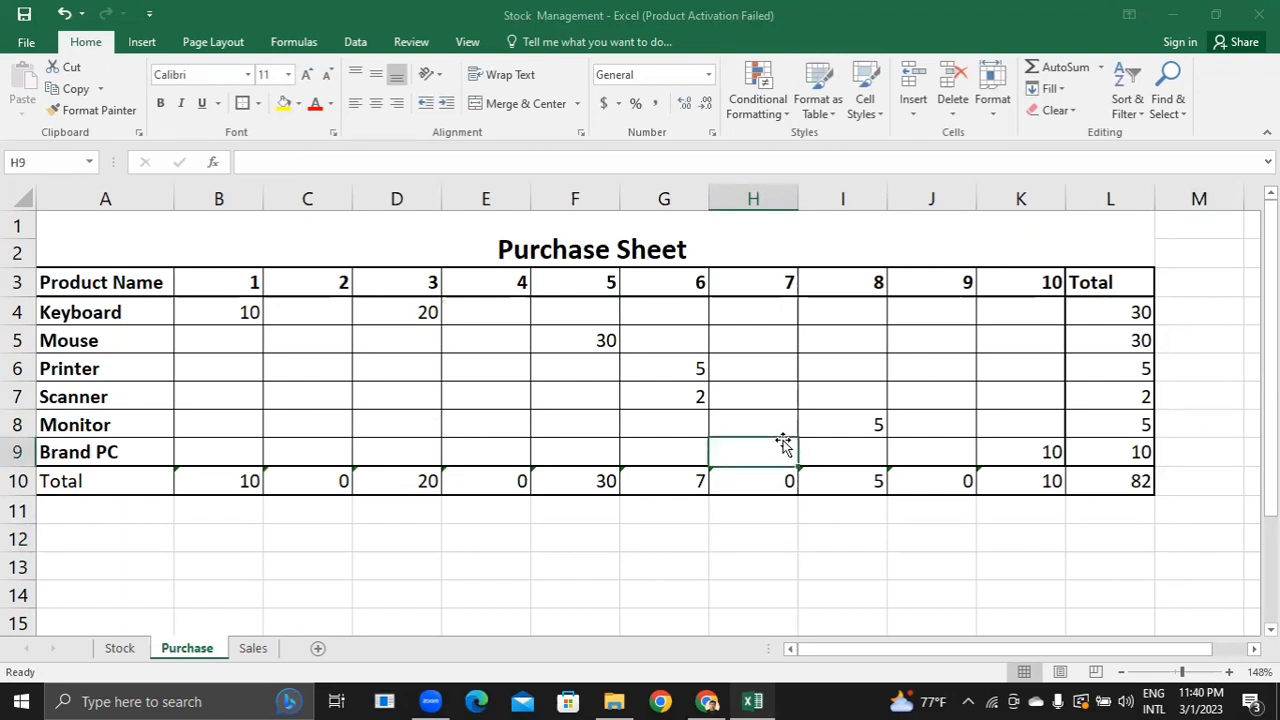
key("Right")
key("Right")
key("Up")
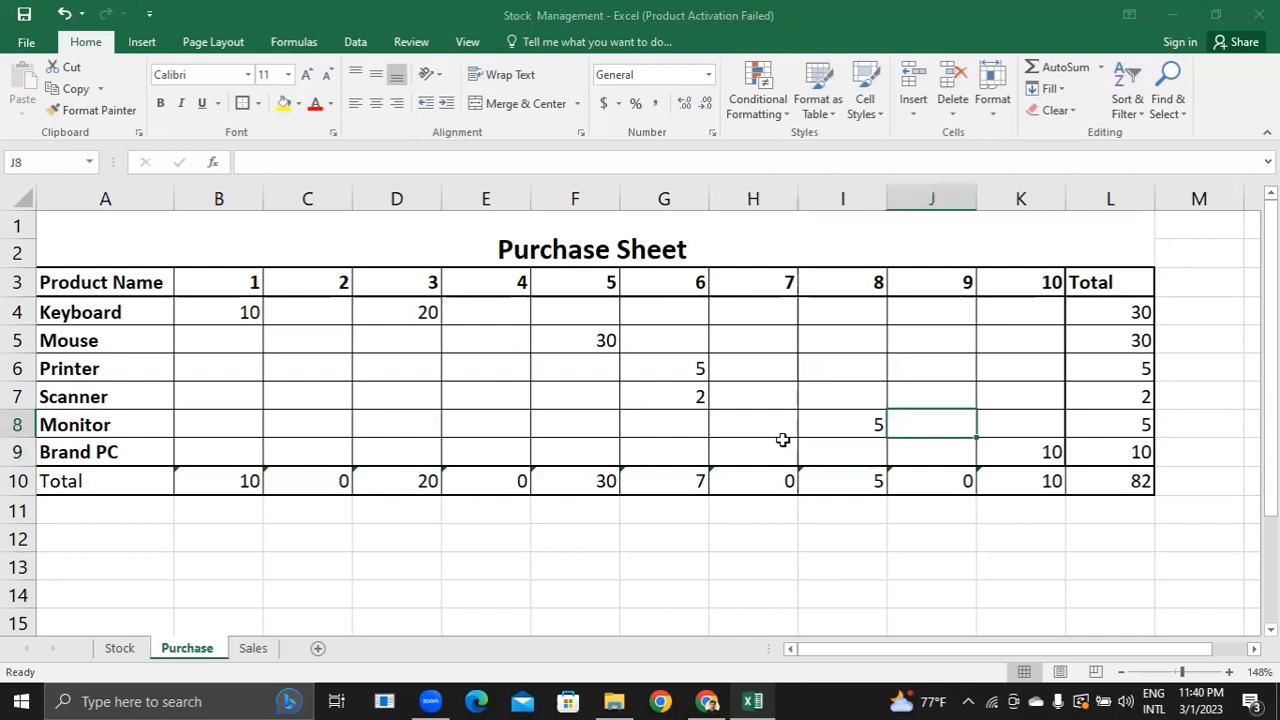
key("Right")
key("Up")
key("Up")
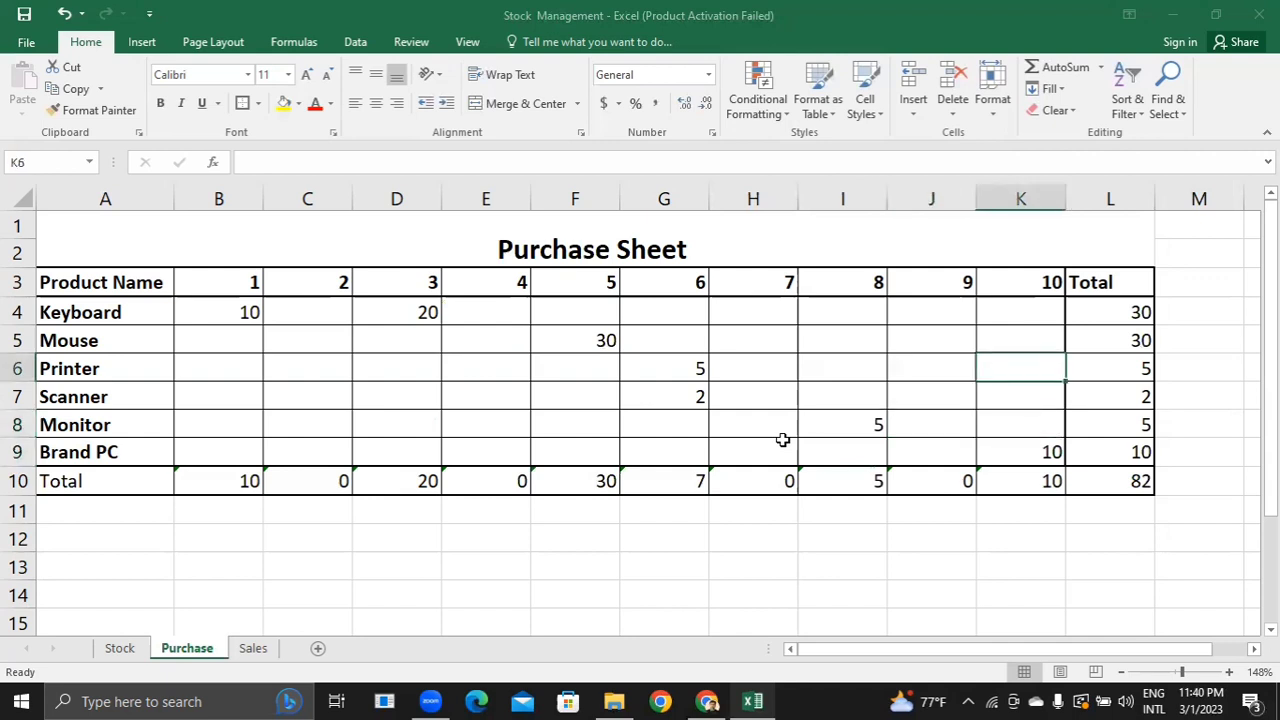
key("Up")
key("Up")
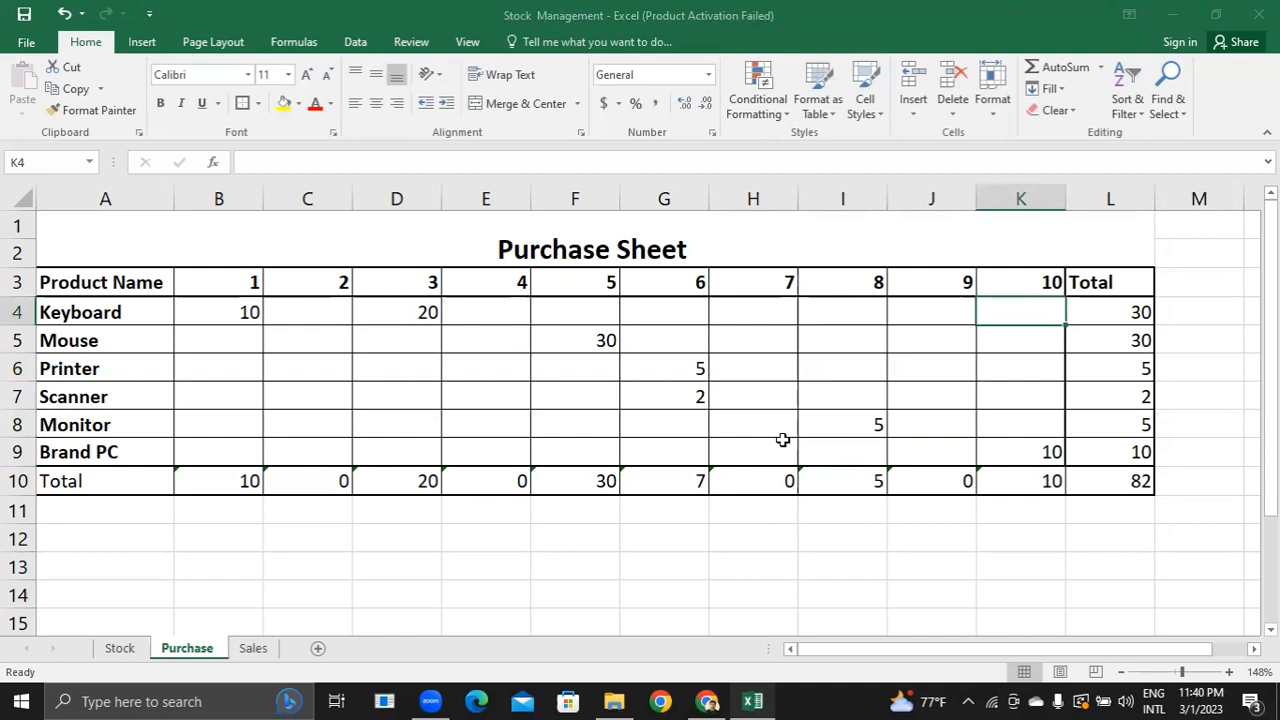
type("10")
key("Return")
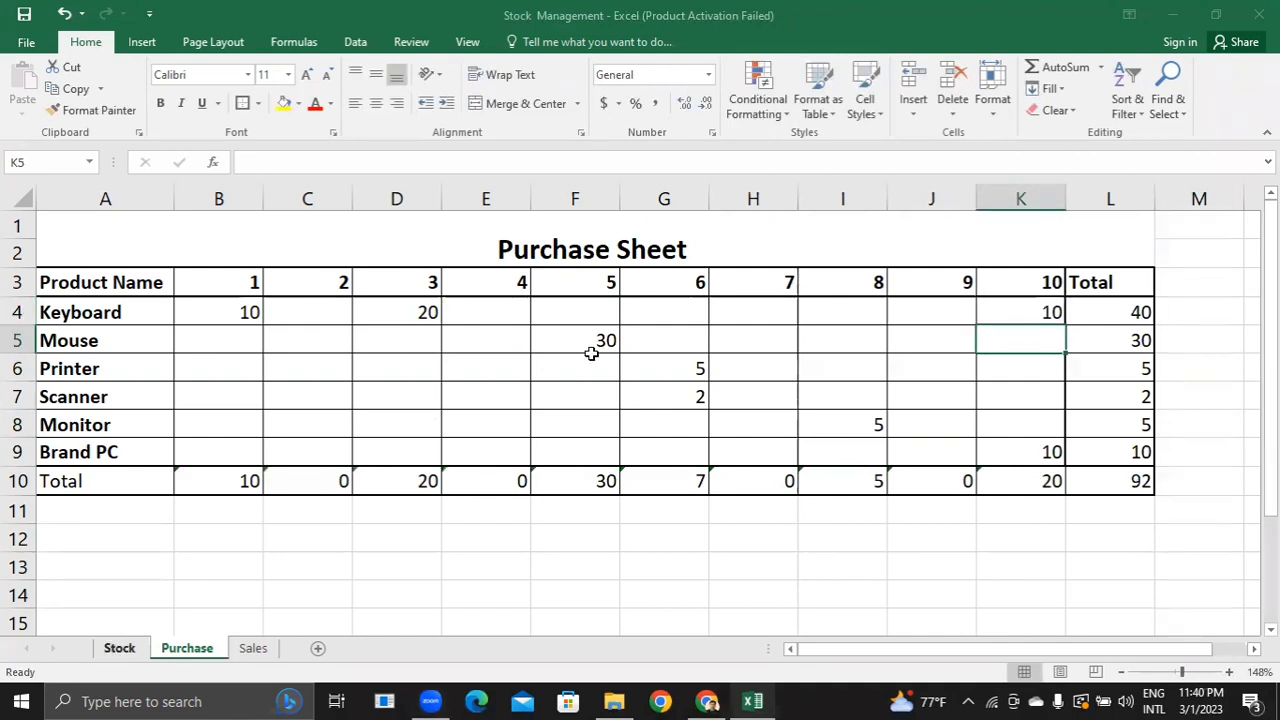
- Check the Purchase total in E11 of the Stock sheet against the Purchase sheet's totals
key("ctrl+Page_Up")
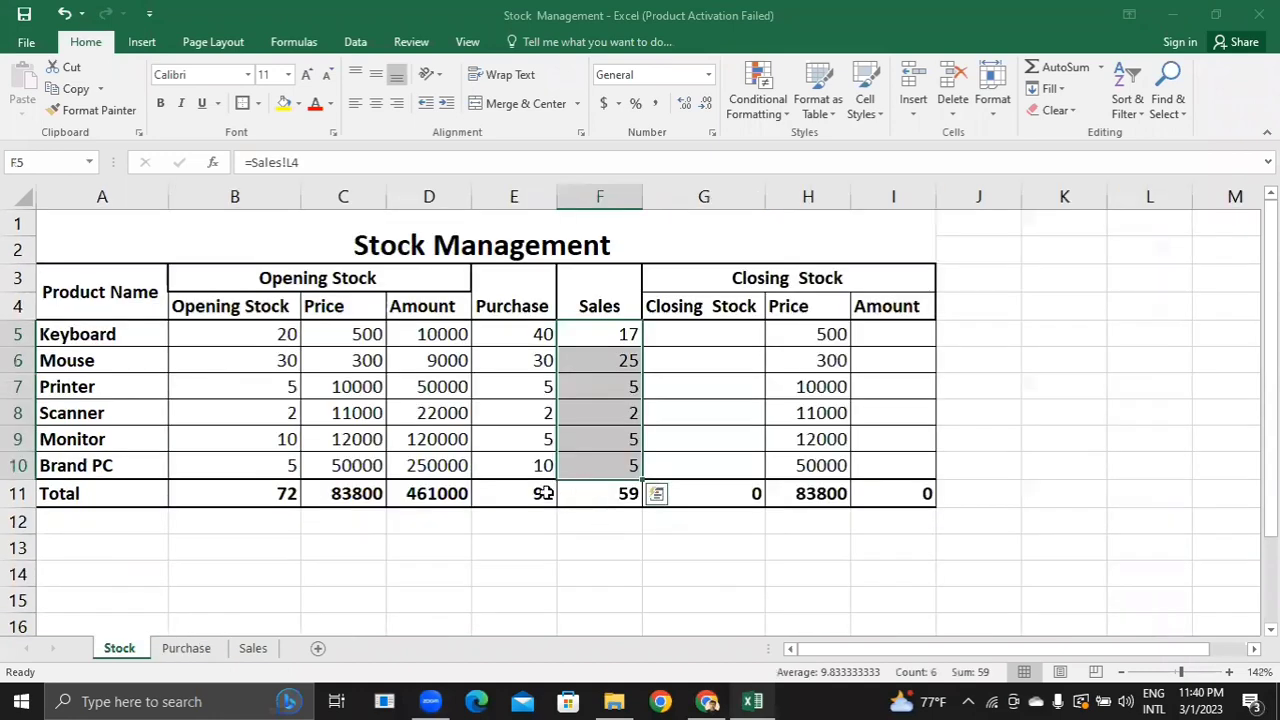
left_click(545, 493)
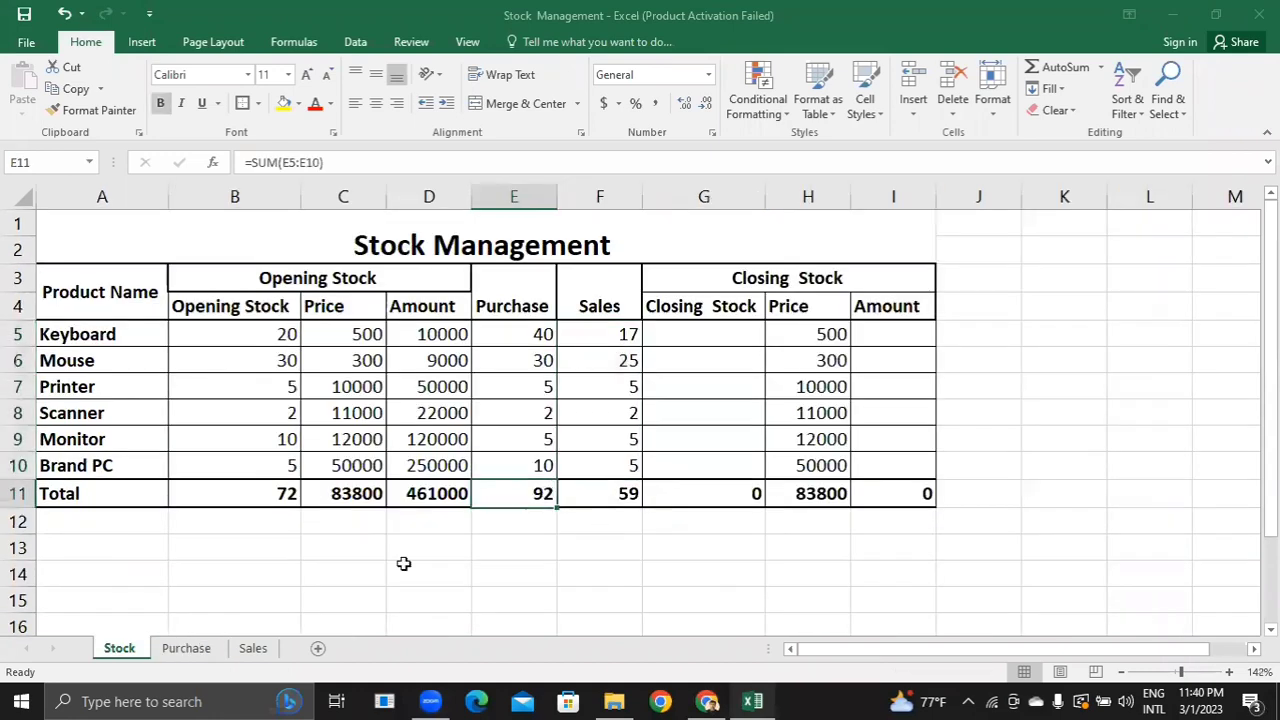
left_click(188, 648)
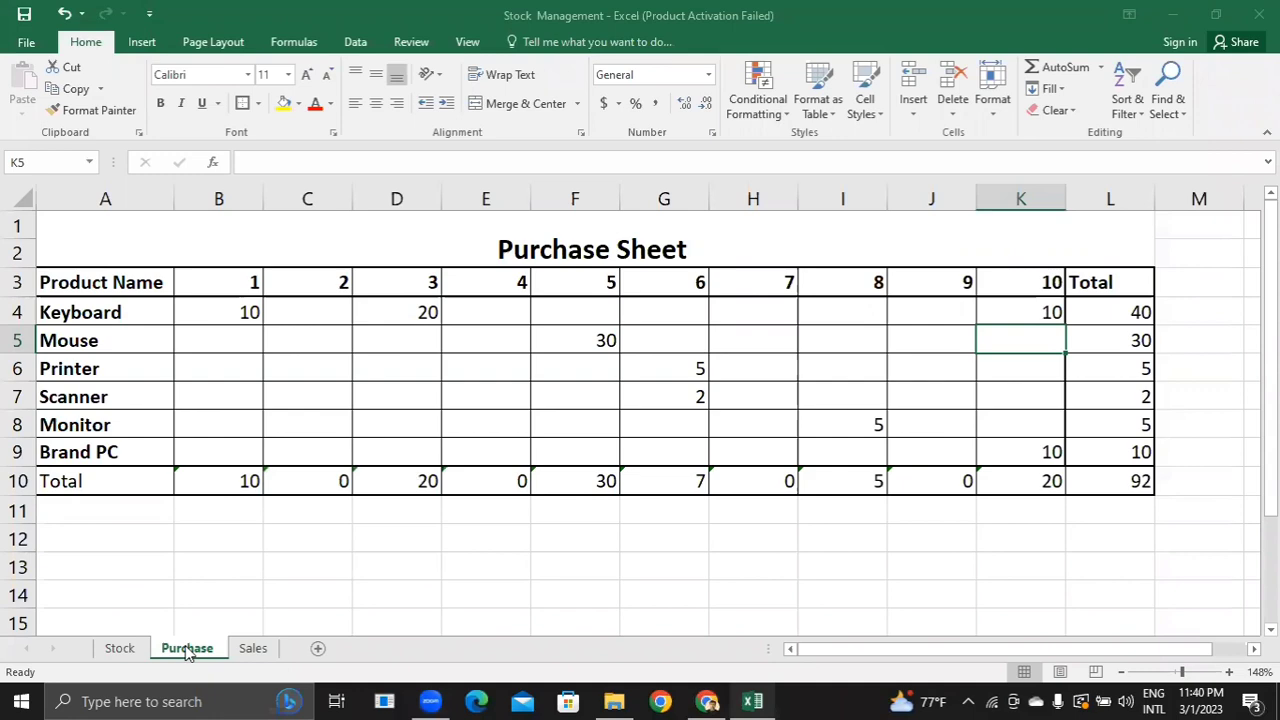
left_click(118, 648)
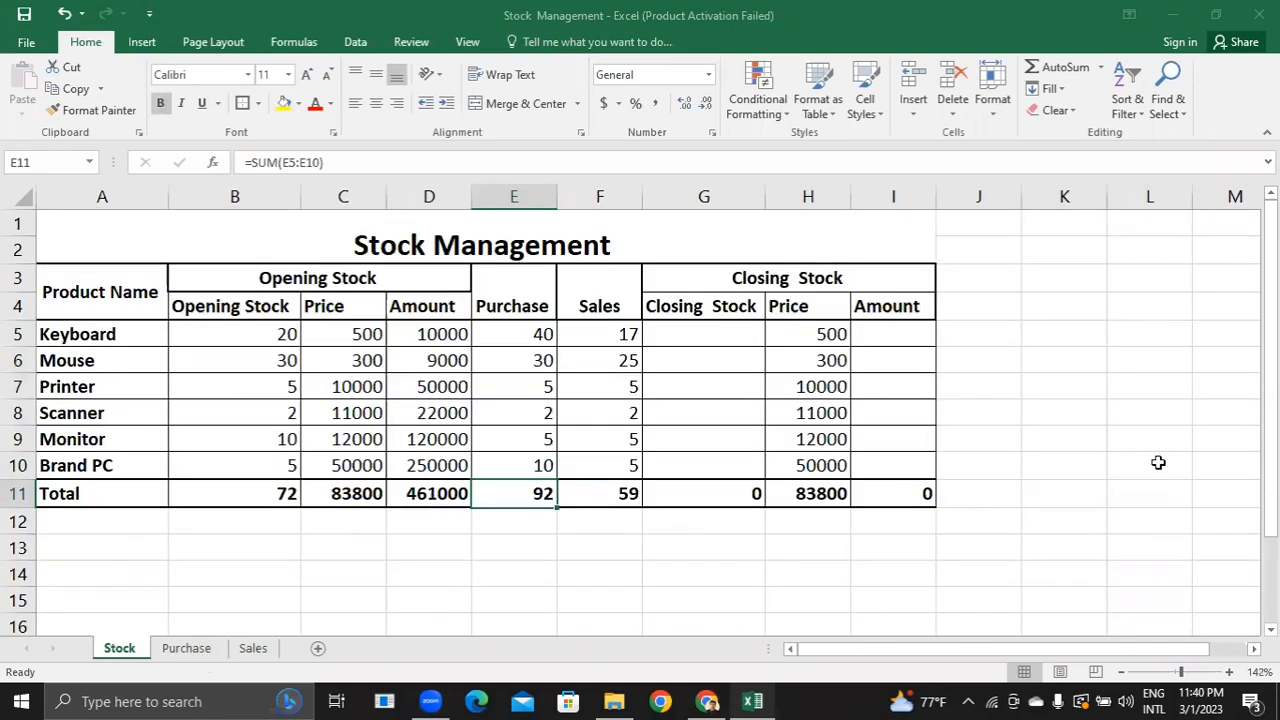
- Enter 5 for Printer in cell J6 of the Purchase sheet and return to the Stock sheet
key("ctrl+Page_Down")
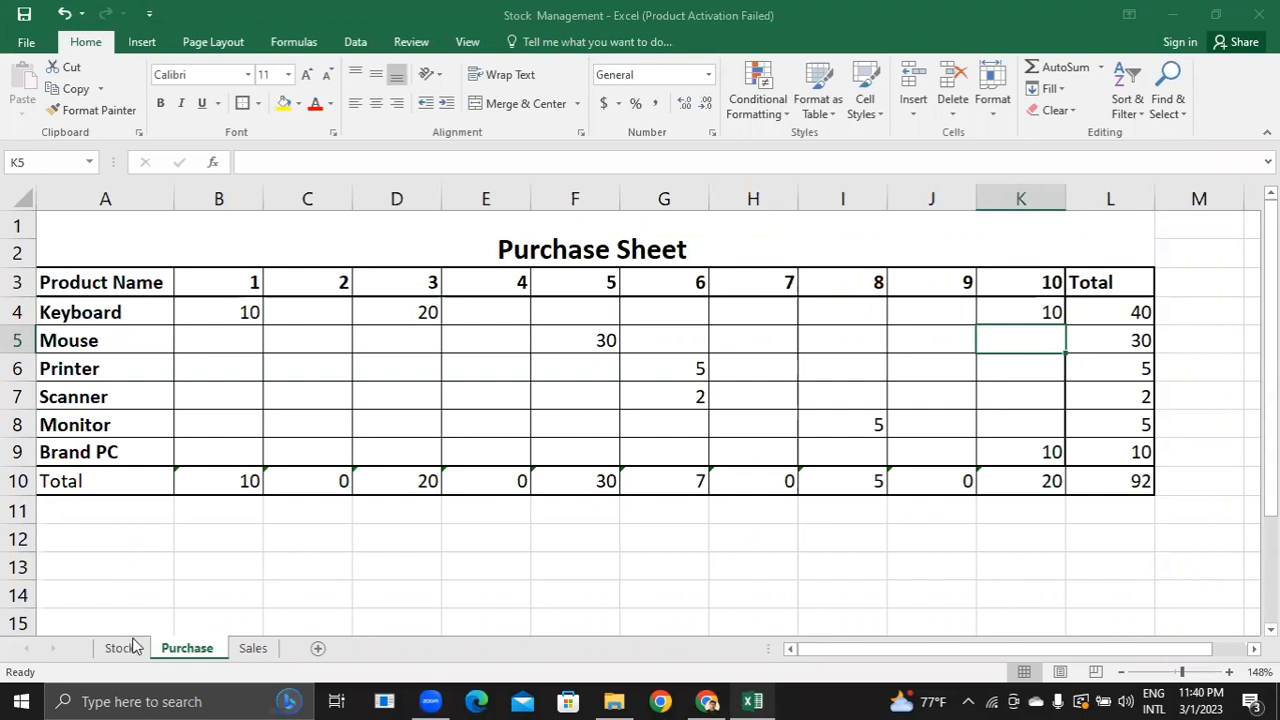
left_click(938, 364)
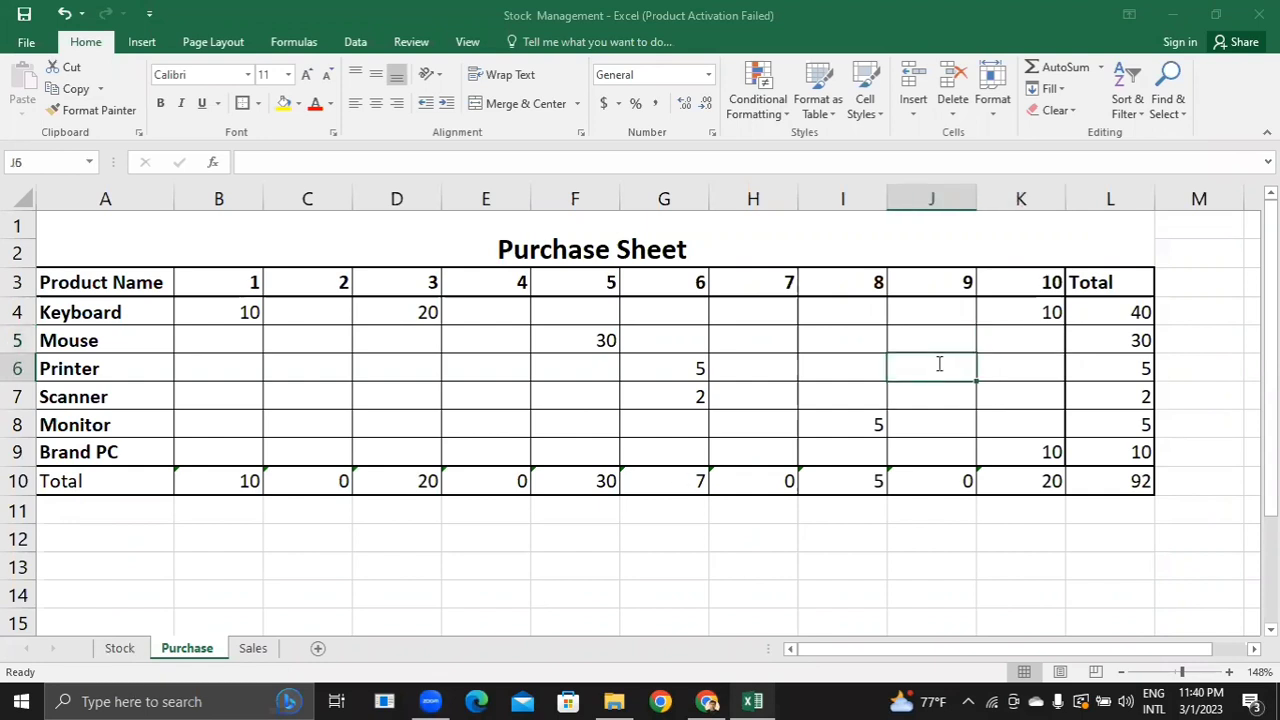
type("5")
key("Return")
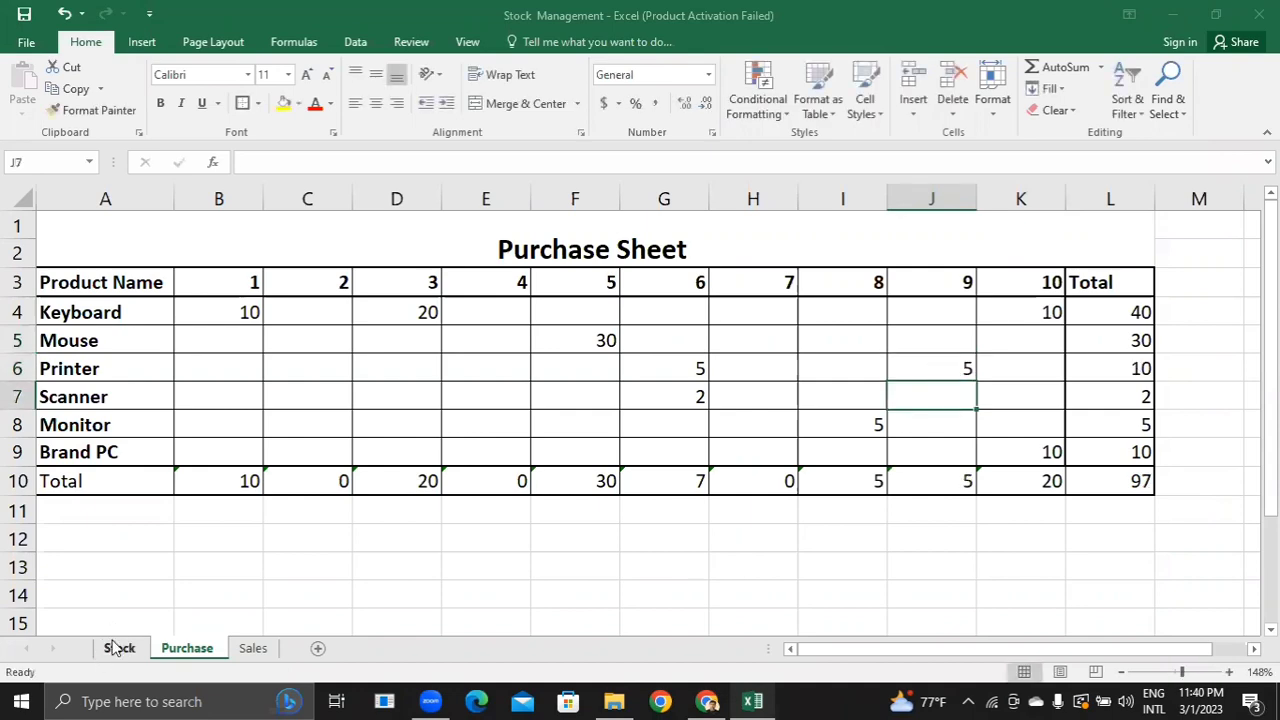
left_click(115, 648)
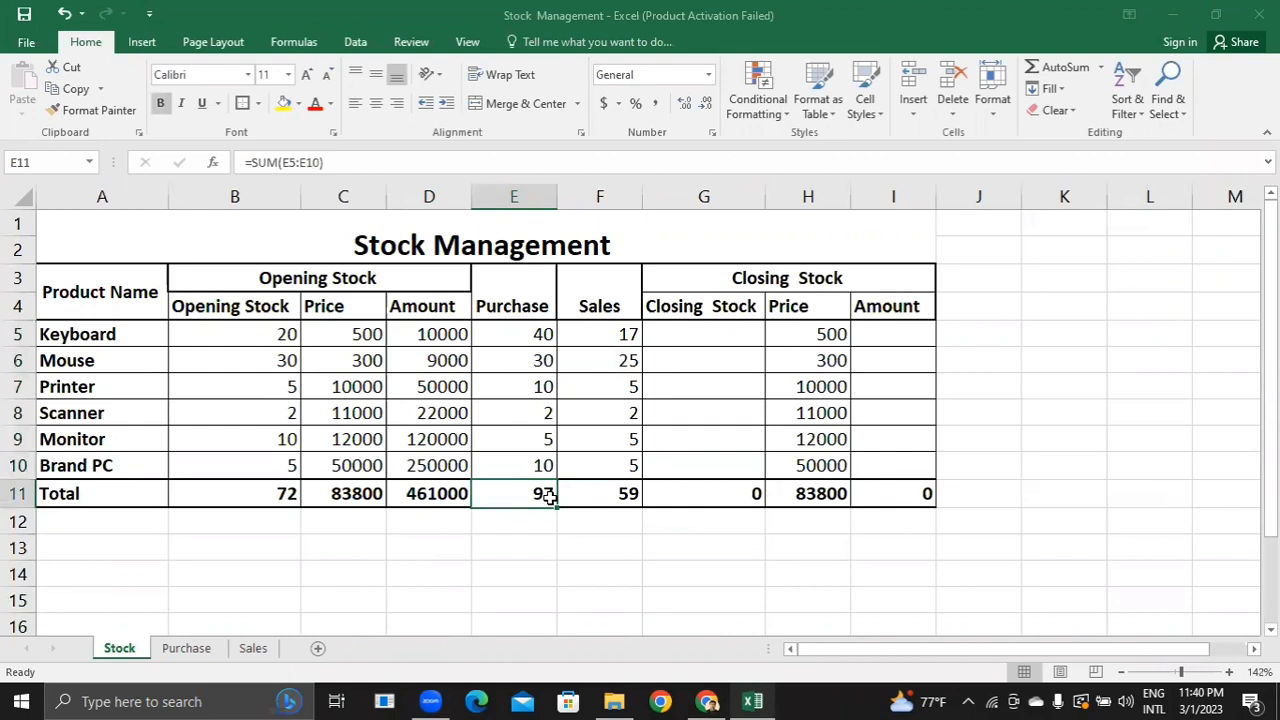
- Enter 5 for Printer in cell K6 of the Purchase sheet and check its linked cell E7 on the Stock sheet
left_click(174, 648)
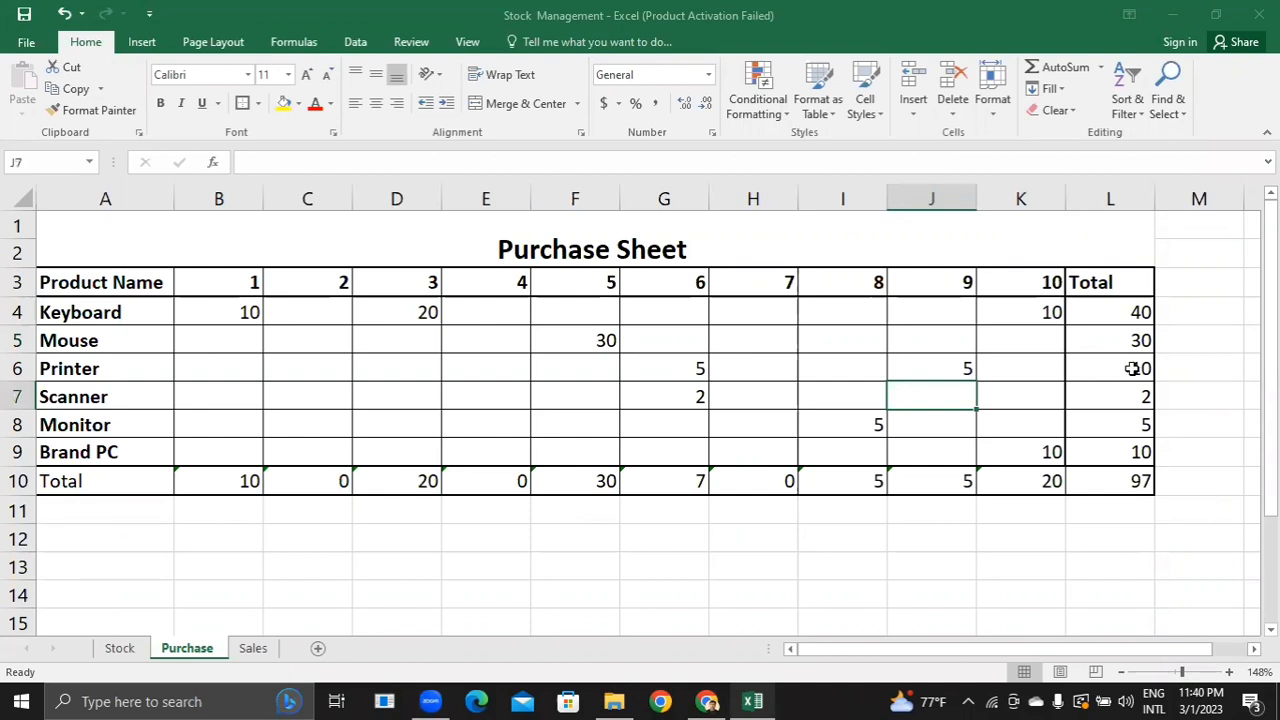
left_click(1134, 369)
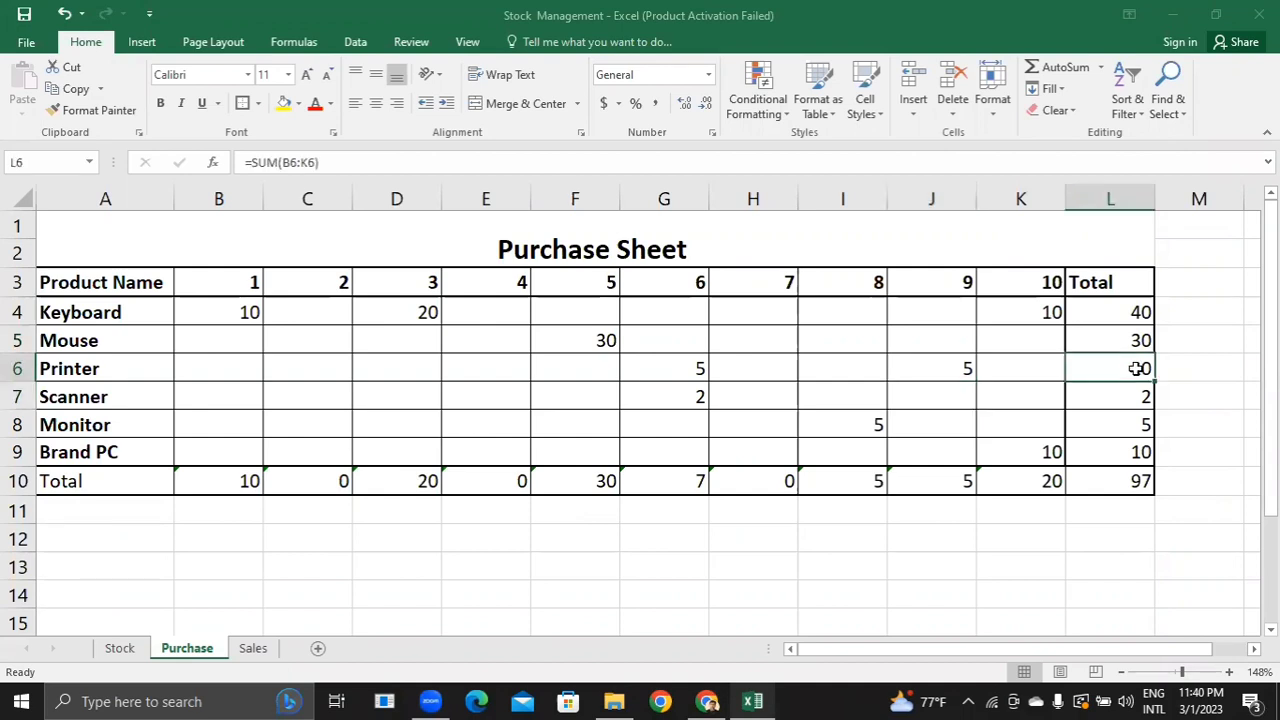
left_click(1043, 372)
type("5")
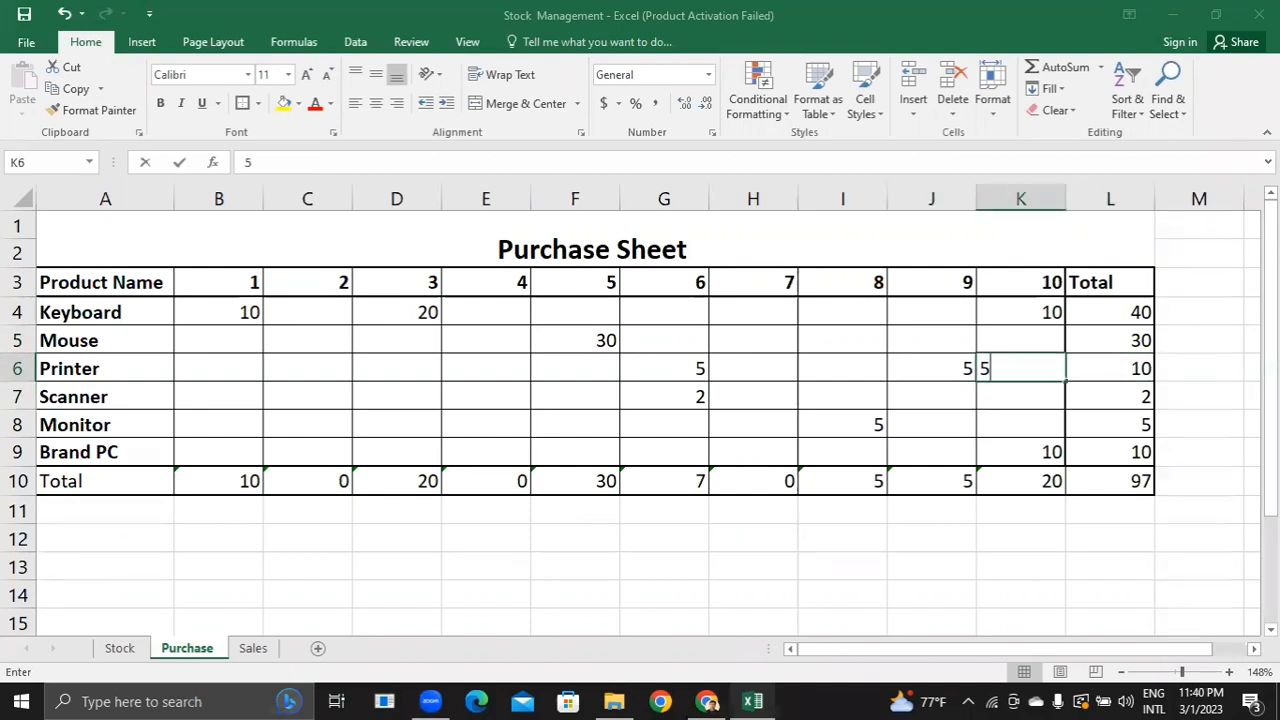
left_click(1138, 369)
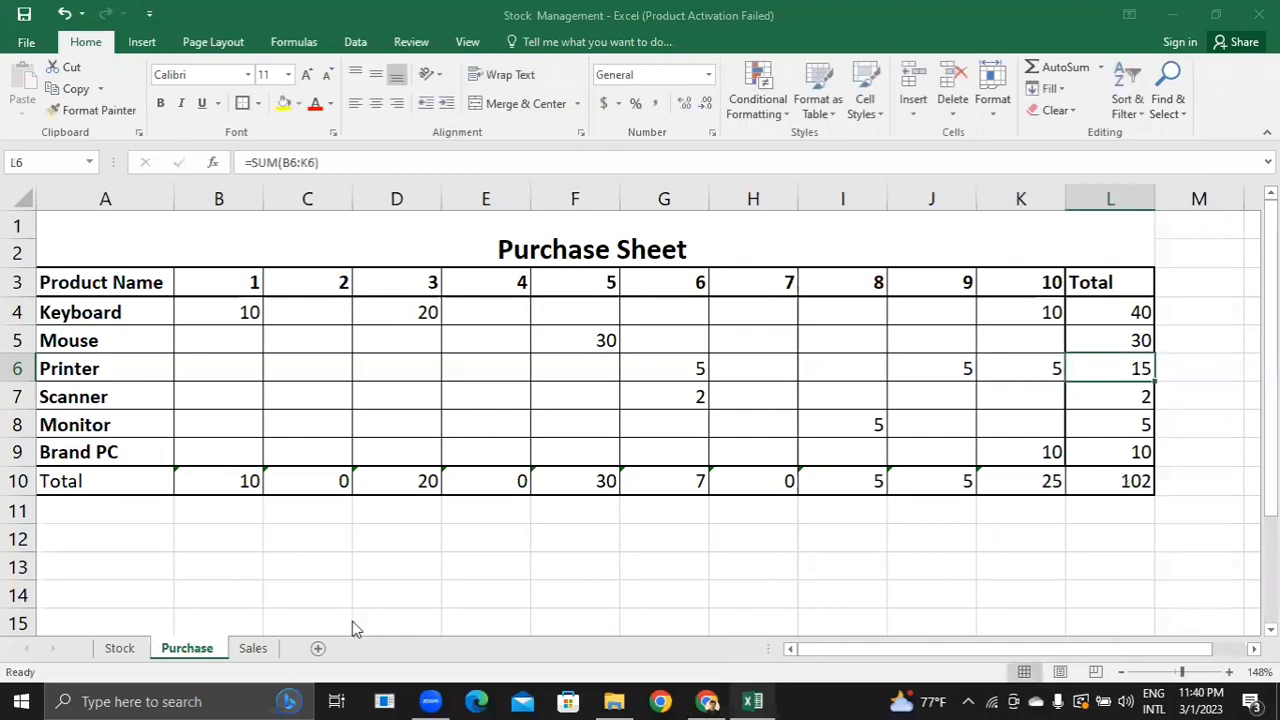
key("ctrl+Page_Up")
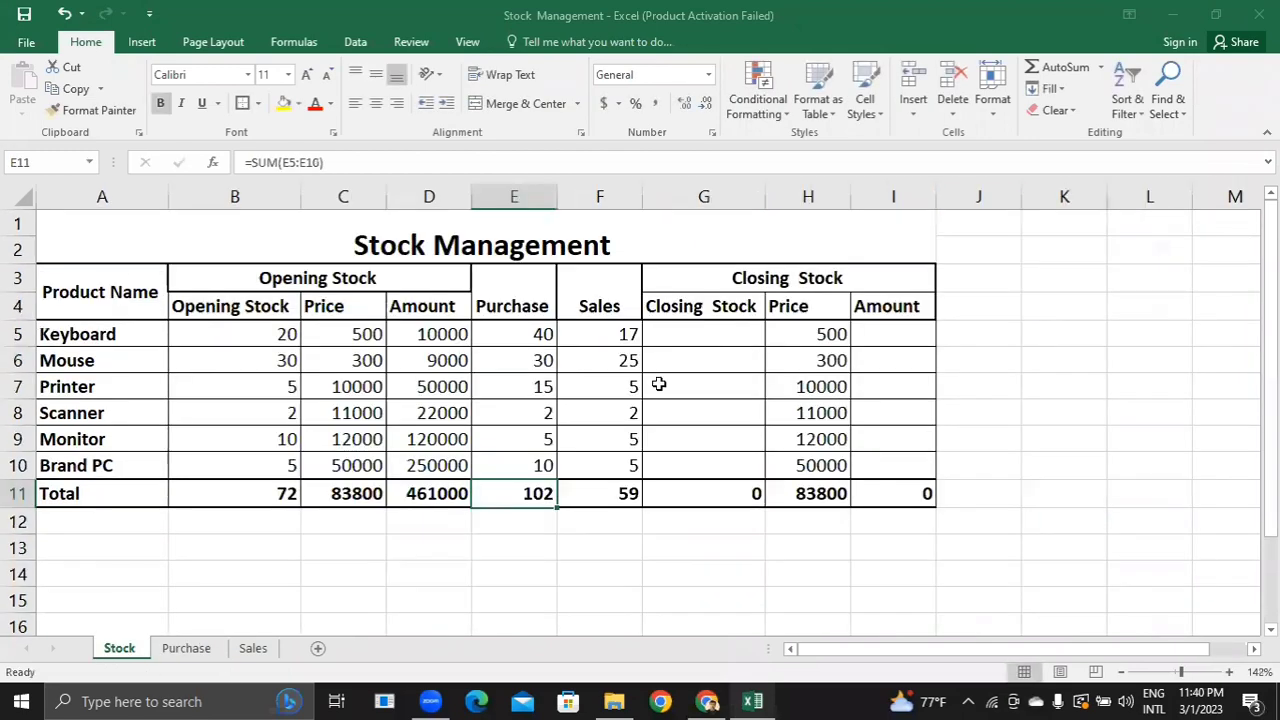
left_click(540, 385)
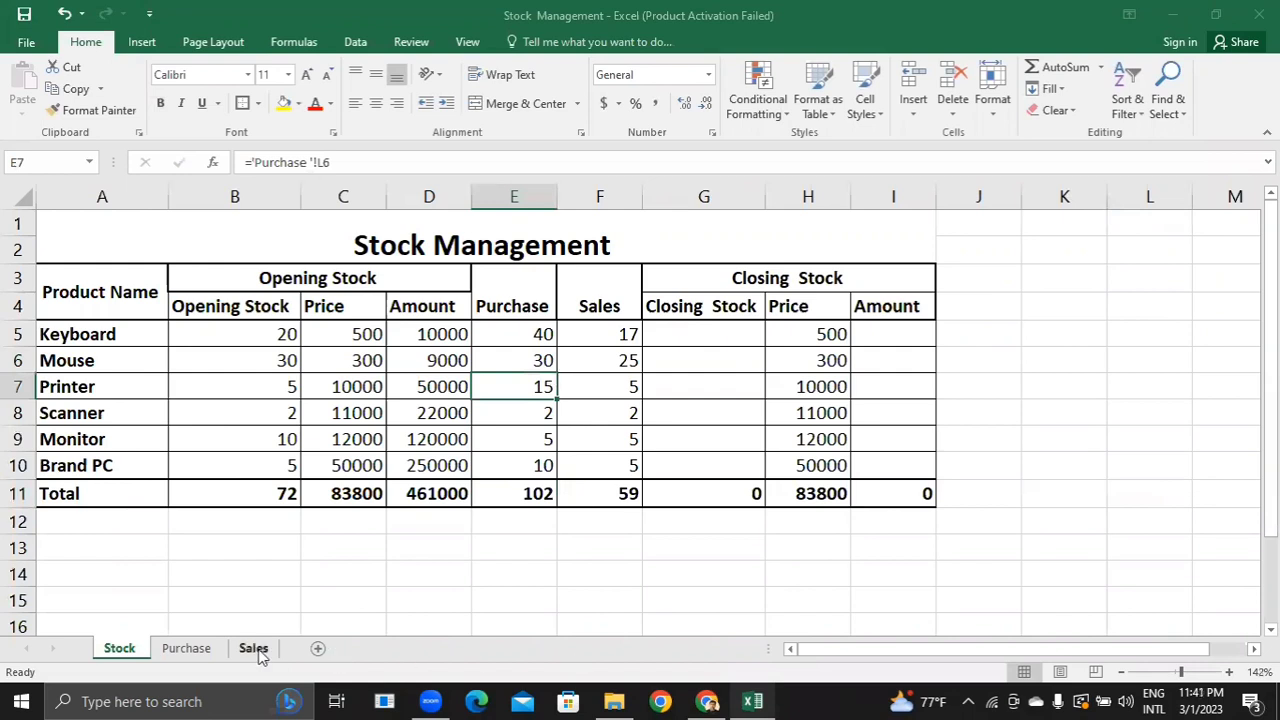
- Enter 10 for Mouse in cell J5 of the Sales sheet
key("ctrl+Page_Down")
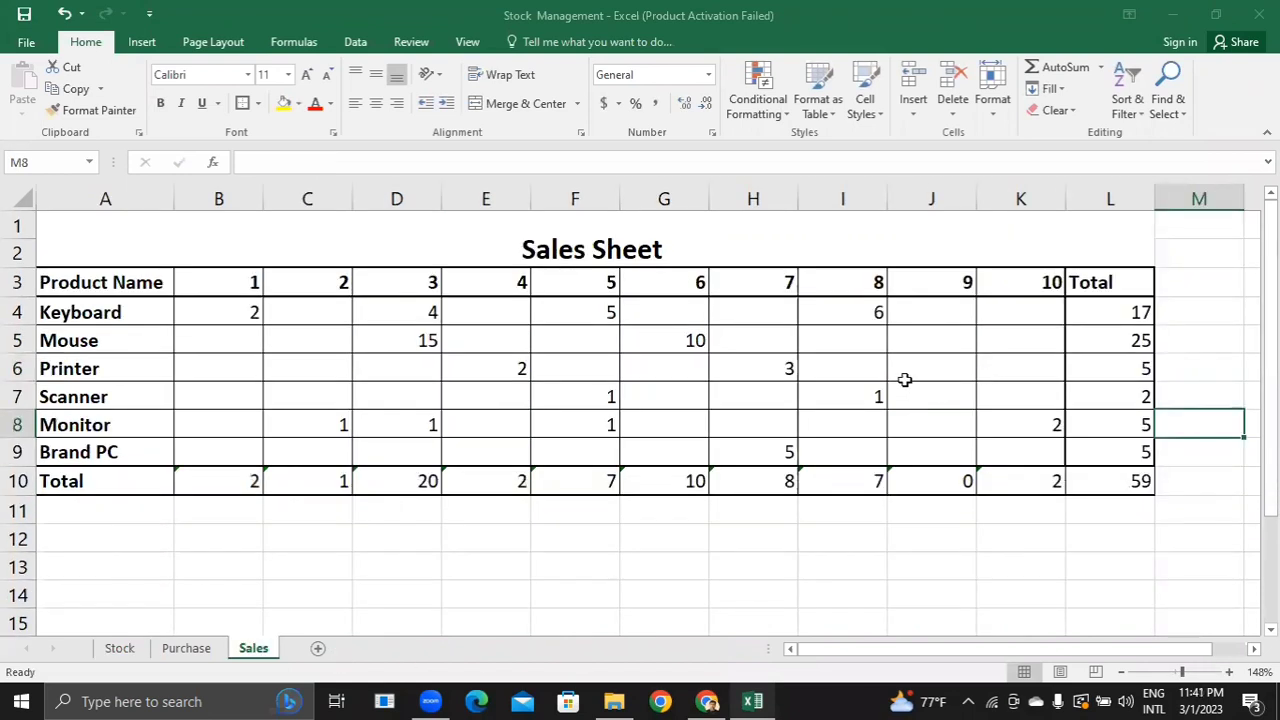
left_click(968, 348)
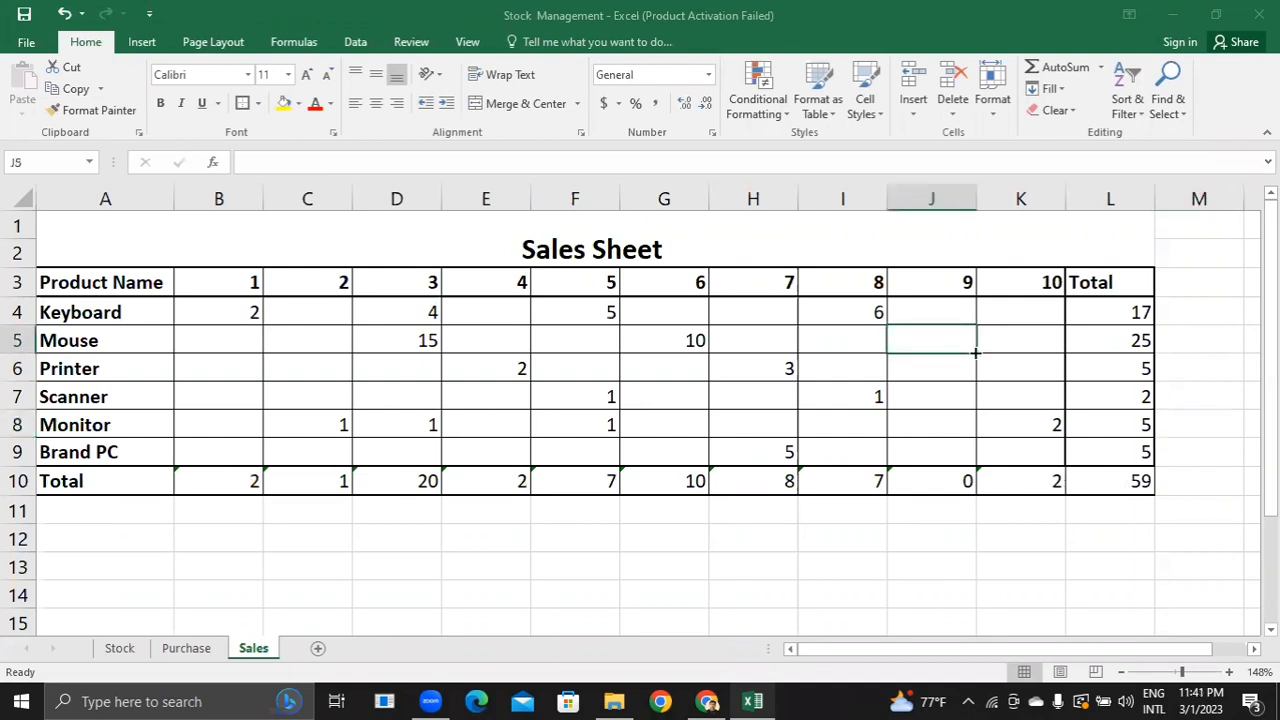
type("10")
left_click(1121, 566)
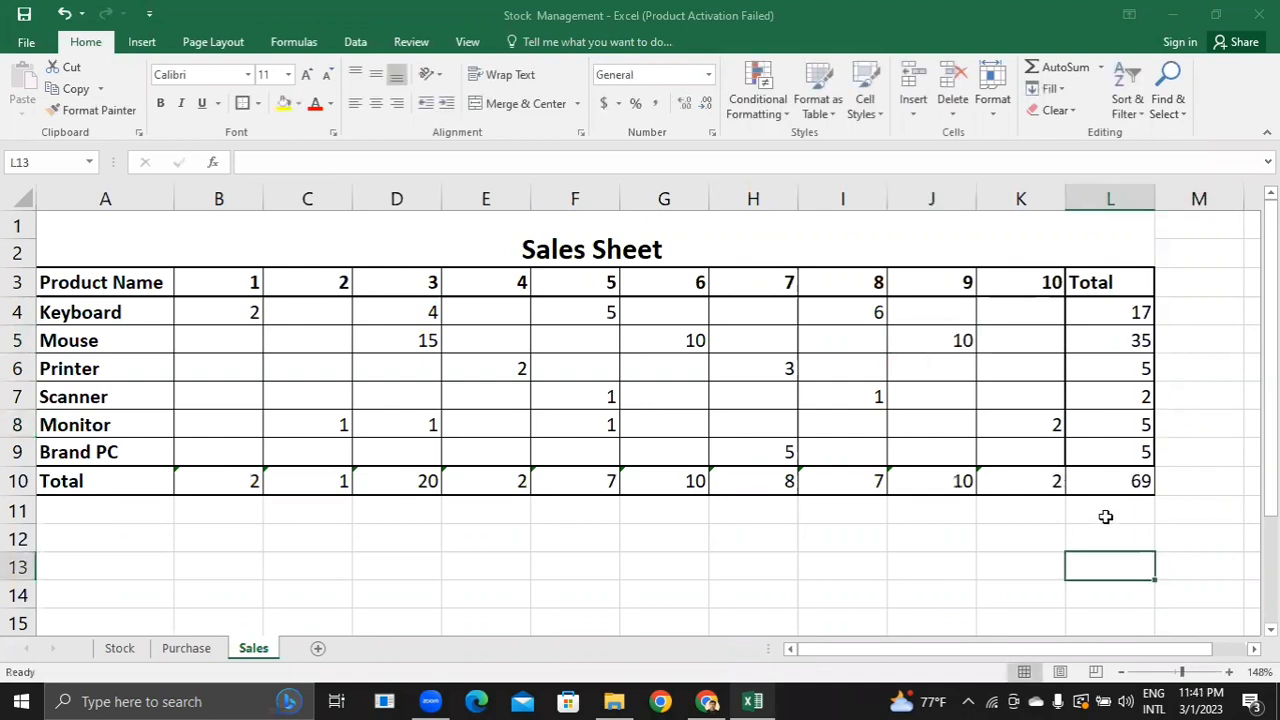
- Enter 5 for Printer in cell K6 of the Sales sheet and check the grand total in L10
left_click(1020, 375)
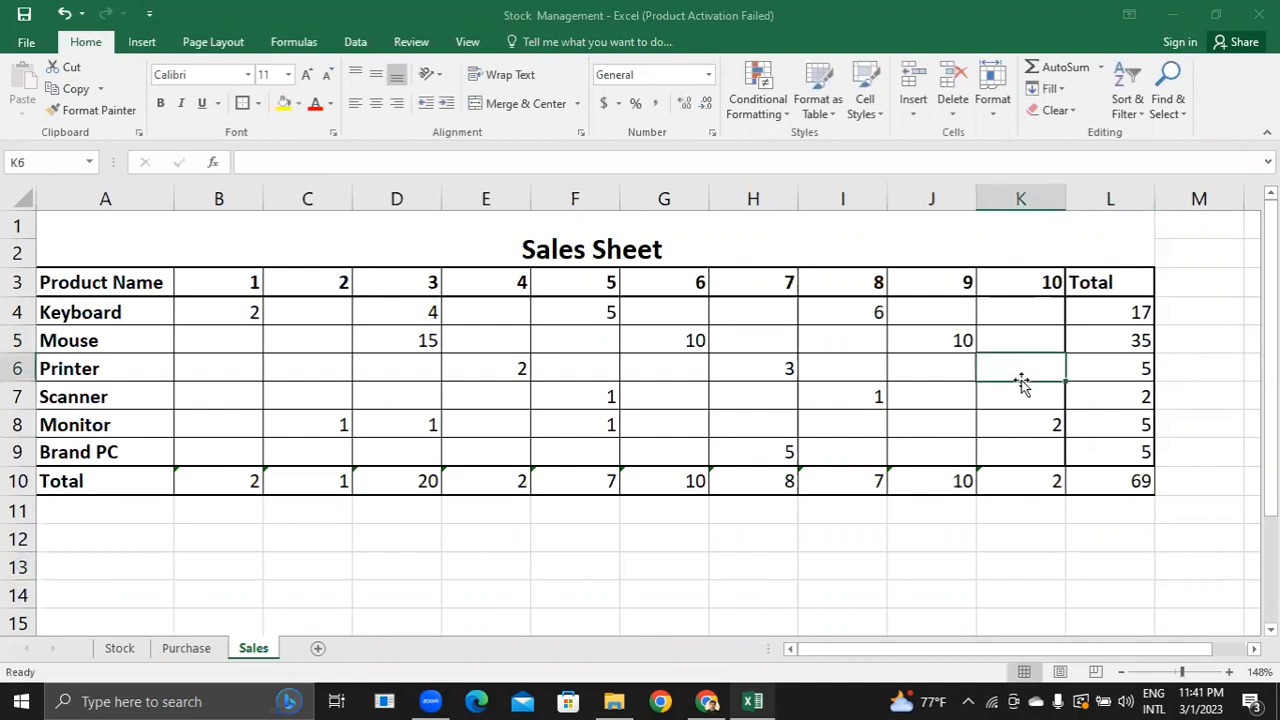
type("5")
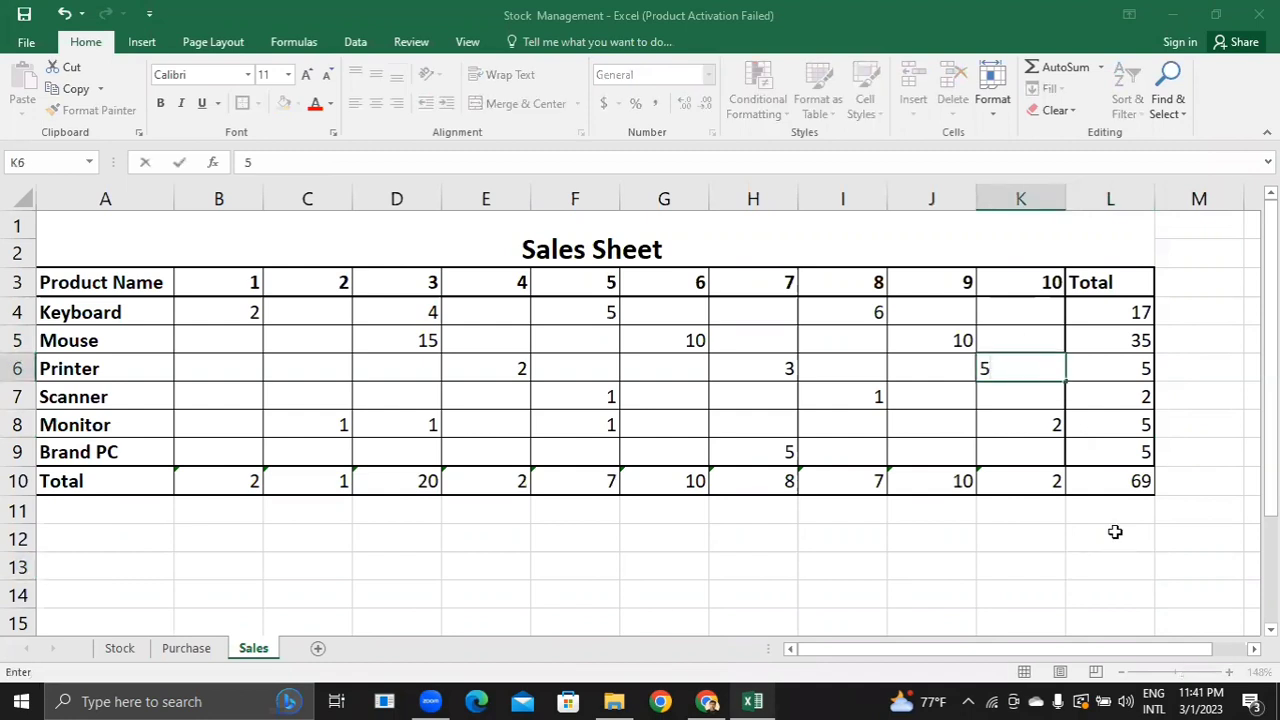
left_click(1115, 532)
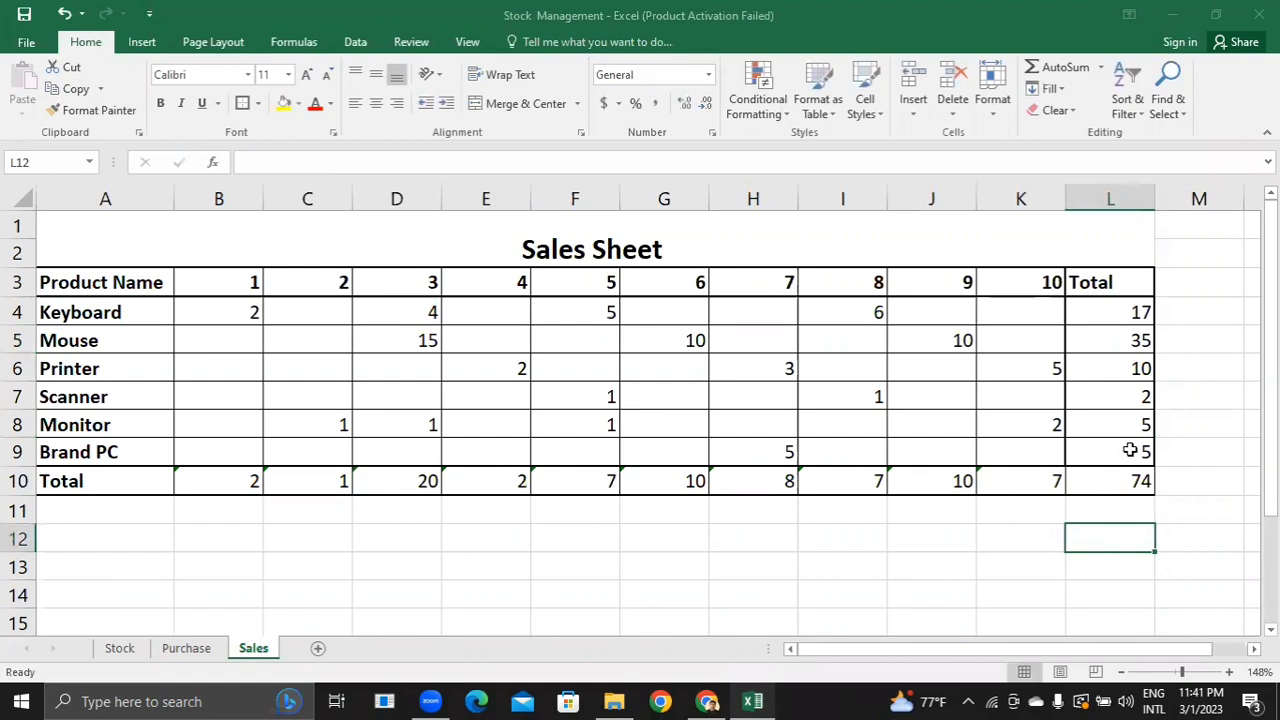
left_click(1141, 480)
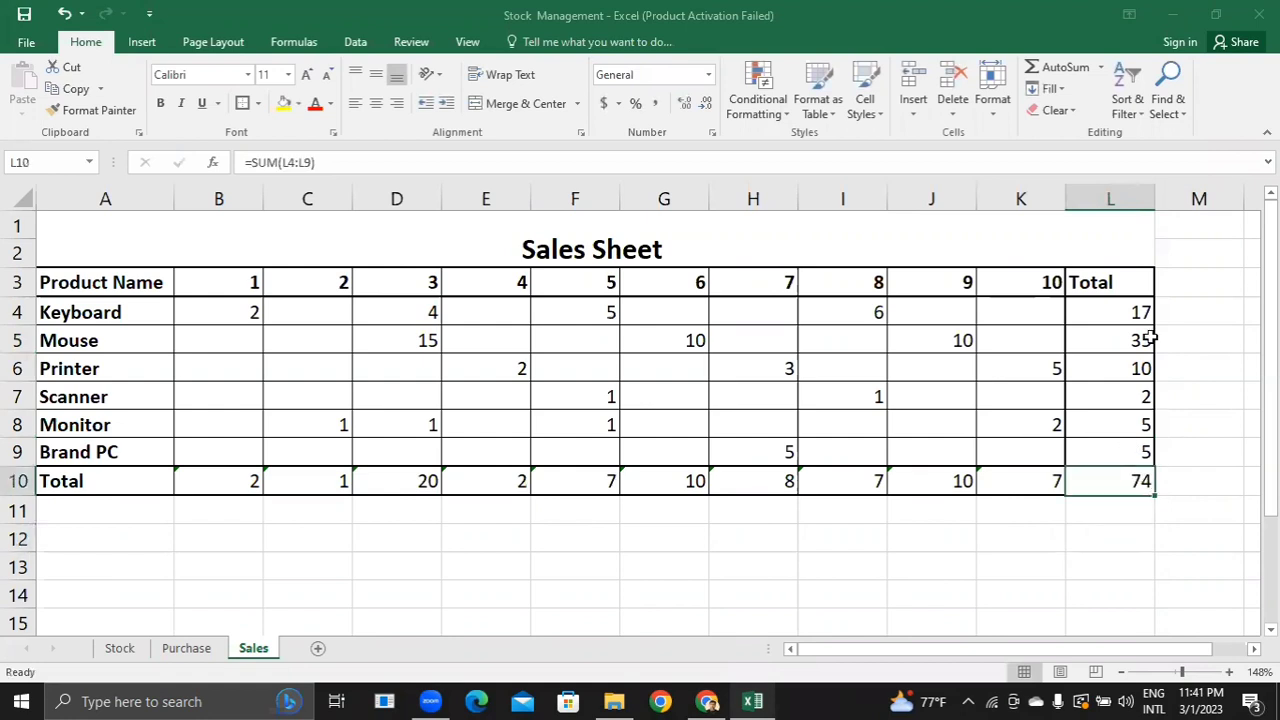
- Check Mouse's total in L5 of the Sales sheet and return to the Stock sheet
key("Up")
key("Up")
key("Up")
key("Up")
key("Up")
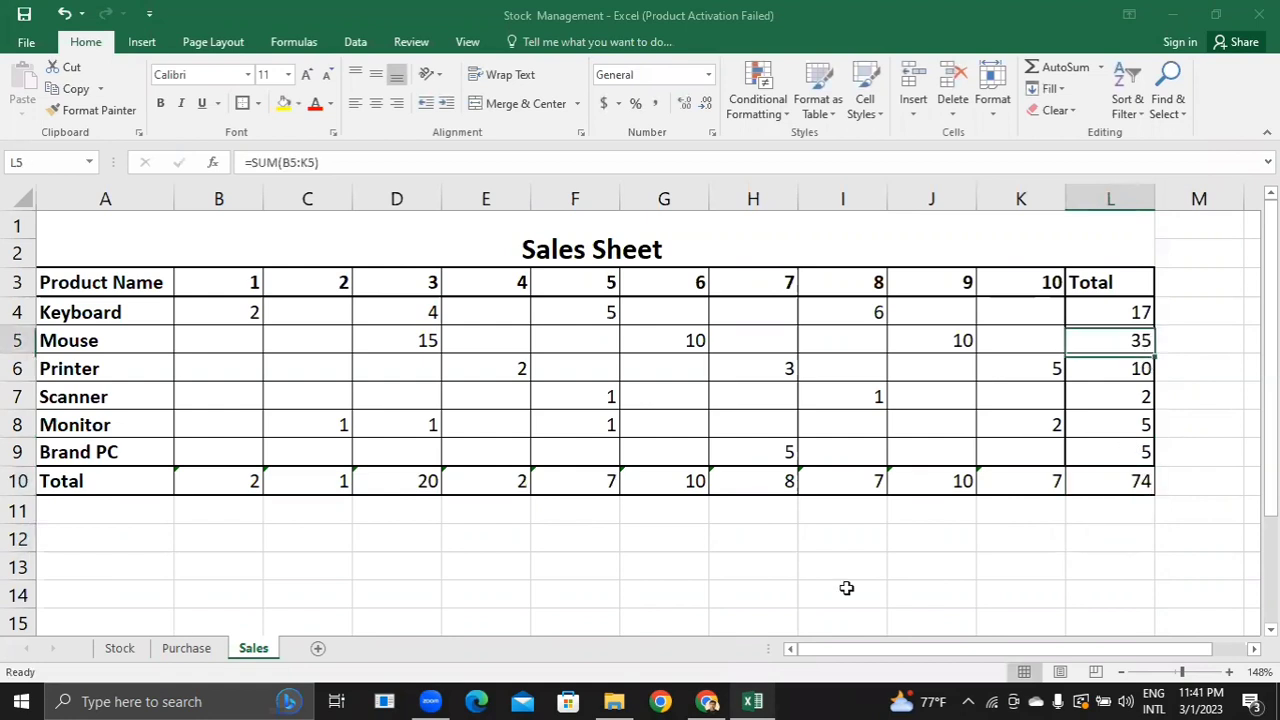
left_click(137, 648)
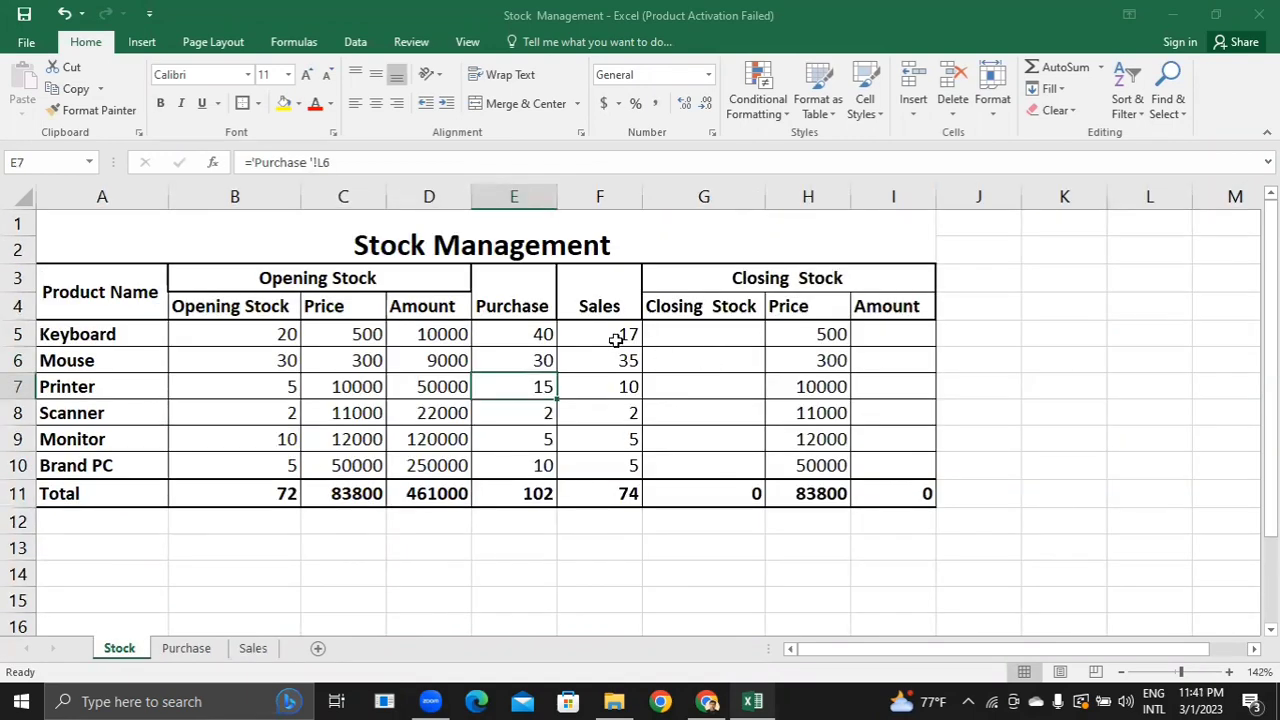
- Link Keyboard's Sales cell F5 on the Stock sheet to its total on the Sales sheet with =Sales!L4
key("Right")
key("Up")
key("Up")
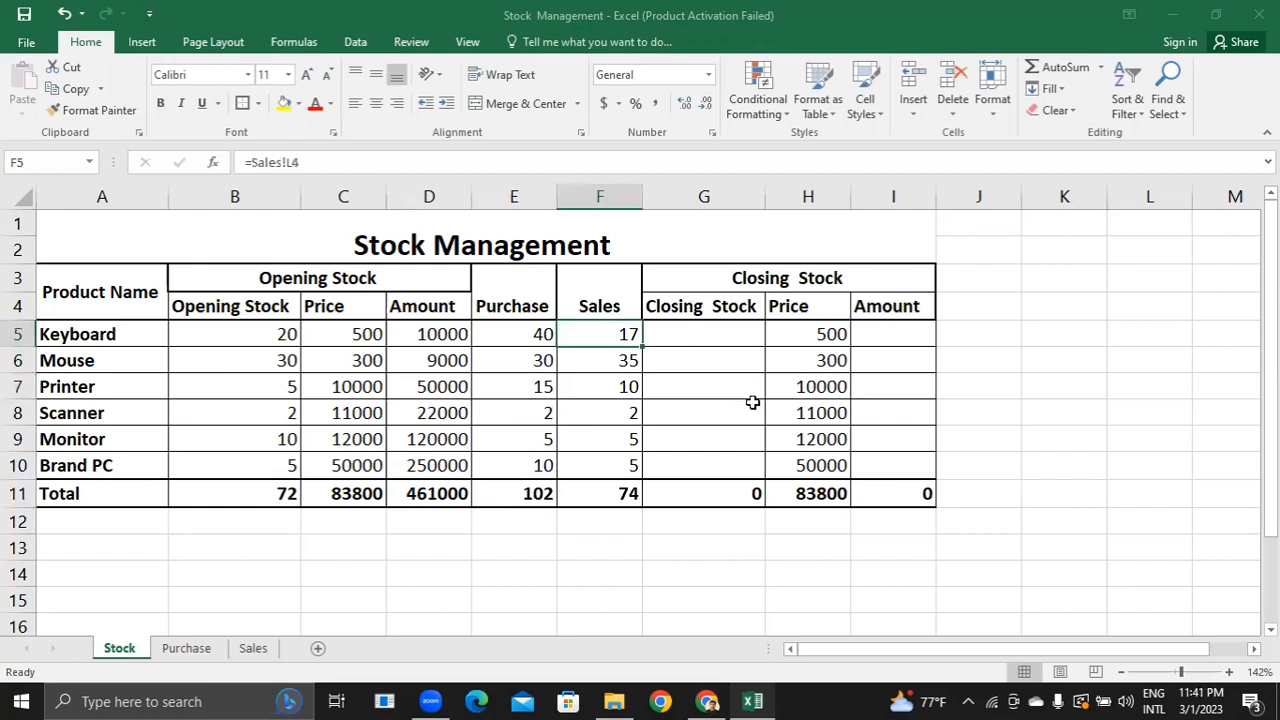
type("=")
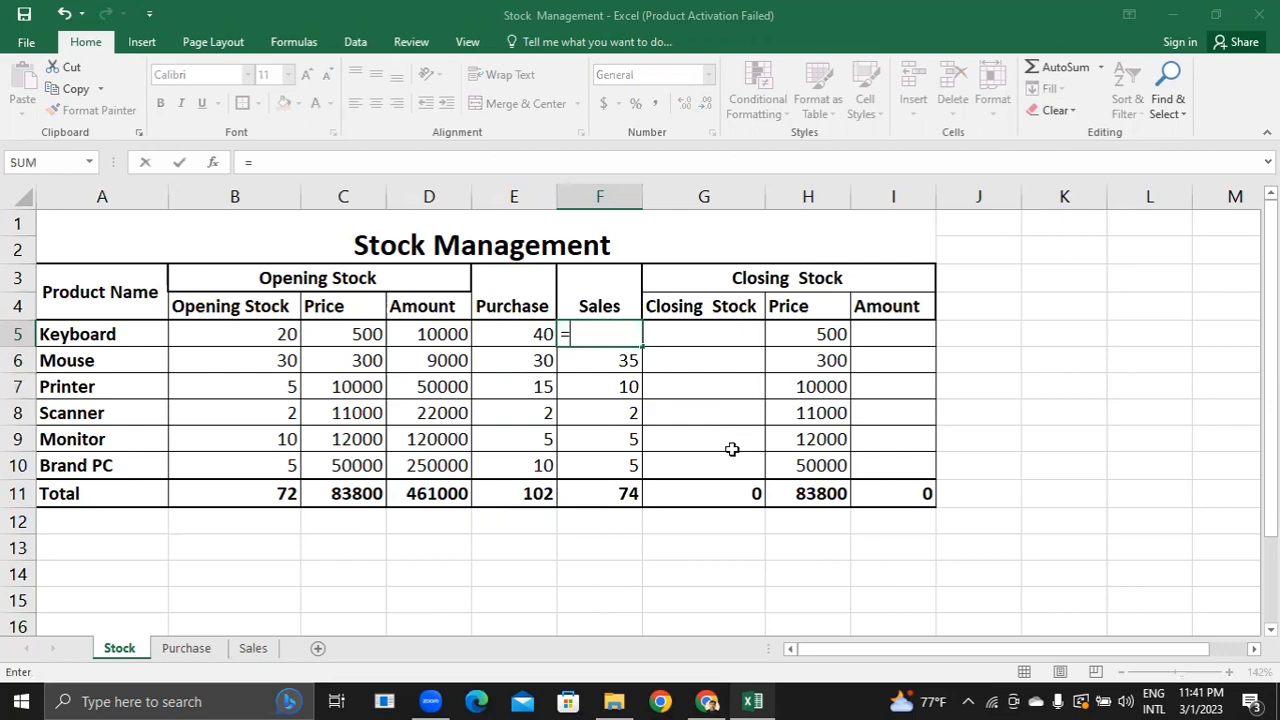
left_click(253, 648)
left_click(1146, 310)
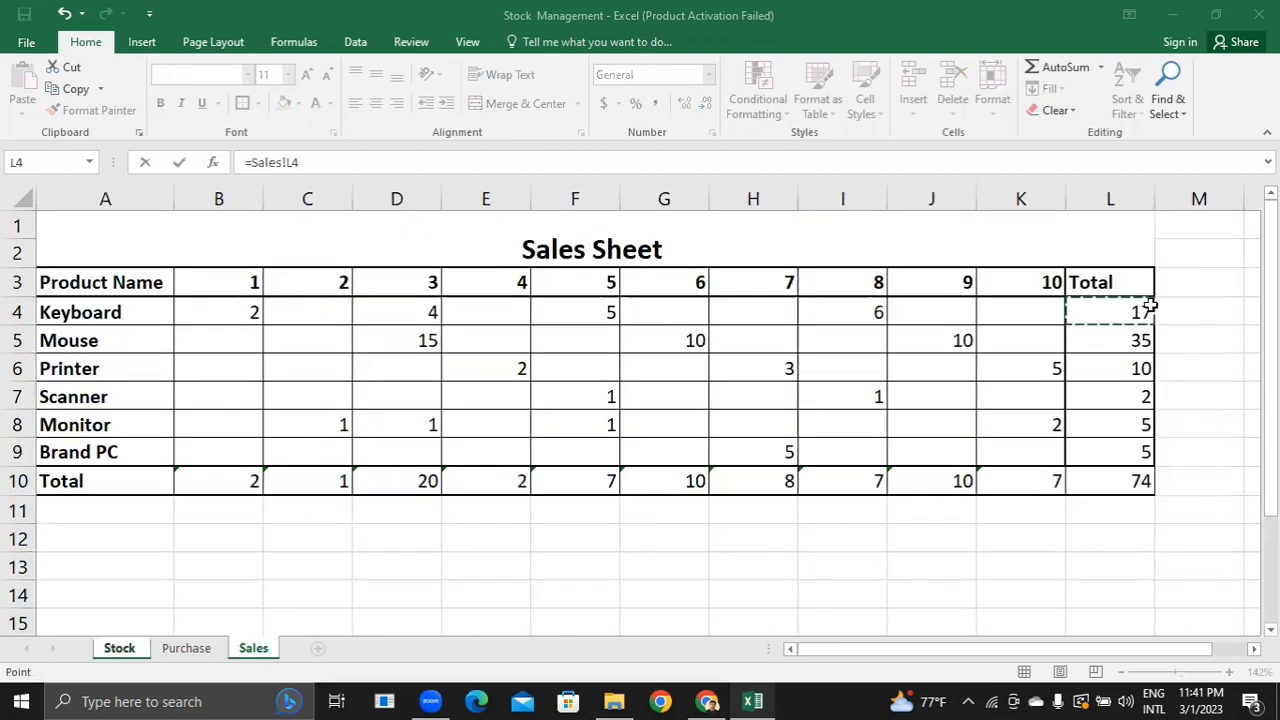
key("Return")
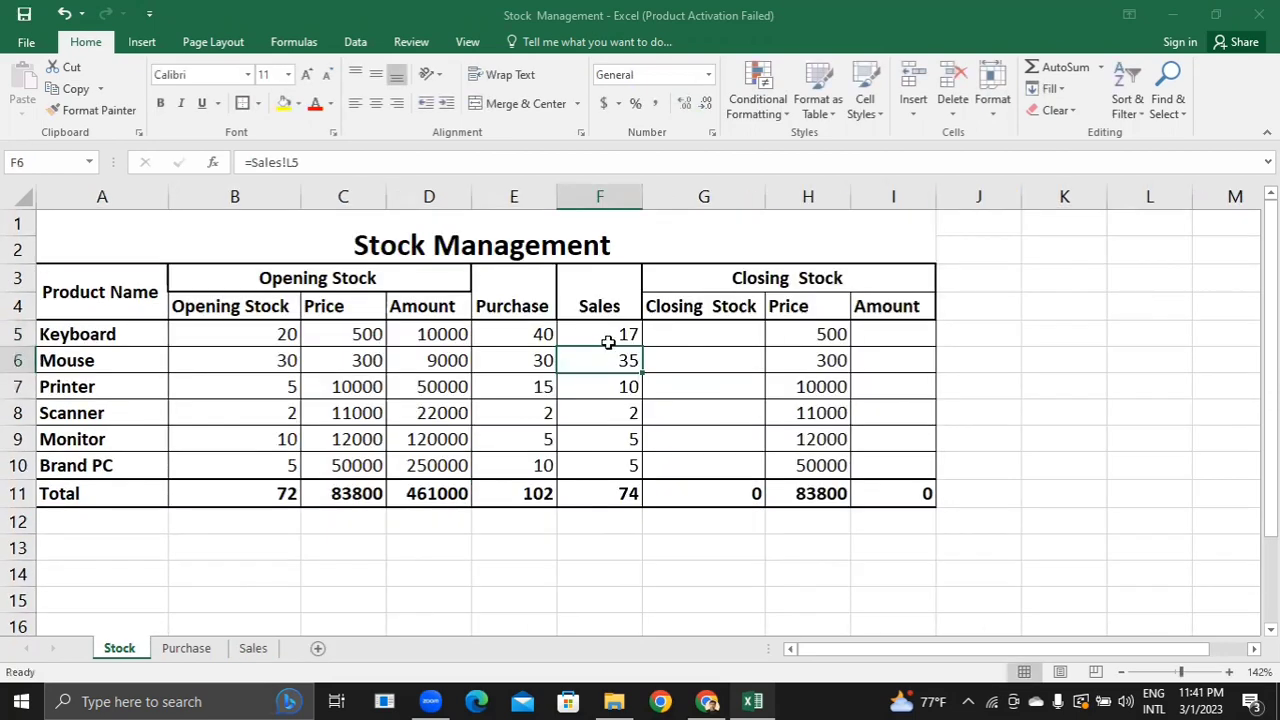
- Fill the F5 sales link down to Brand PC in F10 and start a formula in Keyboard's Closing Stock cell G5
left_click(709, 332)
left_click(616, 332)
left_click_drag(641, 346, 697, 435)
left_click(625, 333)
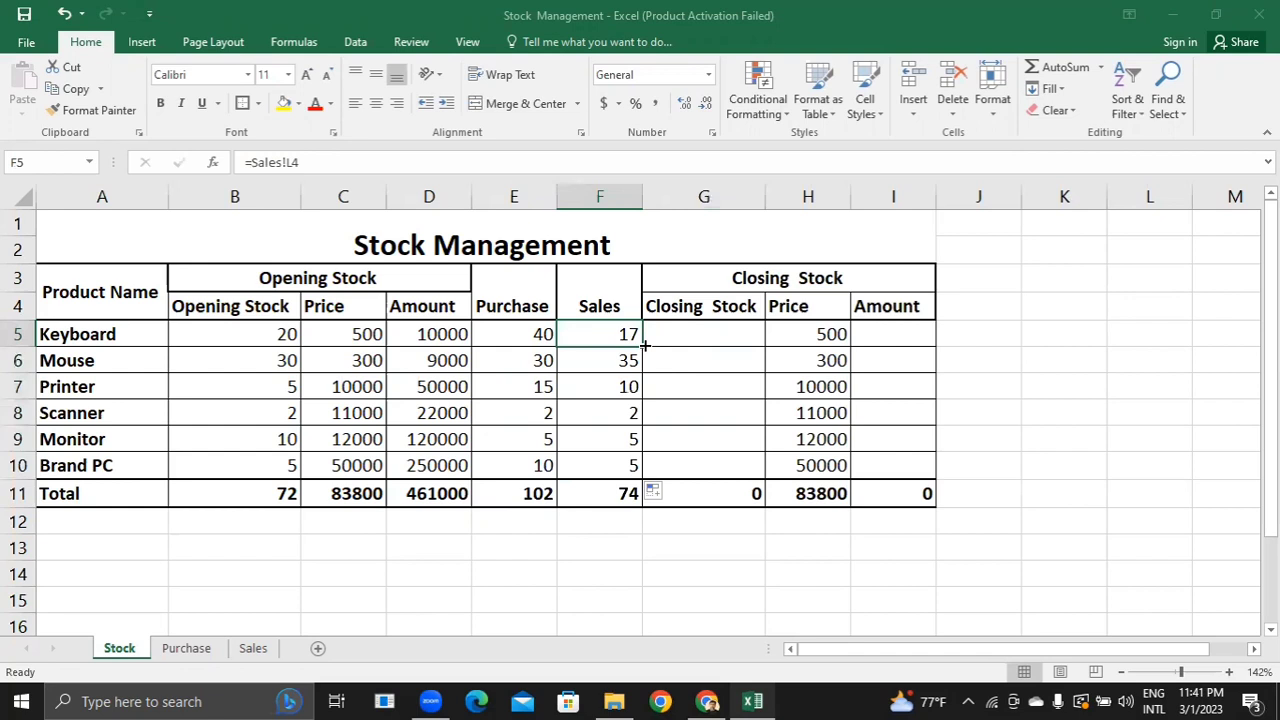
left_click_drag(645, 345, 645, 477)
left_click(728, 557)
left_click(712, 333)
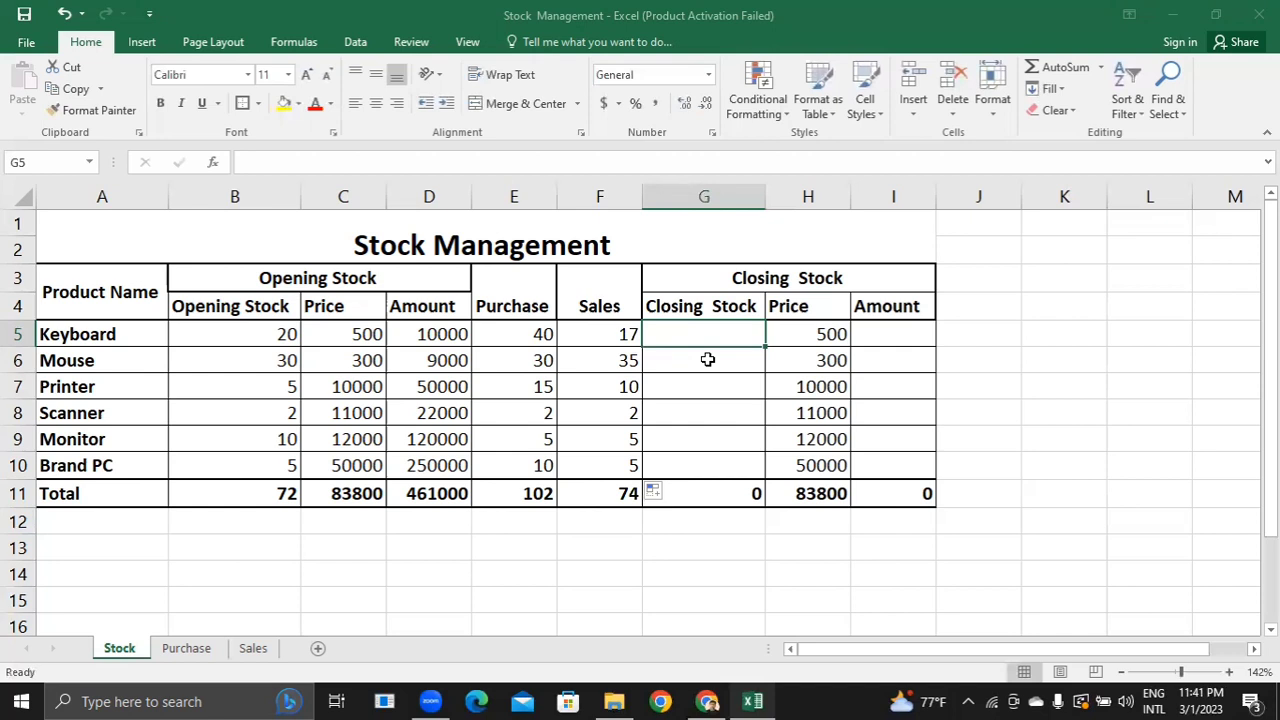
type("=")
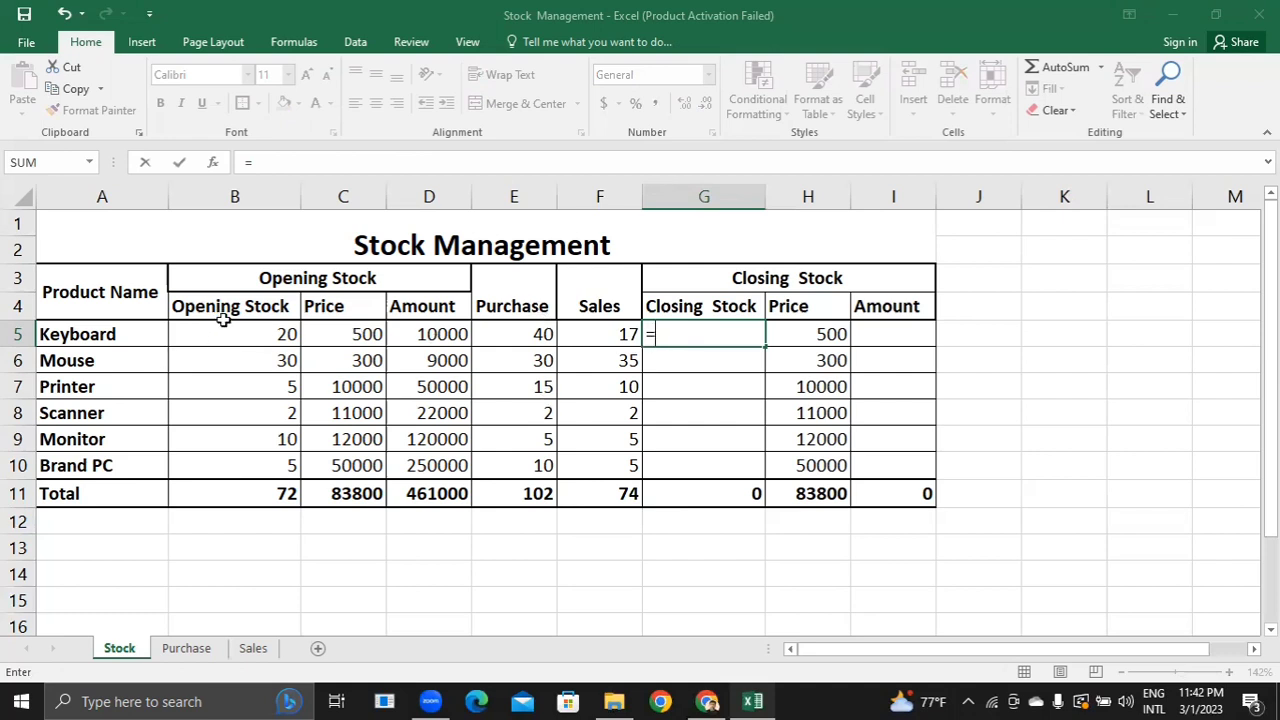
left_click_drag(227, 311, 228, 337)
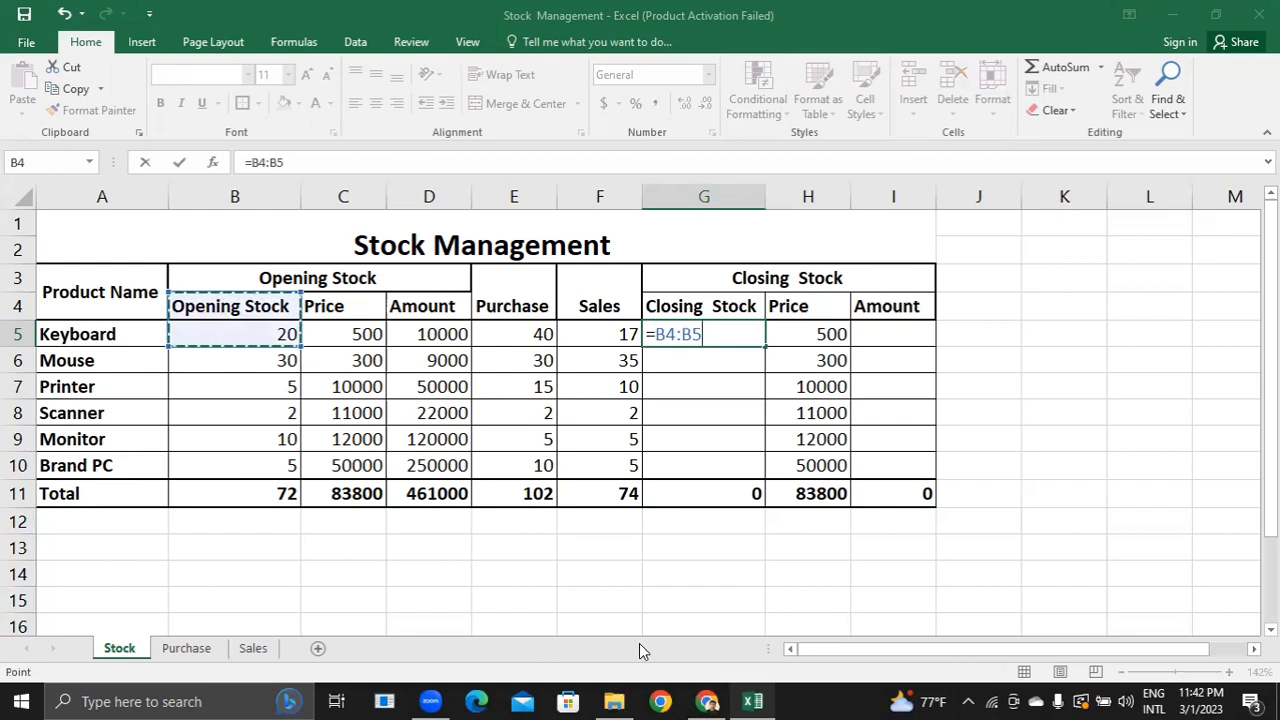
key("BackSpace")
key("BackSpace")
key("BackSpace")
key("BackSpace")
key("BackSpace")
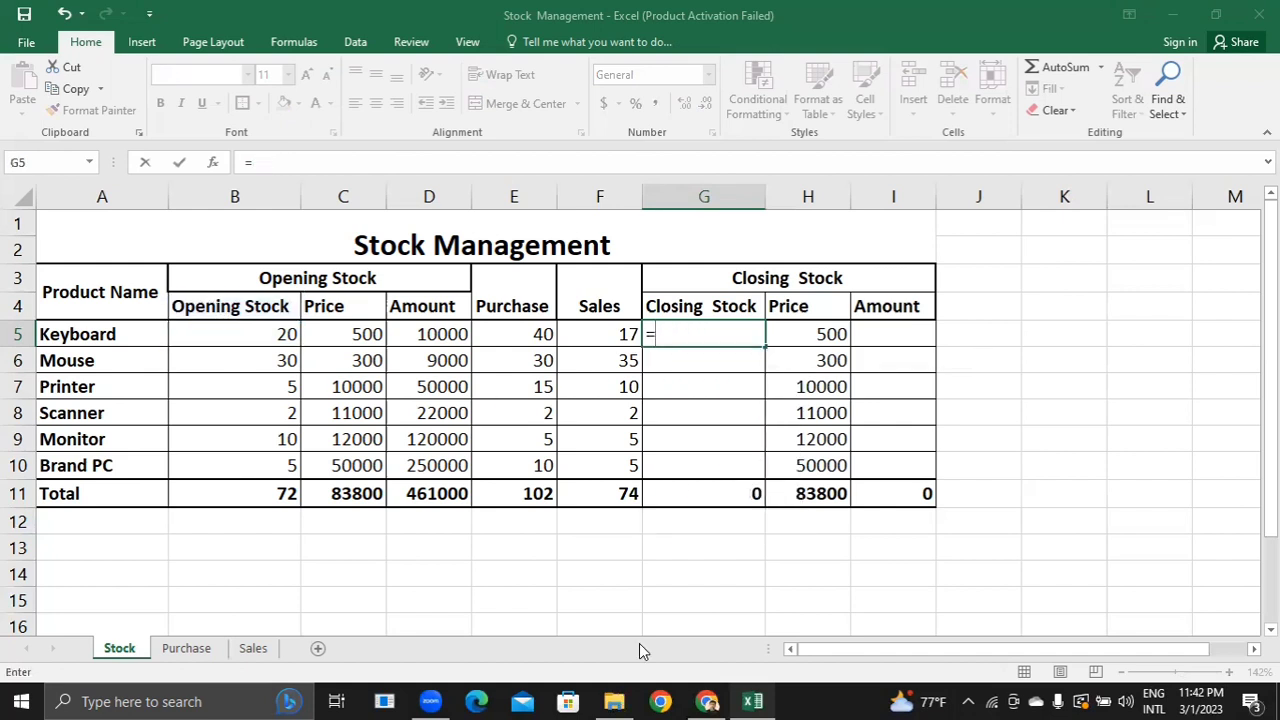
- Complete Keyboard's closing stock formula in G5 as opening stock plus purchase minus sales, =B5+E5-F5
left_click(275, 330)
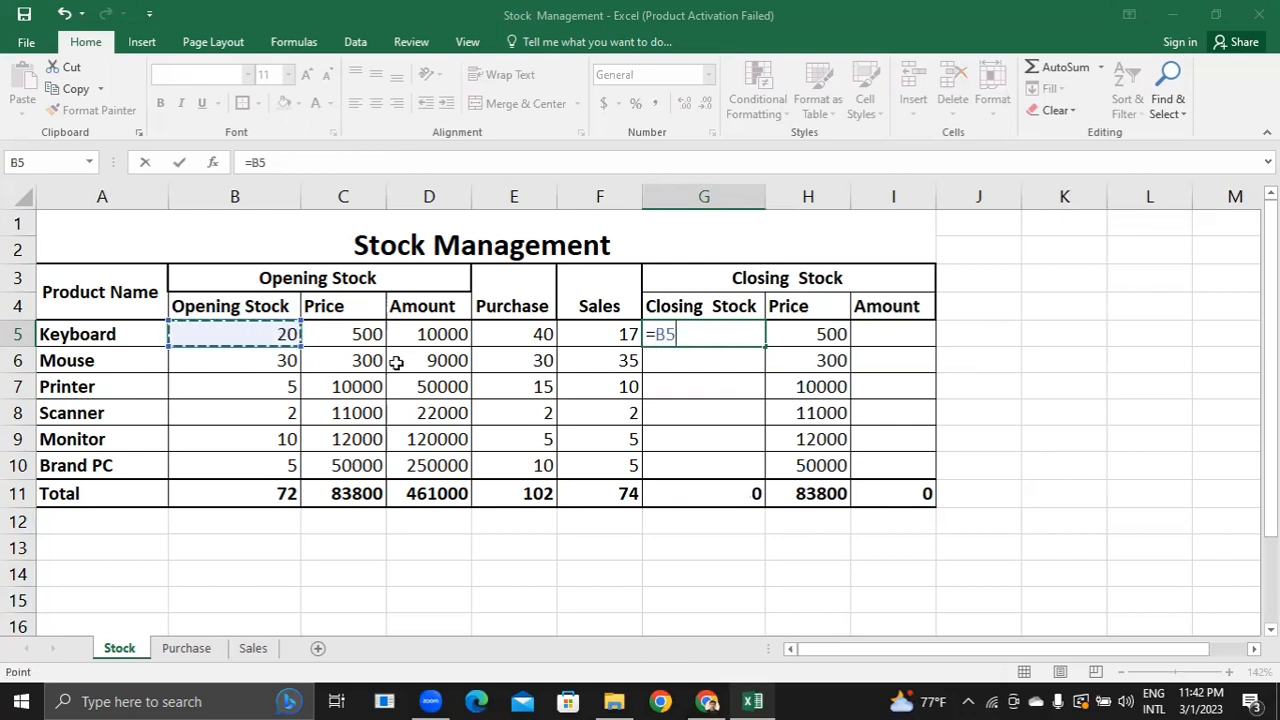
type("+")
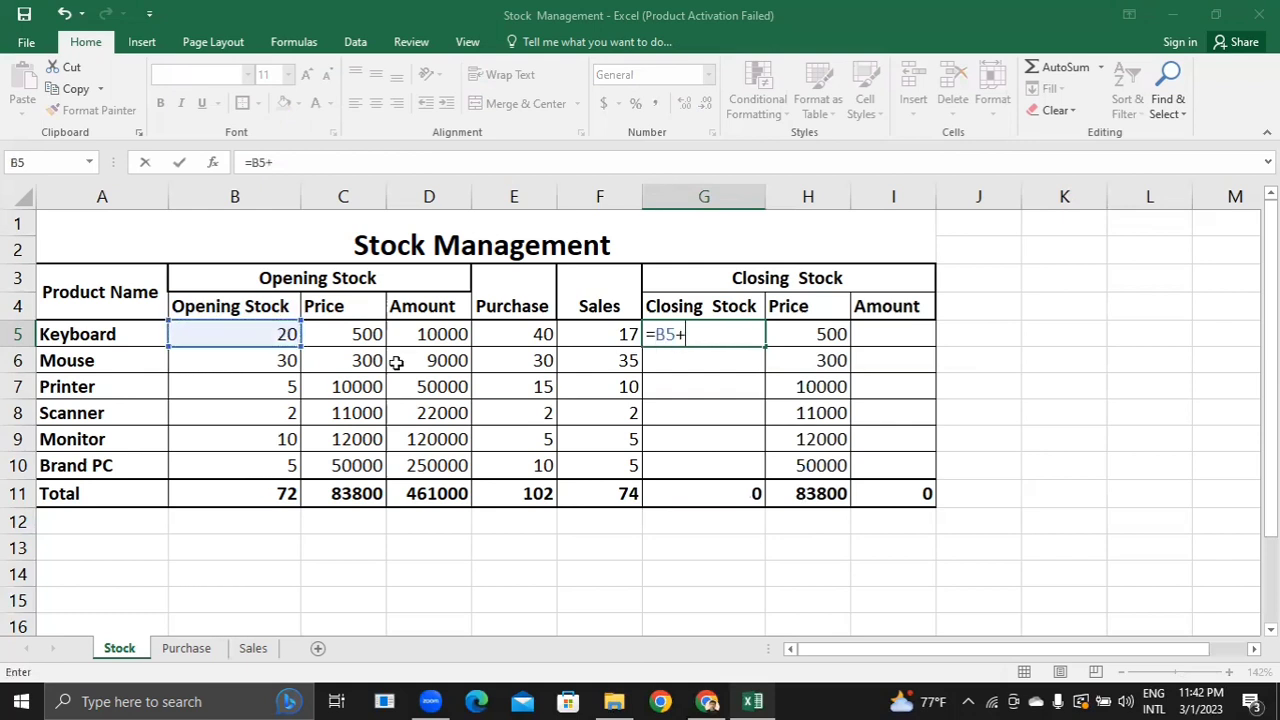
left_click(527, 332)
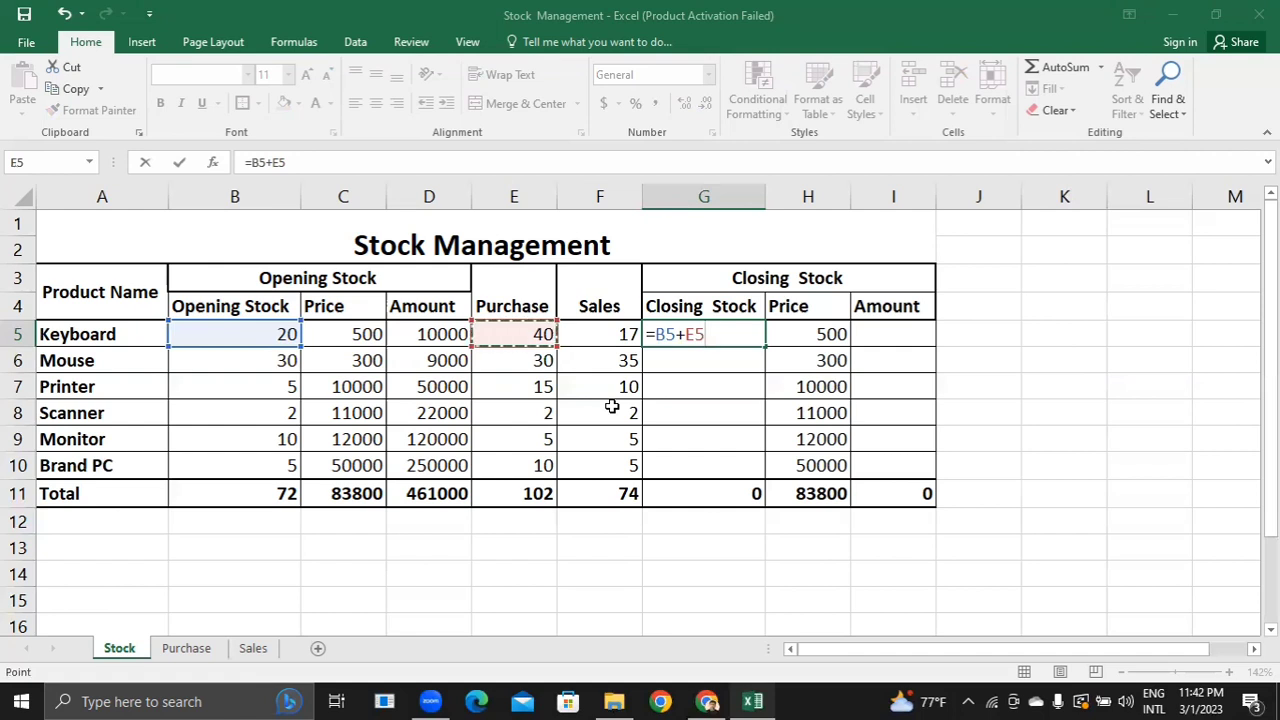
type("-")
left_click(626, 333)
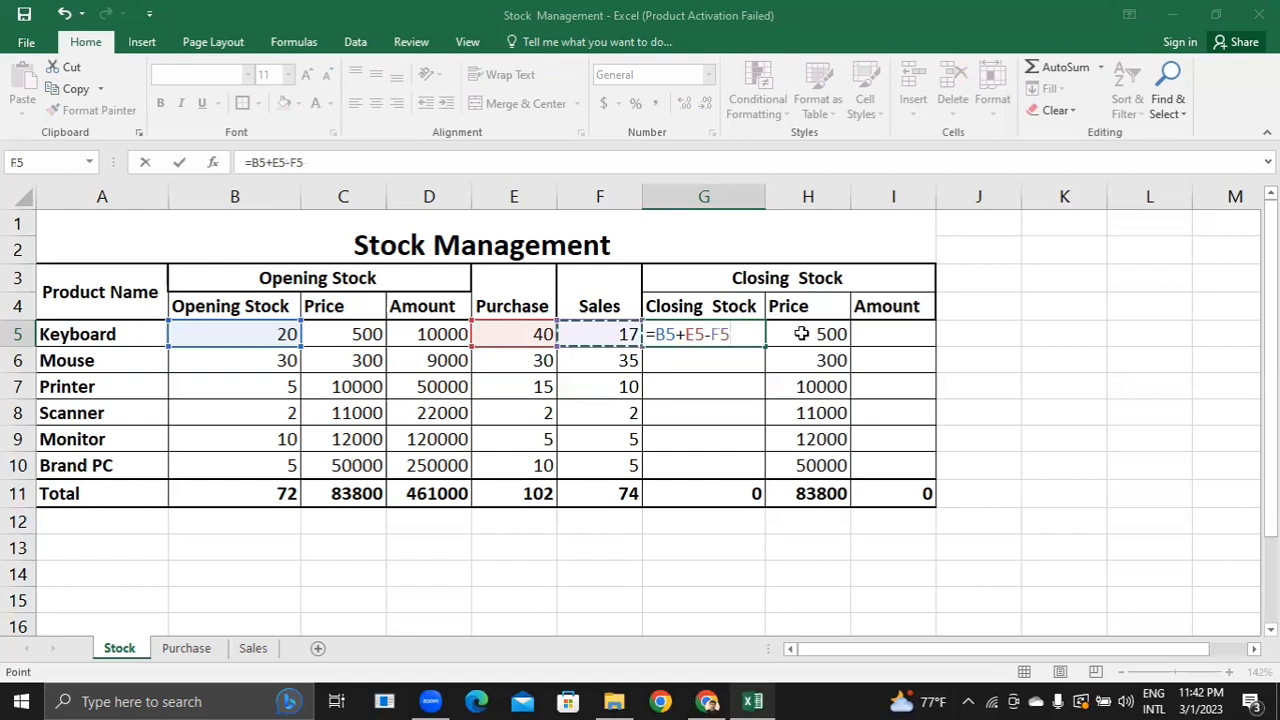
key("Return")
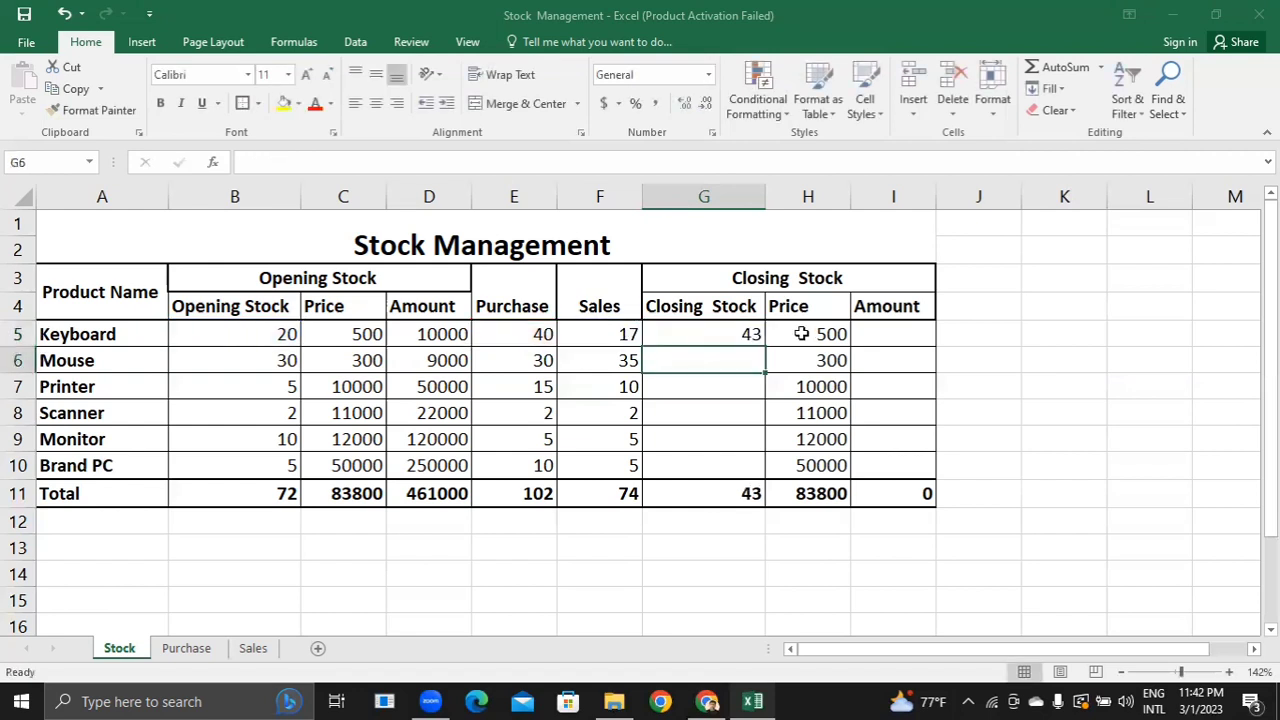
- Fill the closing stock formula from G5 down to Brand PC in G10
left_click(716, 336)
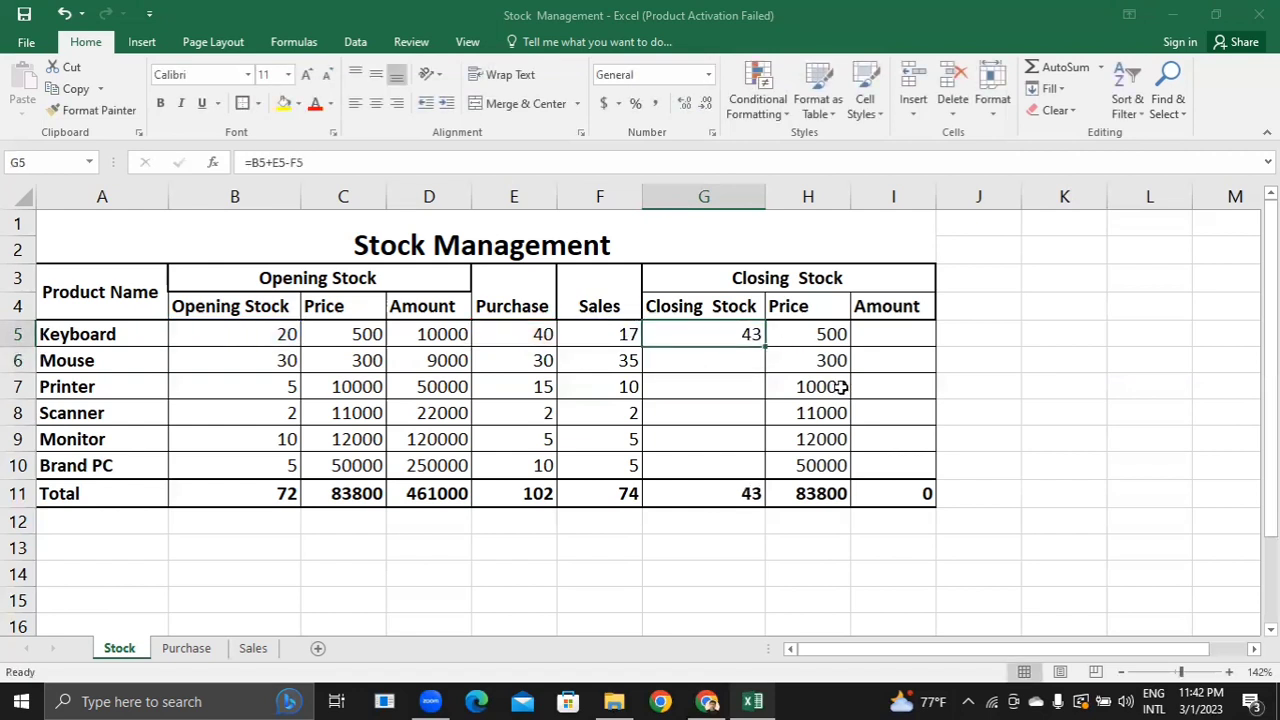
left_click(763, 346)
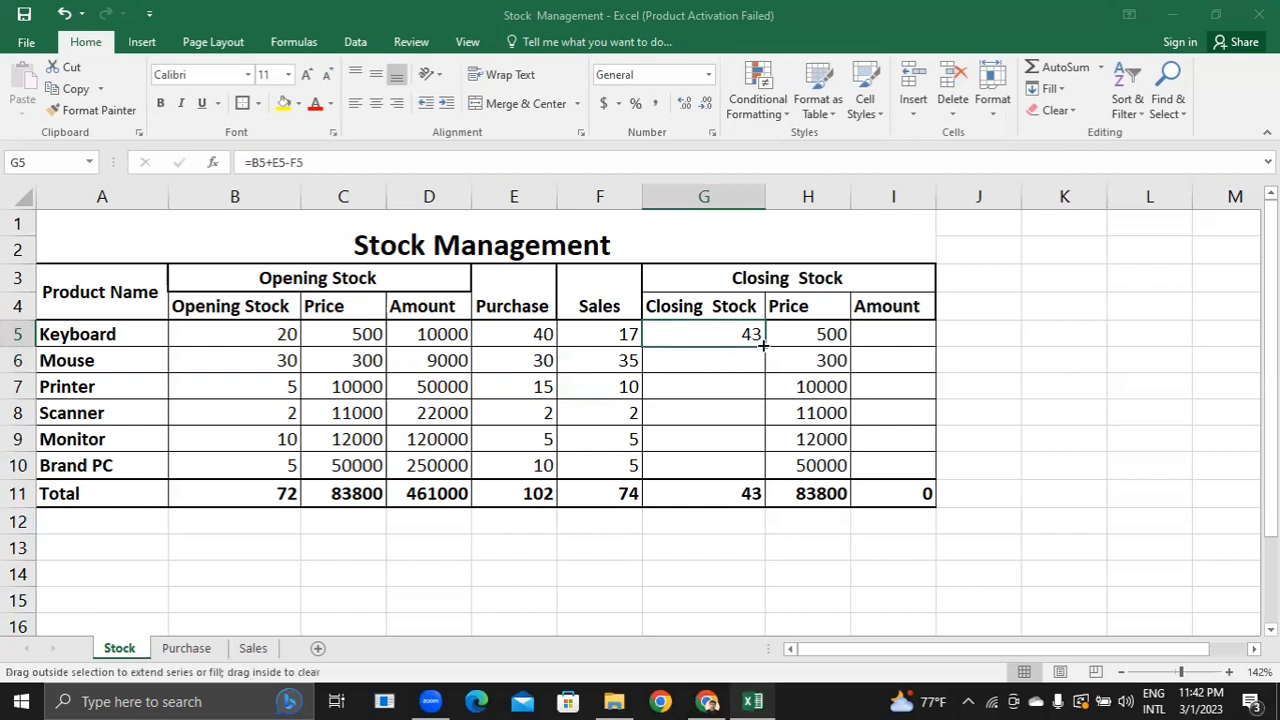
left_click(257, 332)
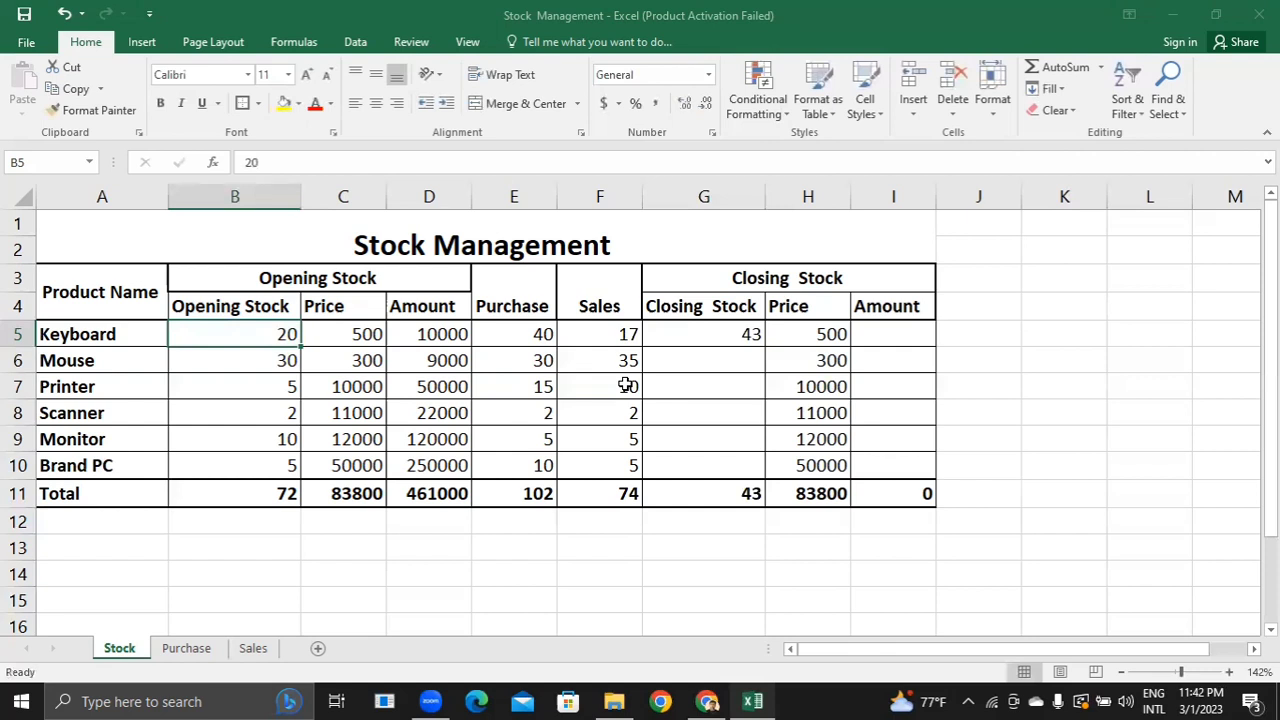
left_click(723, 341)
left_click_drag(763, 348, 768, 472)
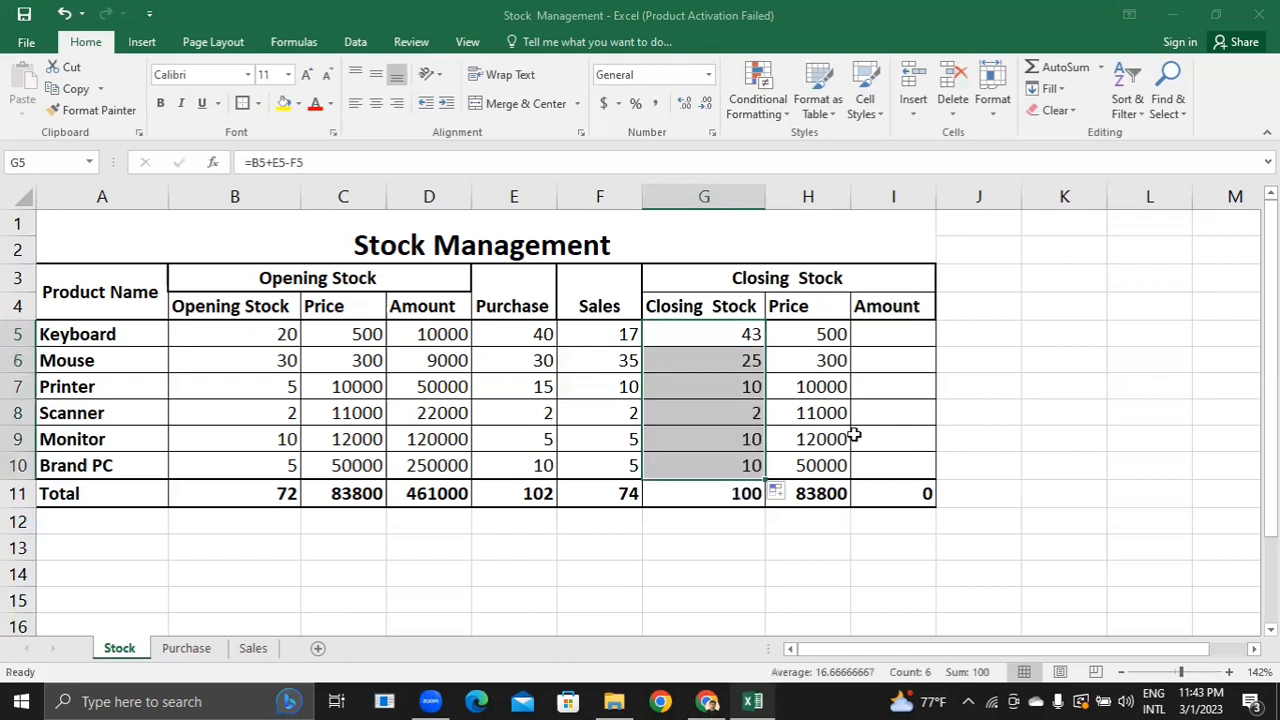
- Review the row 11 totals for opening stock, purchase, sales and closing stock
left_click(275, 497)
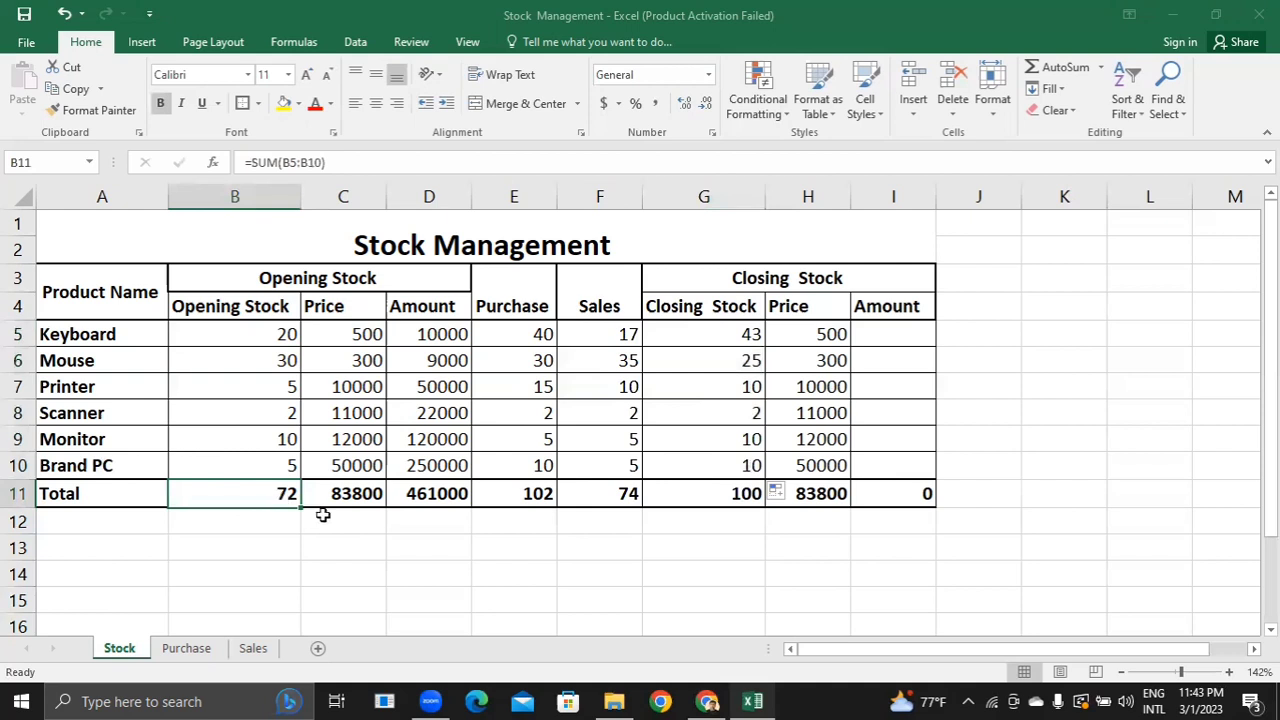
left_click(540, 491)
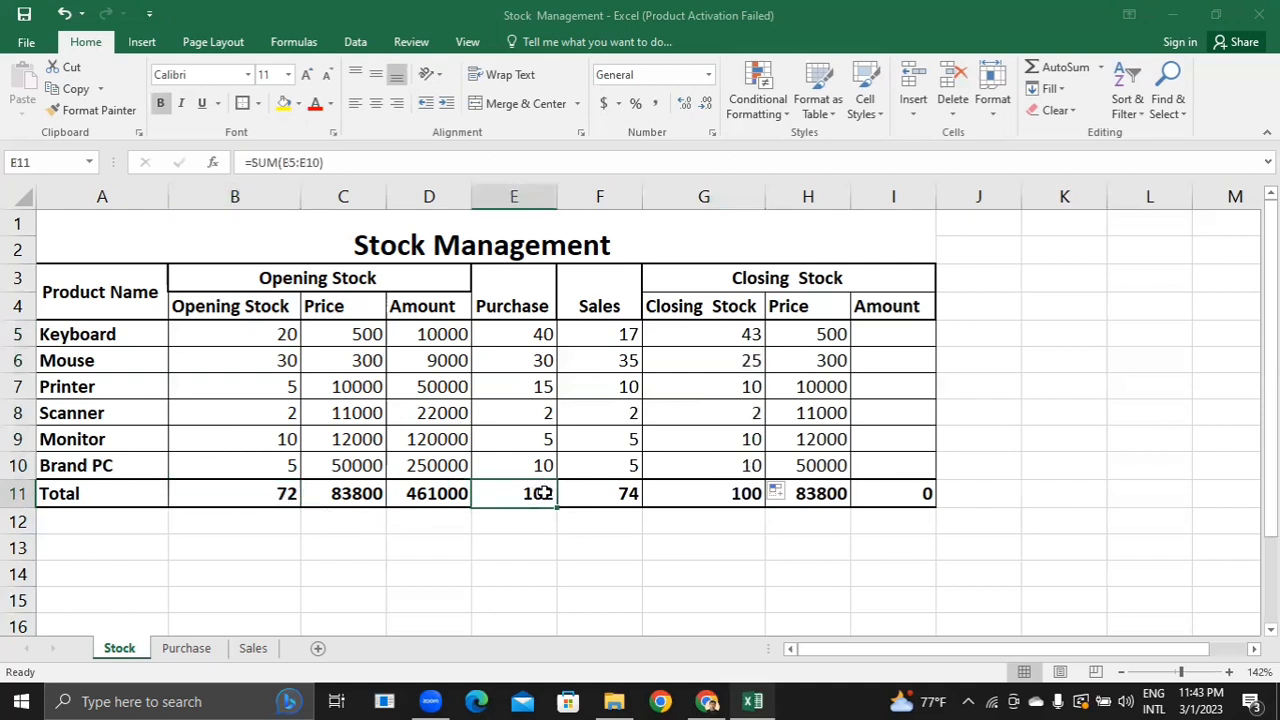
left_click(622, 494)
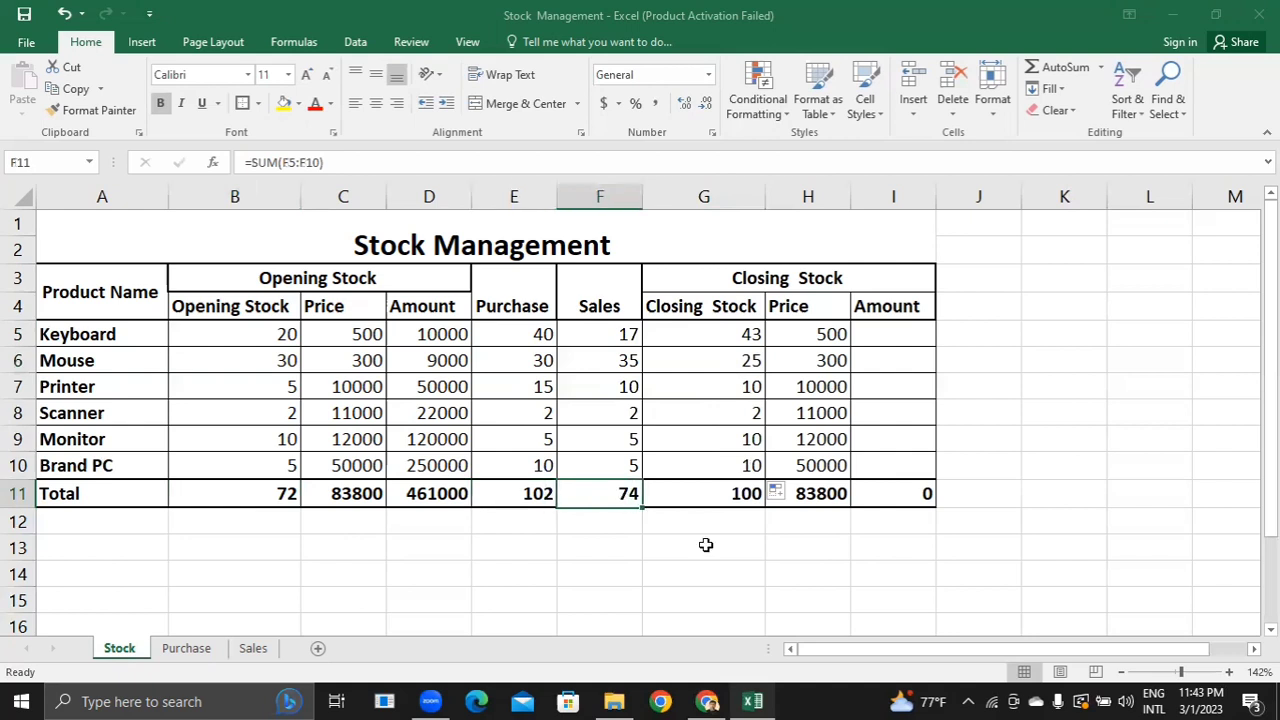
left_click(742, 494)
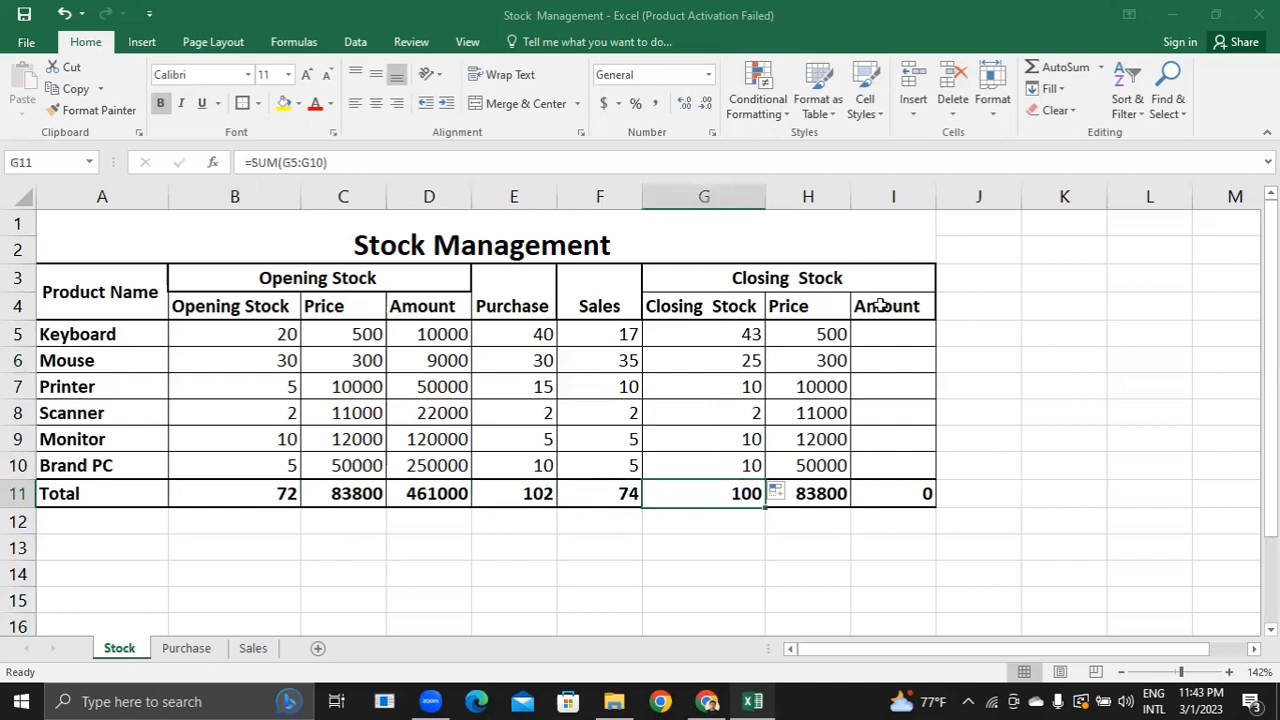
- Begin Keyboard's closing Amount formula in I5 with a reference to its closing stock, =G5
left_click(905, 339)
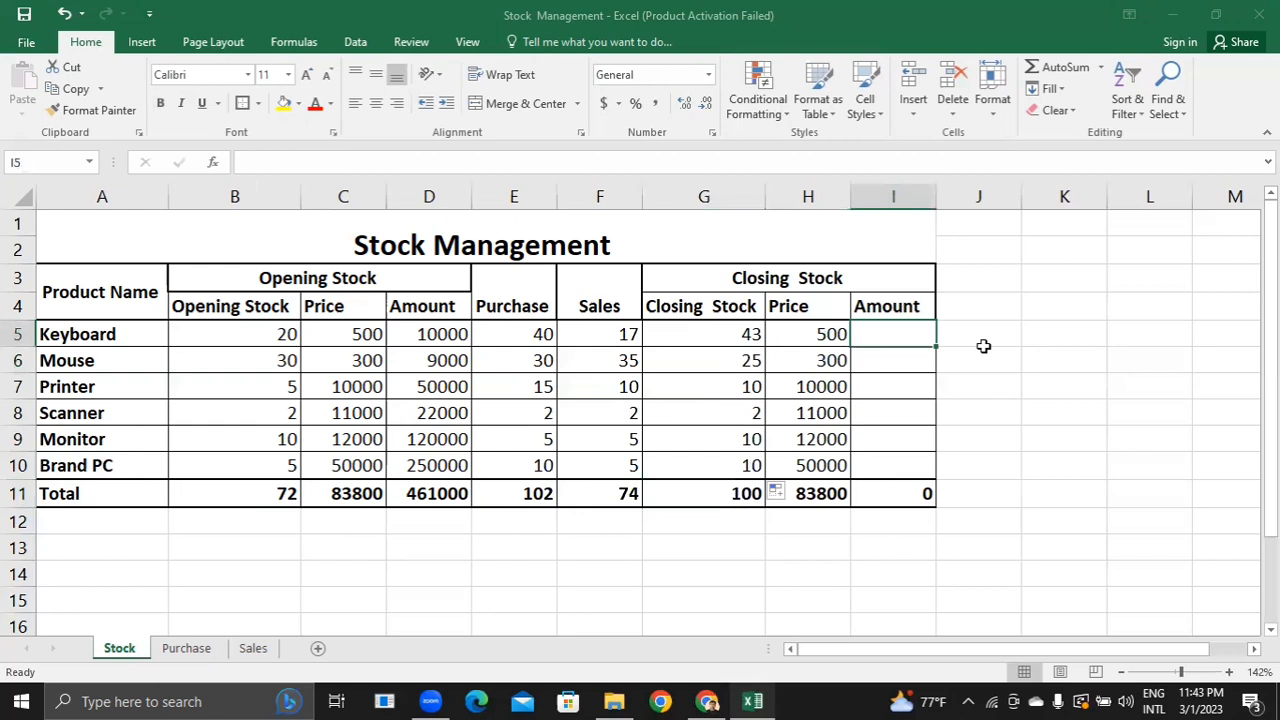
type("=")
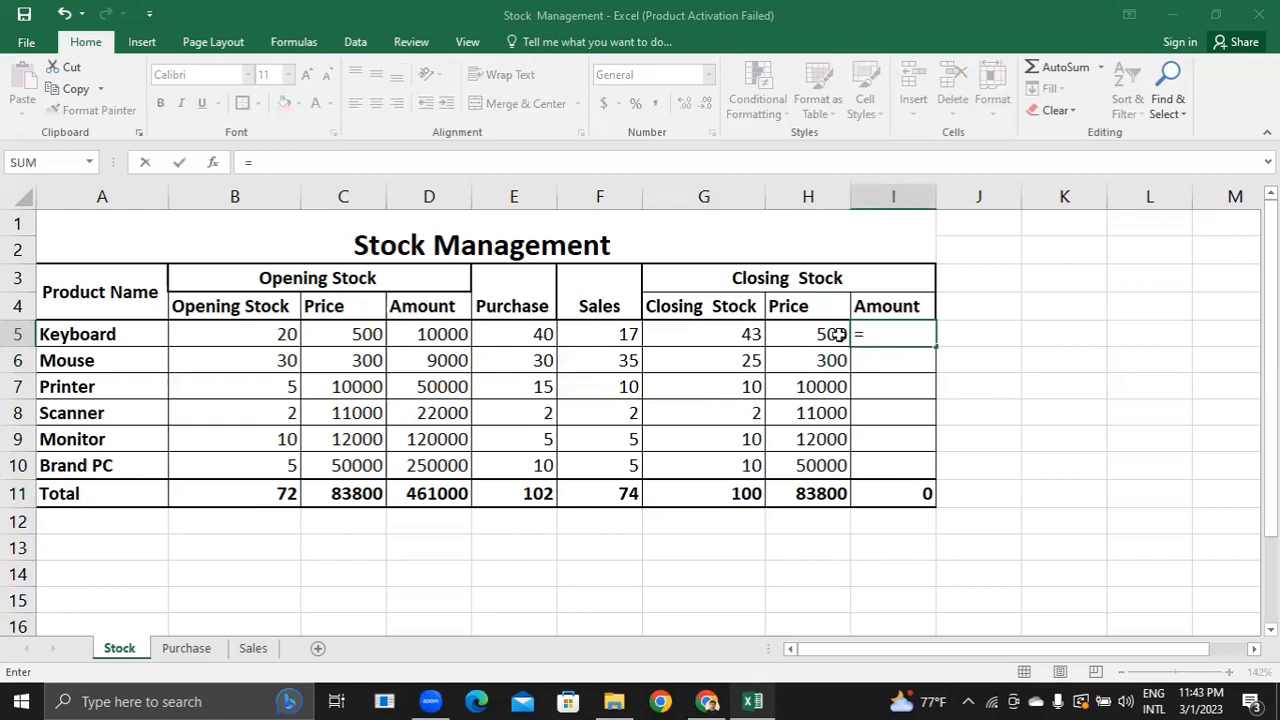
left_click(743, 333)
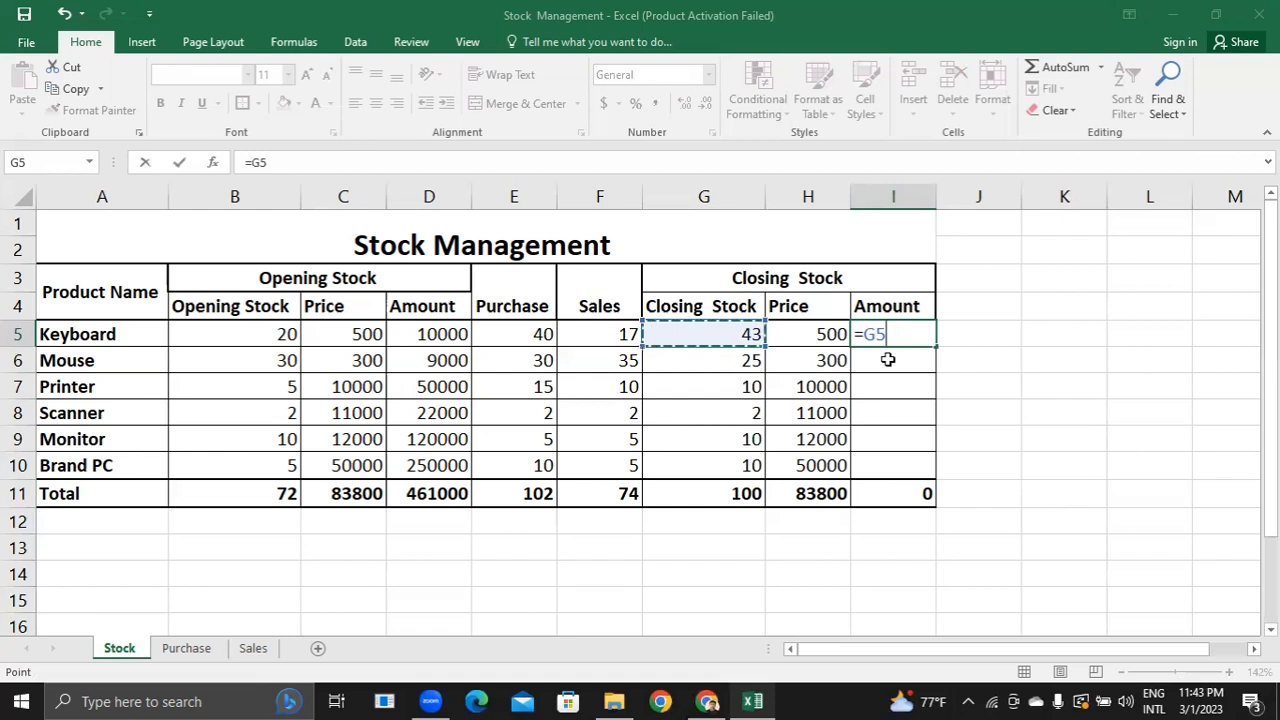
type("*")
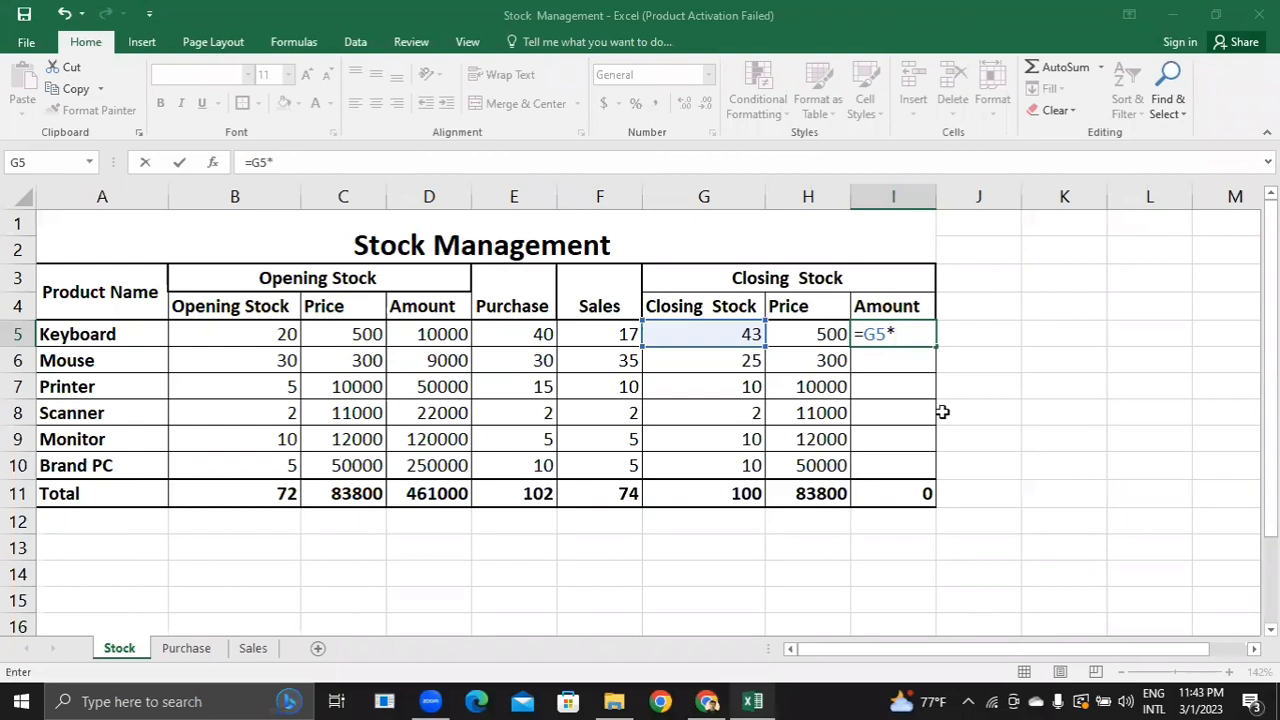
key("Left")
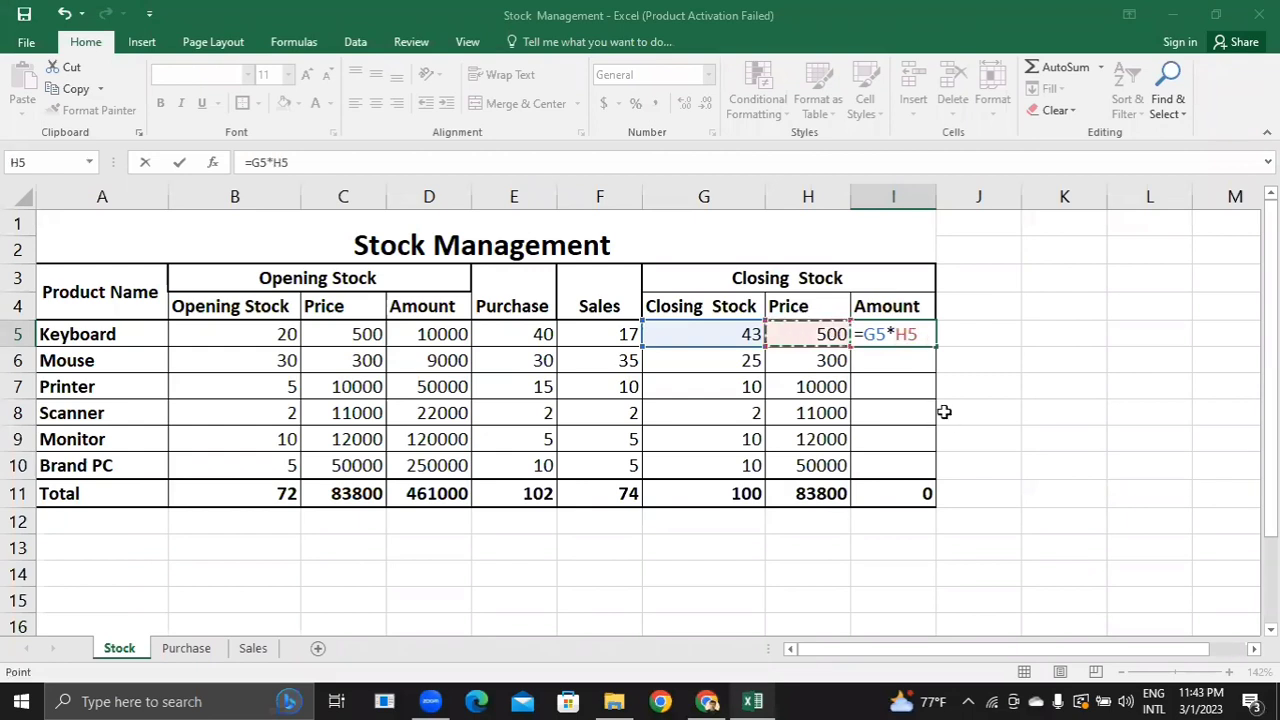
key("BackSpace")
key("BackSpace")
key("BackSpace")
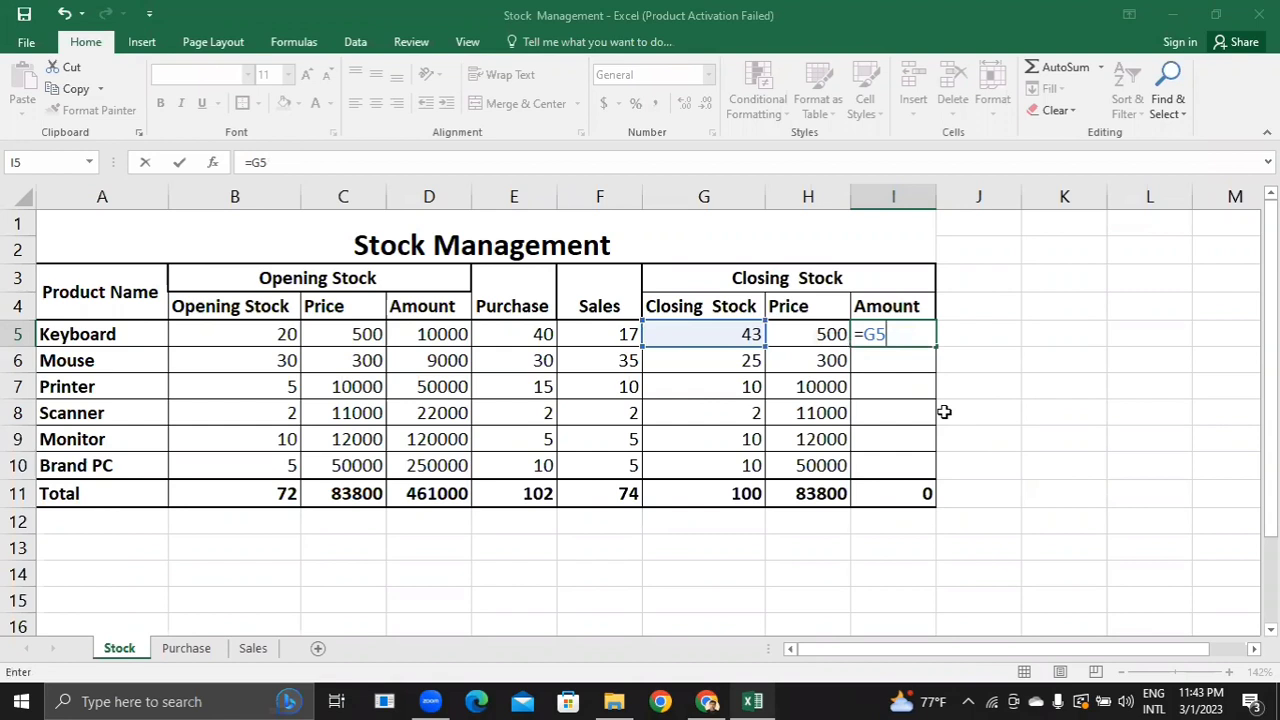
- Complete the I5 formula by multiplying closing stock by price, =G5*H5
type("*")
left_click(833, 334)
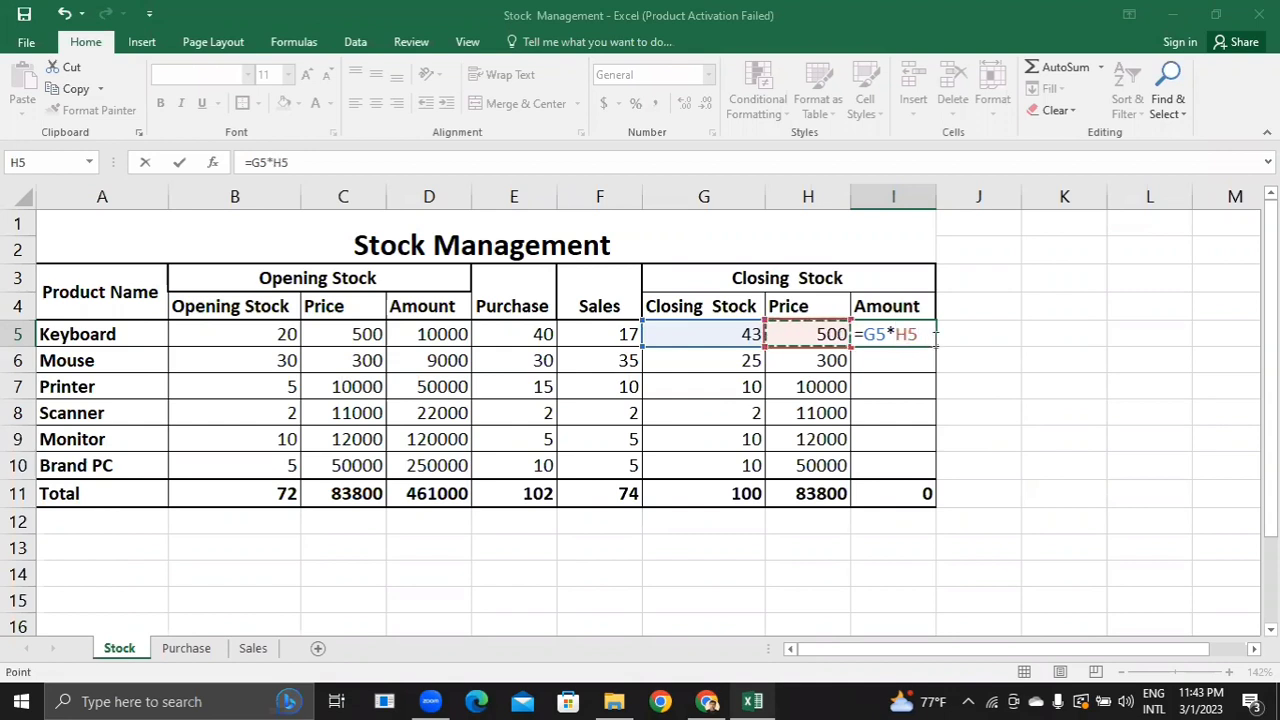
key("Return")
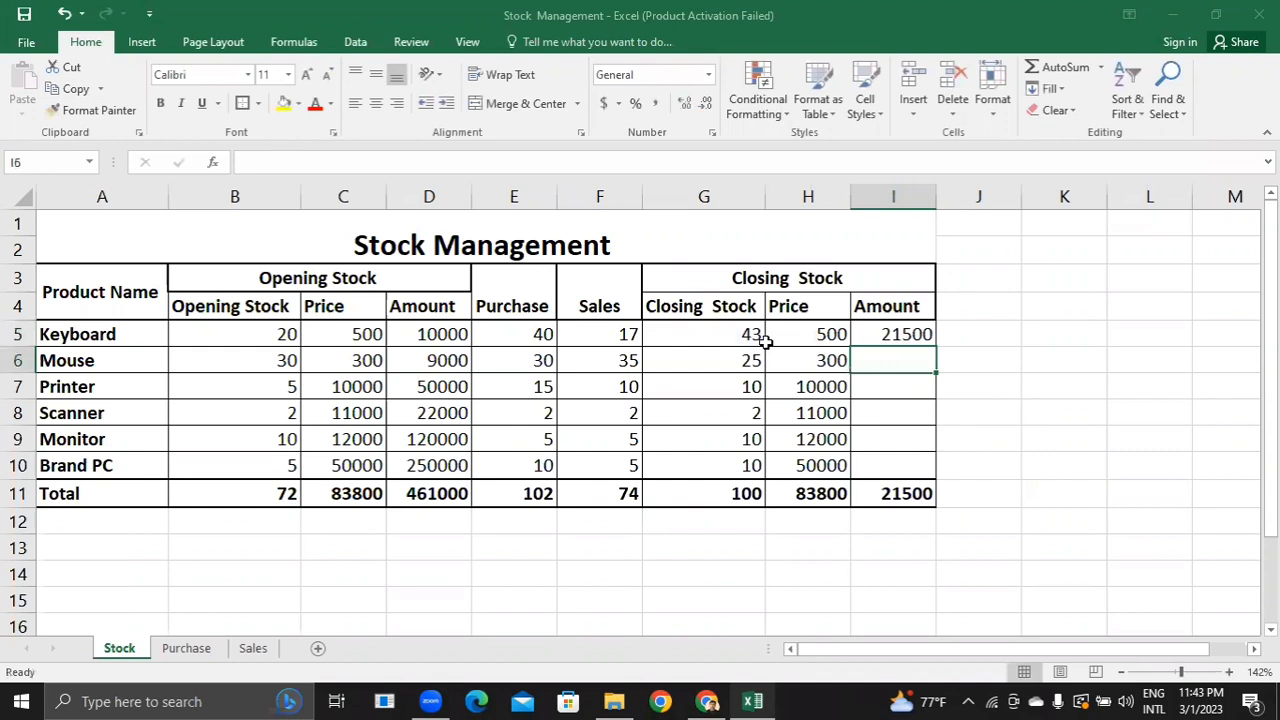
- Fill the closing Amount formula from I5 down to Brand PC in I10
left_click(921, 334)
left_click_drag(936, 347, 935, 478)
left_click(979, 456)
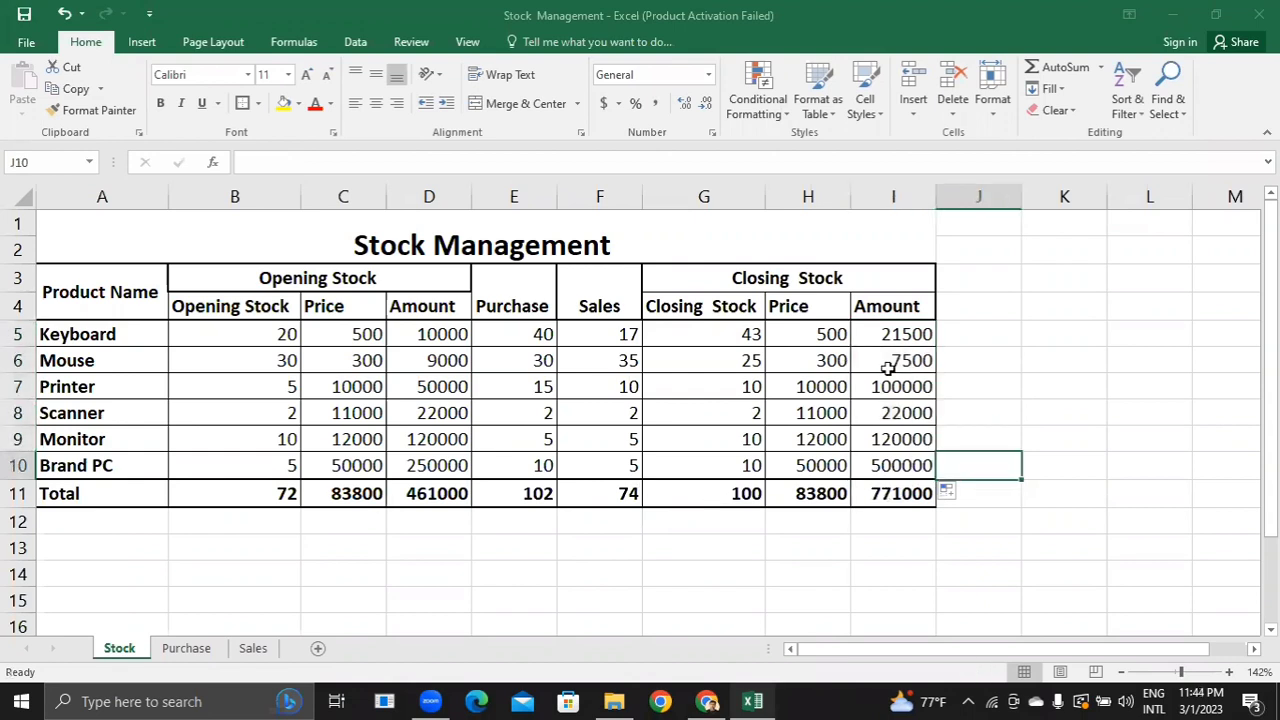
- Enter 2 as Keyboard's day 10 sales in cell K4 of the Sales sheet
left_click(896, 493)
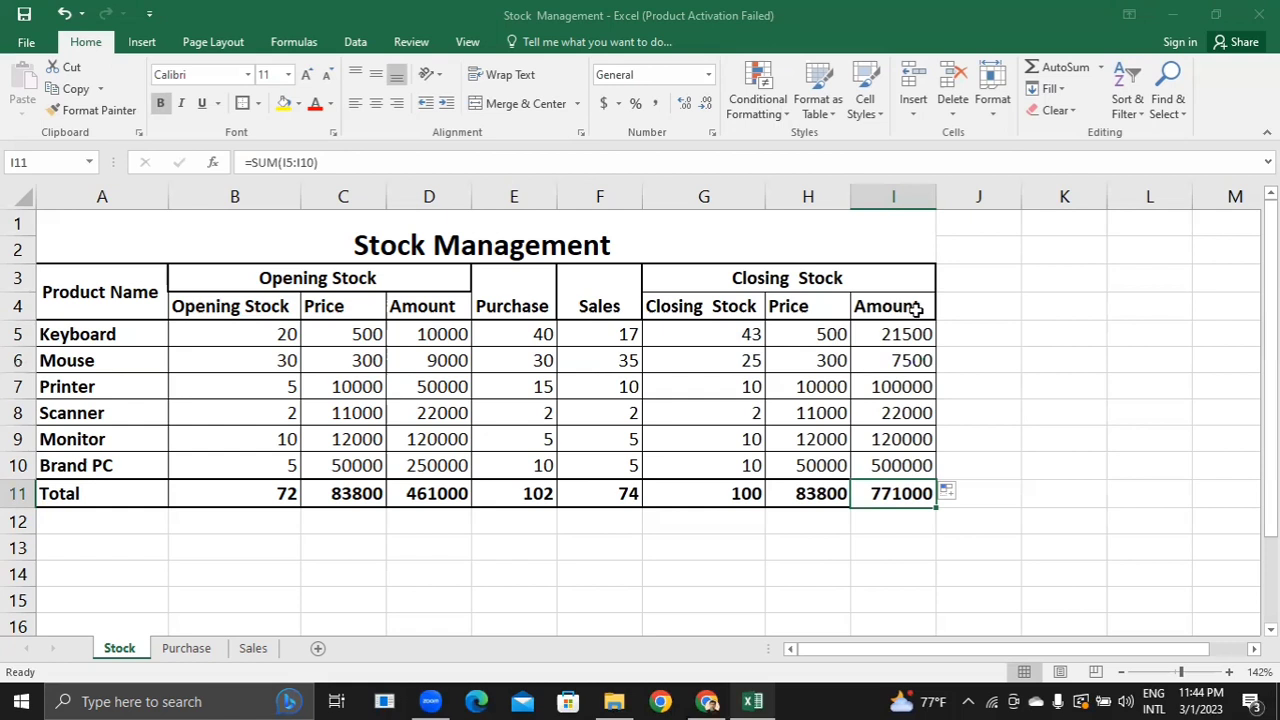
left_click(260, 648)
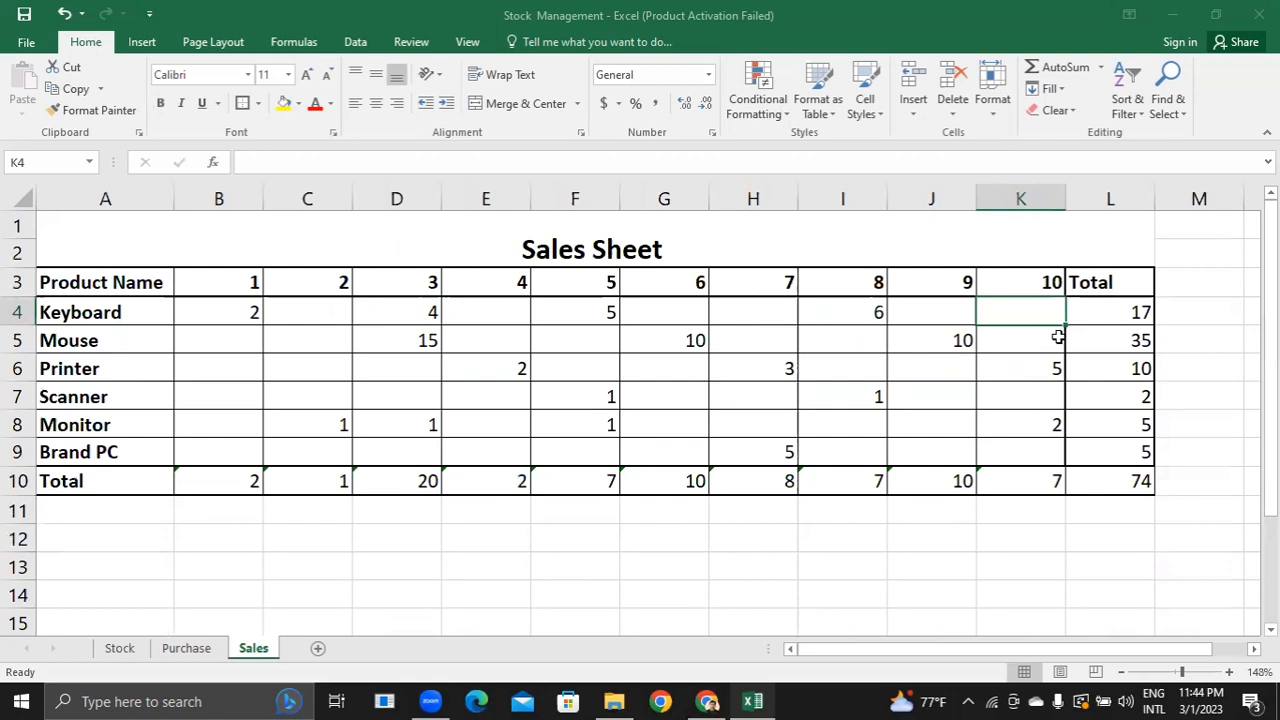
type("2")
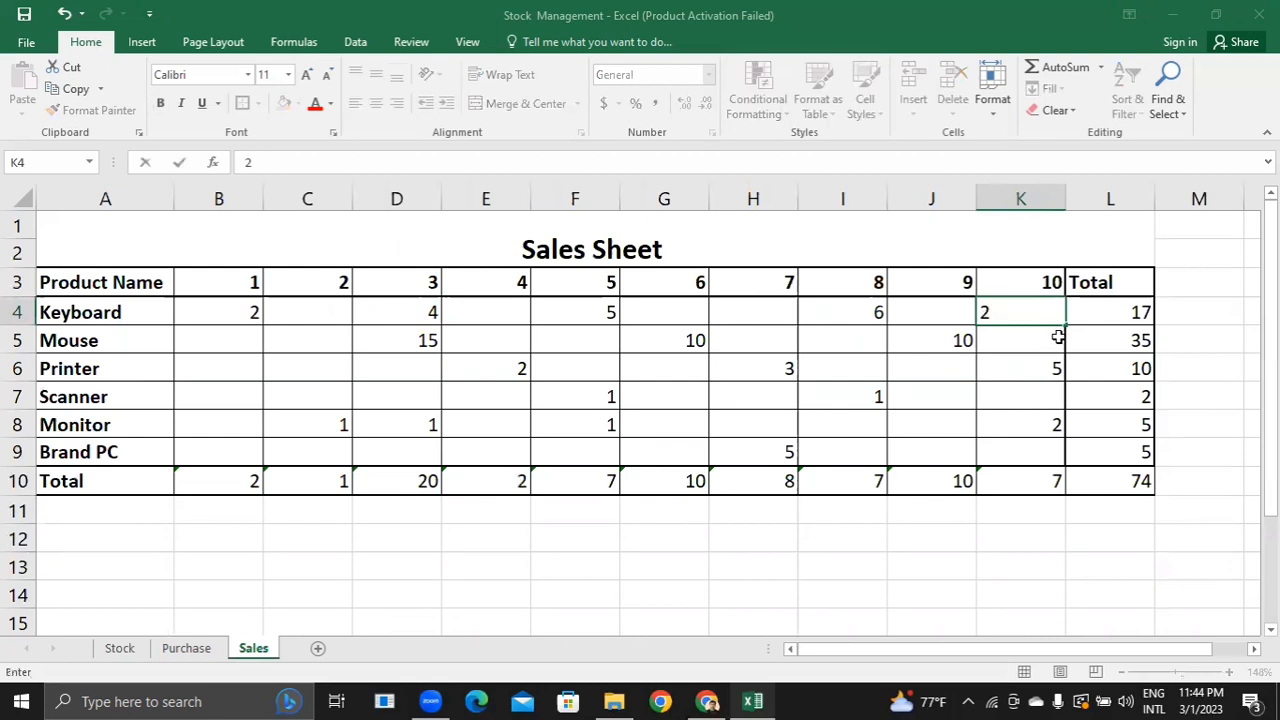
type("\\")
key("BackSpace")
key("Return")
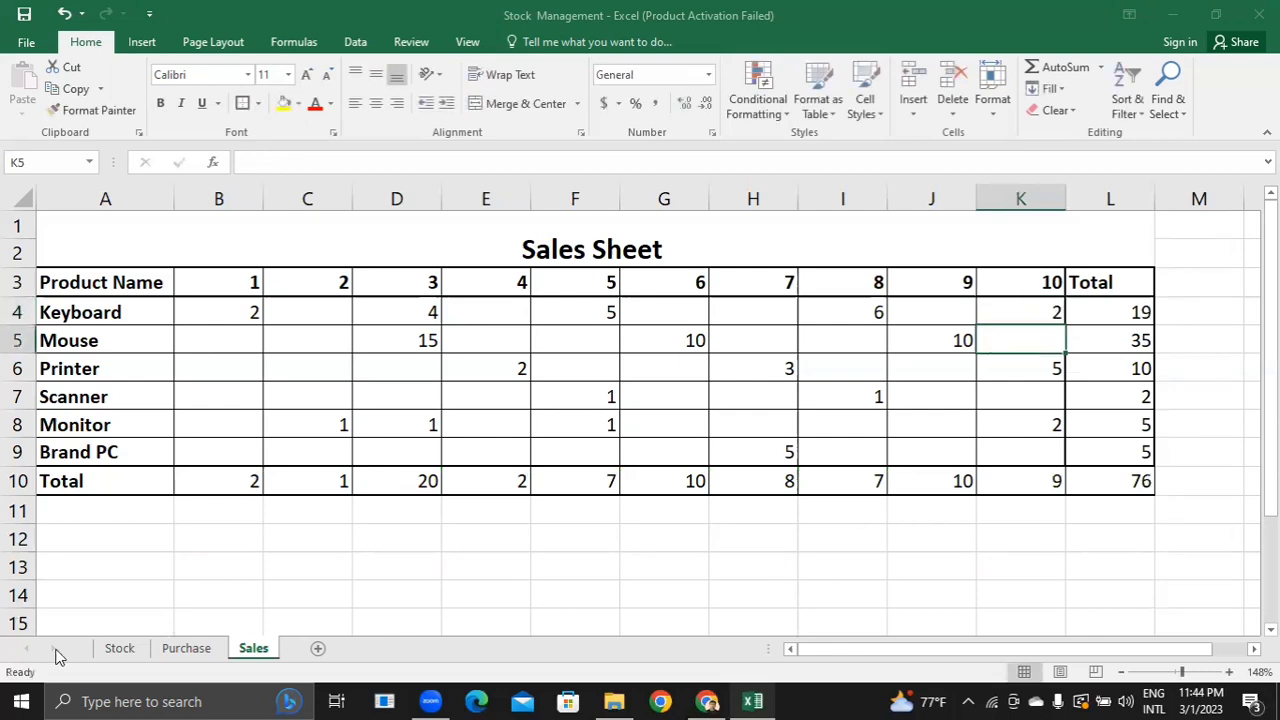
- Check the updated closing stock and closing Amount totals in row 11 of the Stock sheet
key("ctrl+Page_Up")
key("ctrl+Page_Up")
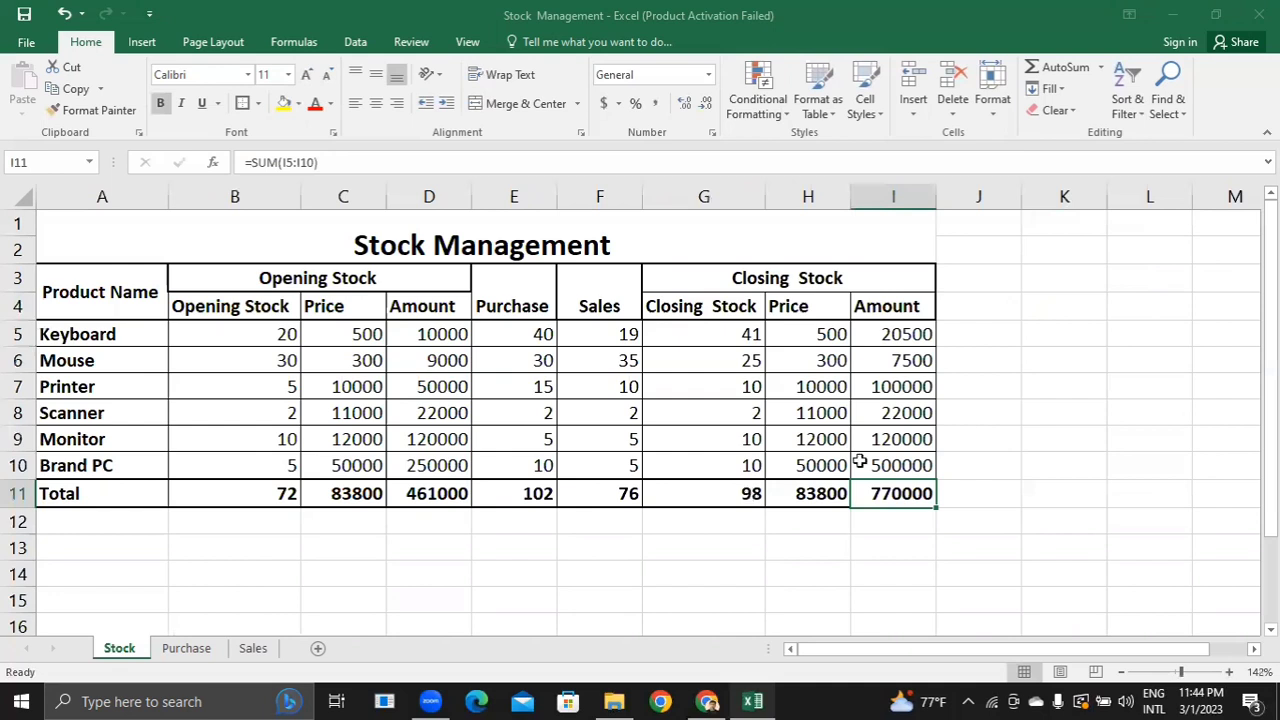
key("Left")
key("Left")
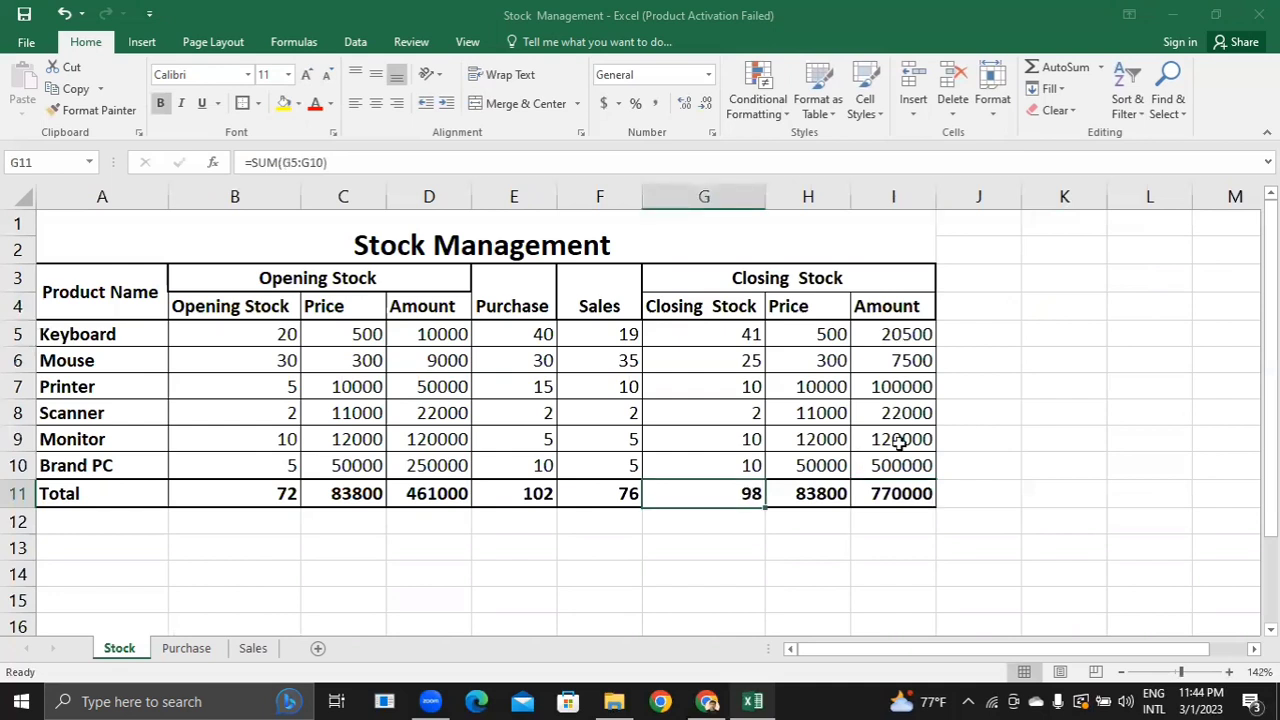
key("Right")
key("Right")
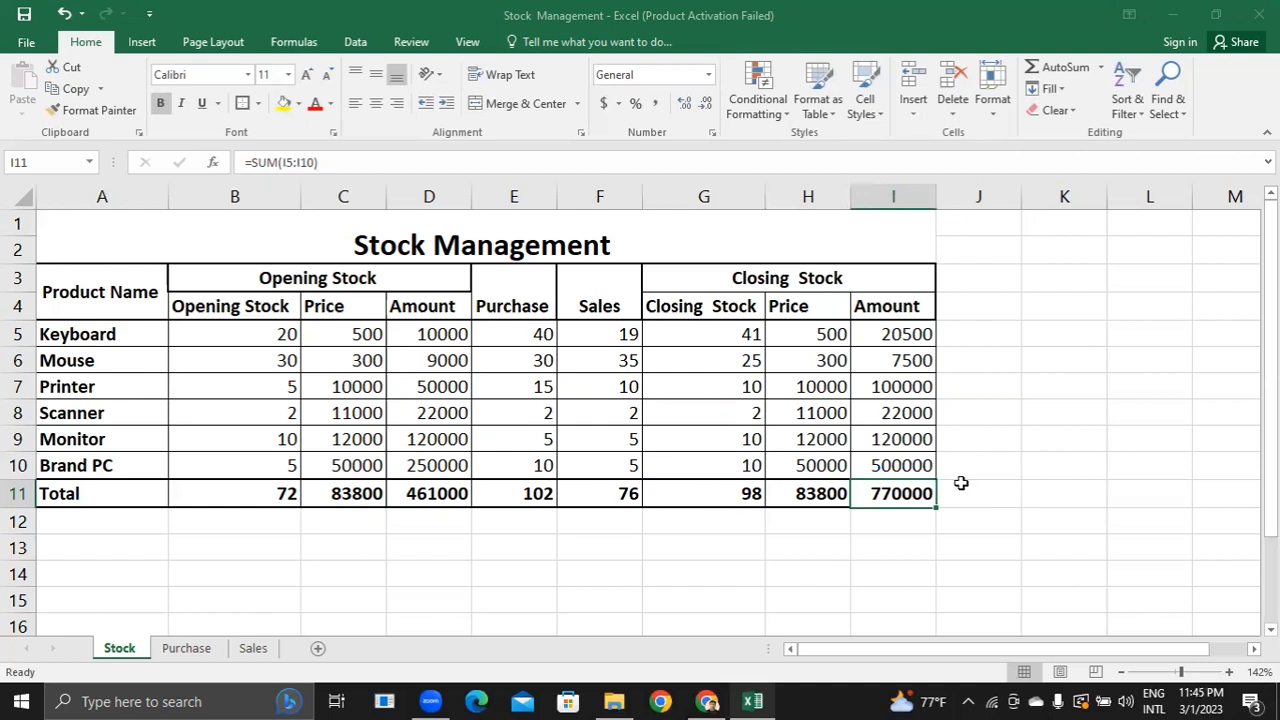
left_click(762, 549)
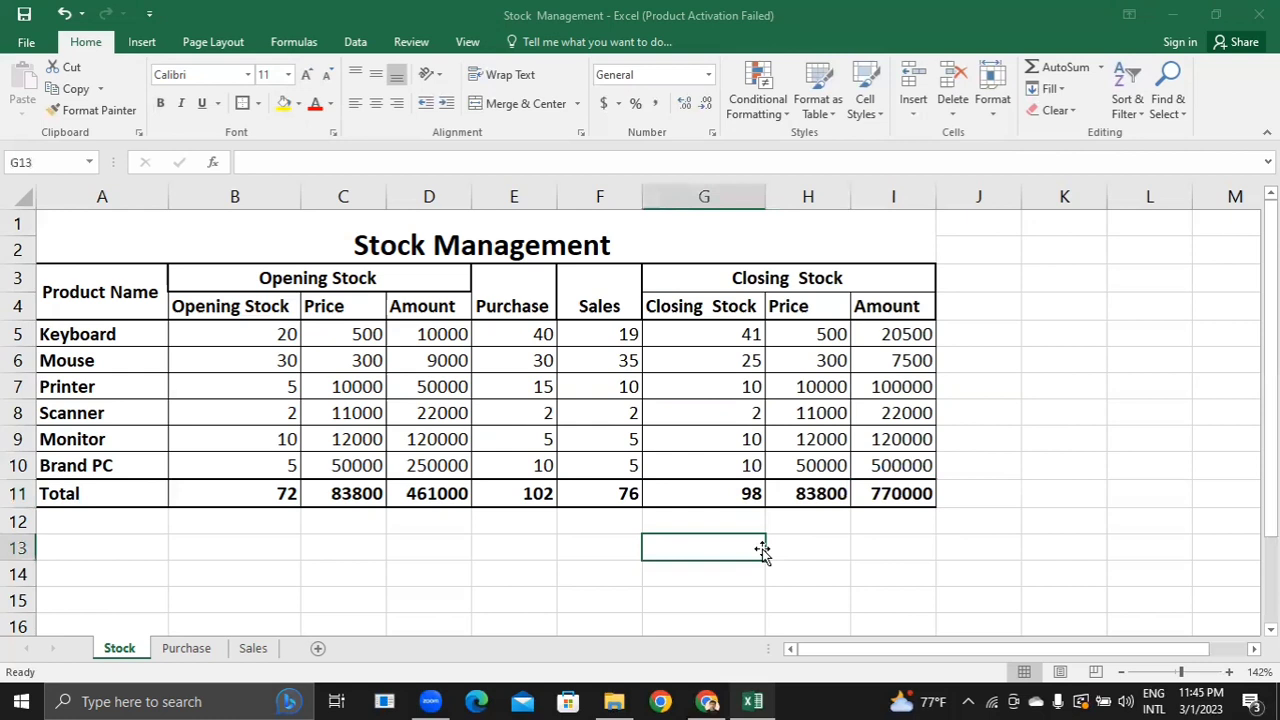